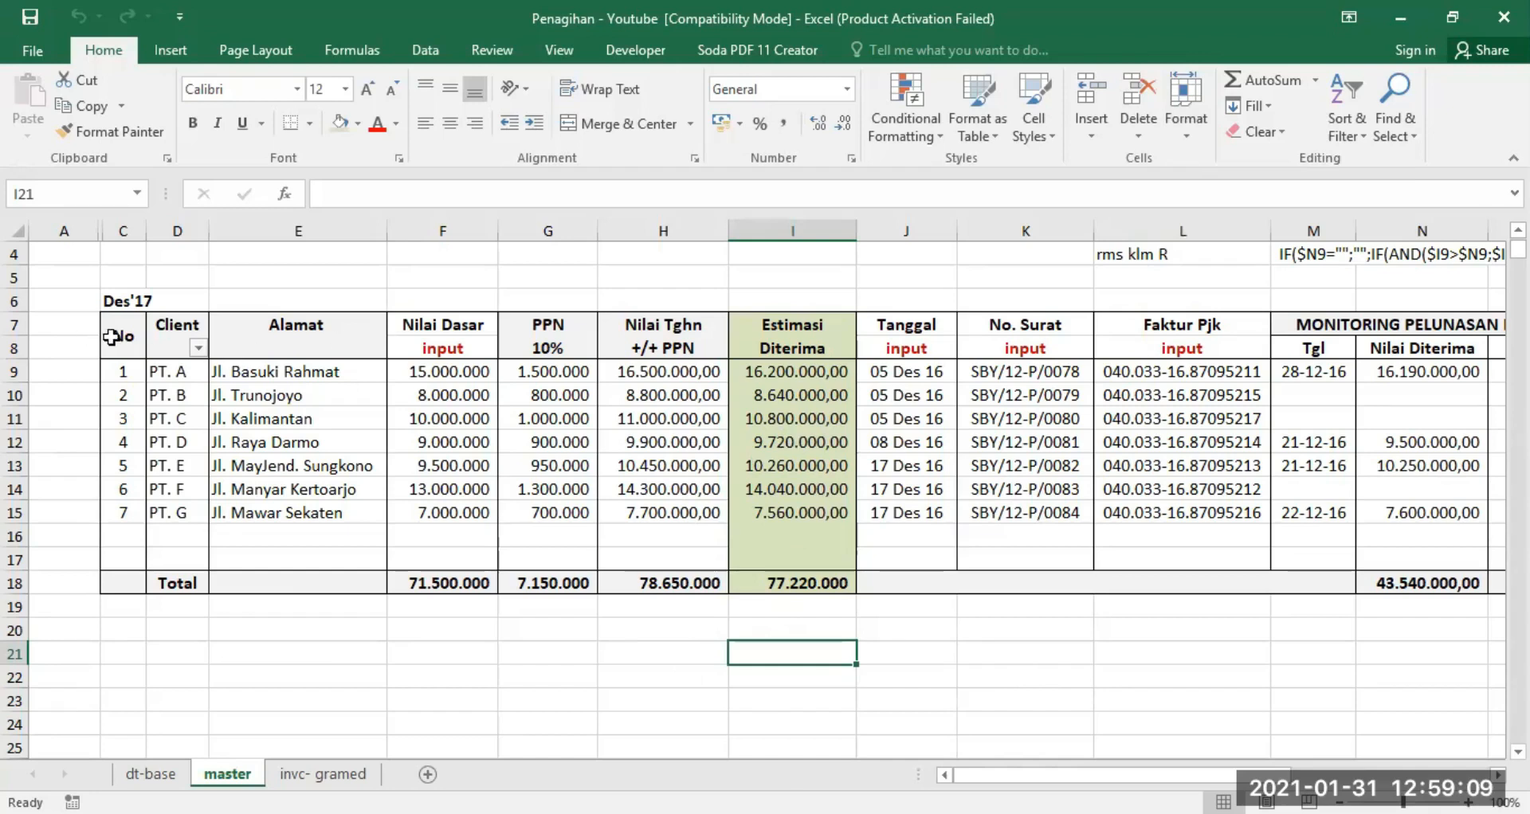
Examine the bank choices for cell P10 and the Dibiayakan formula in Q9 on the master sheet
{"action": "left_click_drag", "start_coordinate": [1071, 775], "coordinate": [1165, 767]}
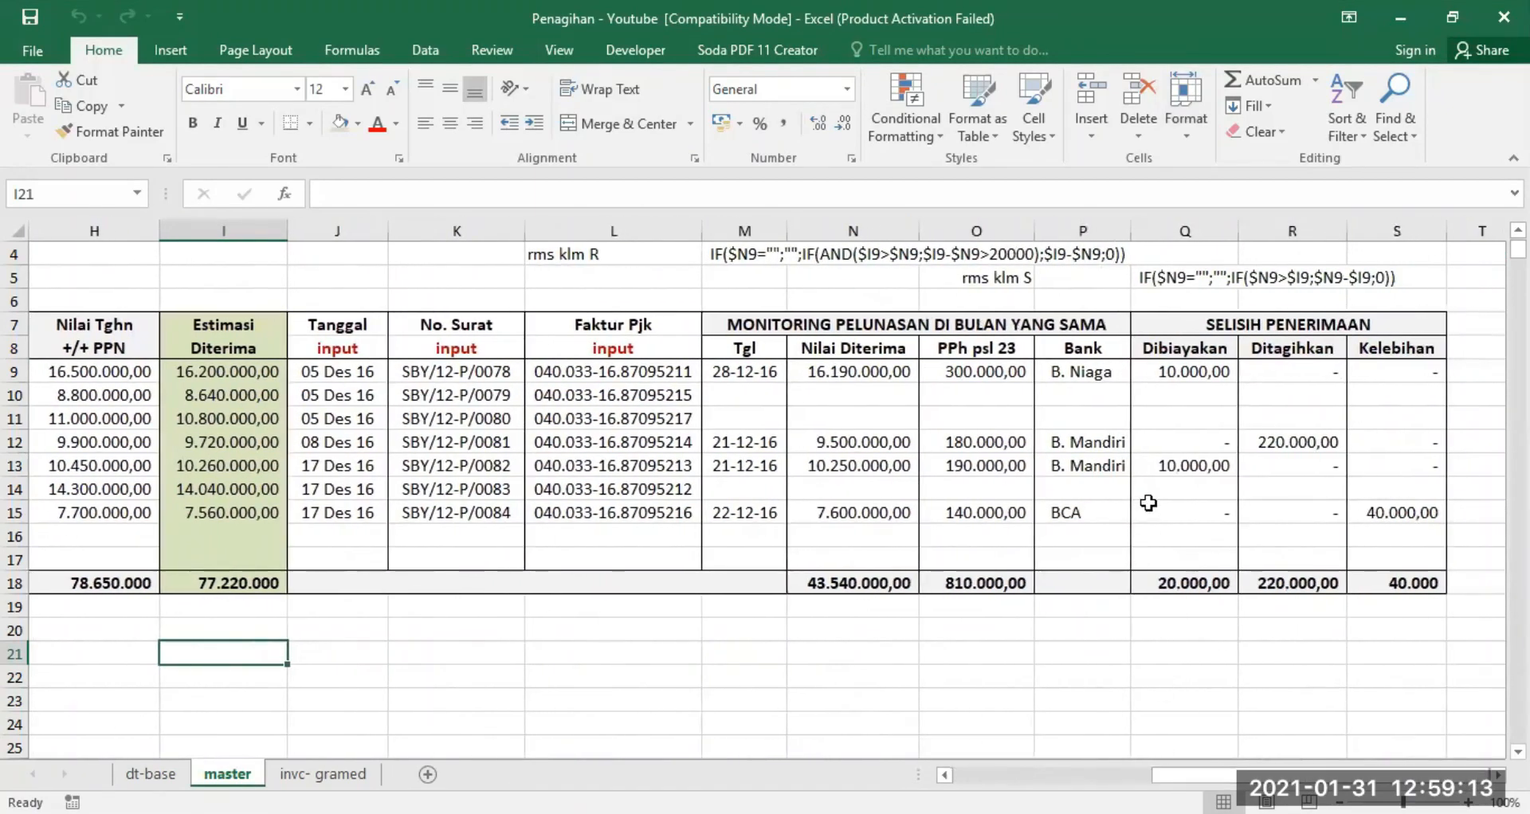
{"action": "left_click", "coordinate": [1086, 395]}
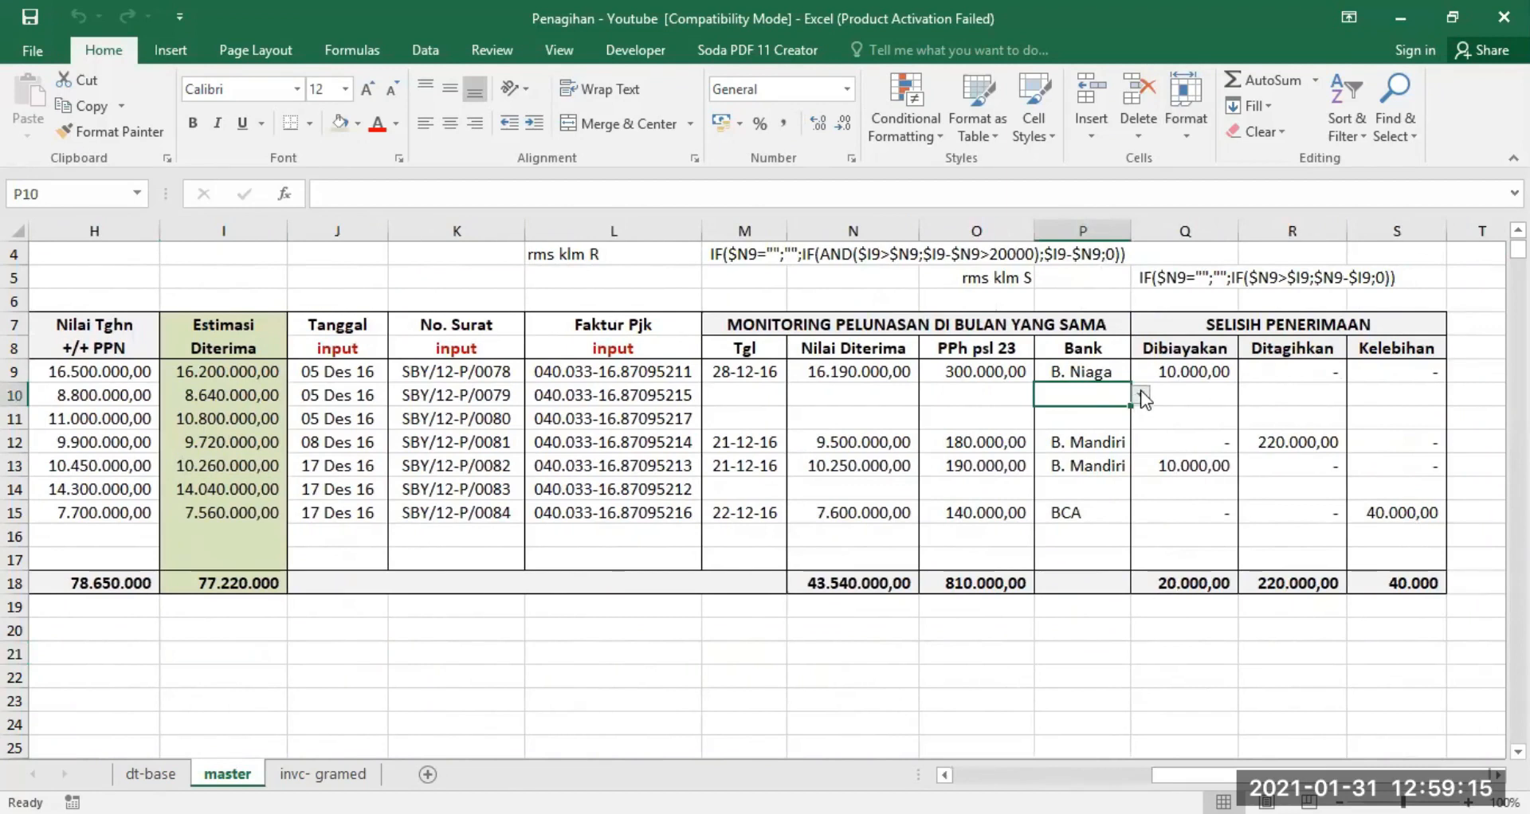
{"action": "left_click", "coordinate": [1141, 395]}
{"action": "left_click", "coordinate": [1098, 494]}
{"action": "left_click", "coordinate": [1183, 381]}
{"action": "left_click_drag", "start_coordinate": [1190, 776], "coordinate": [992, 777]}
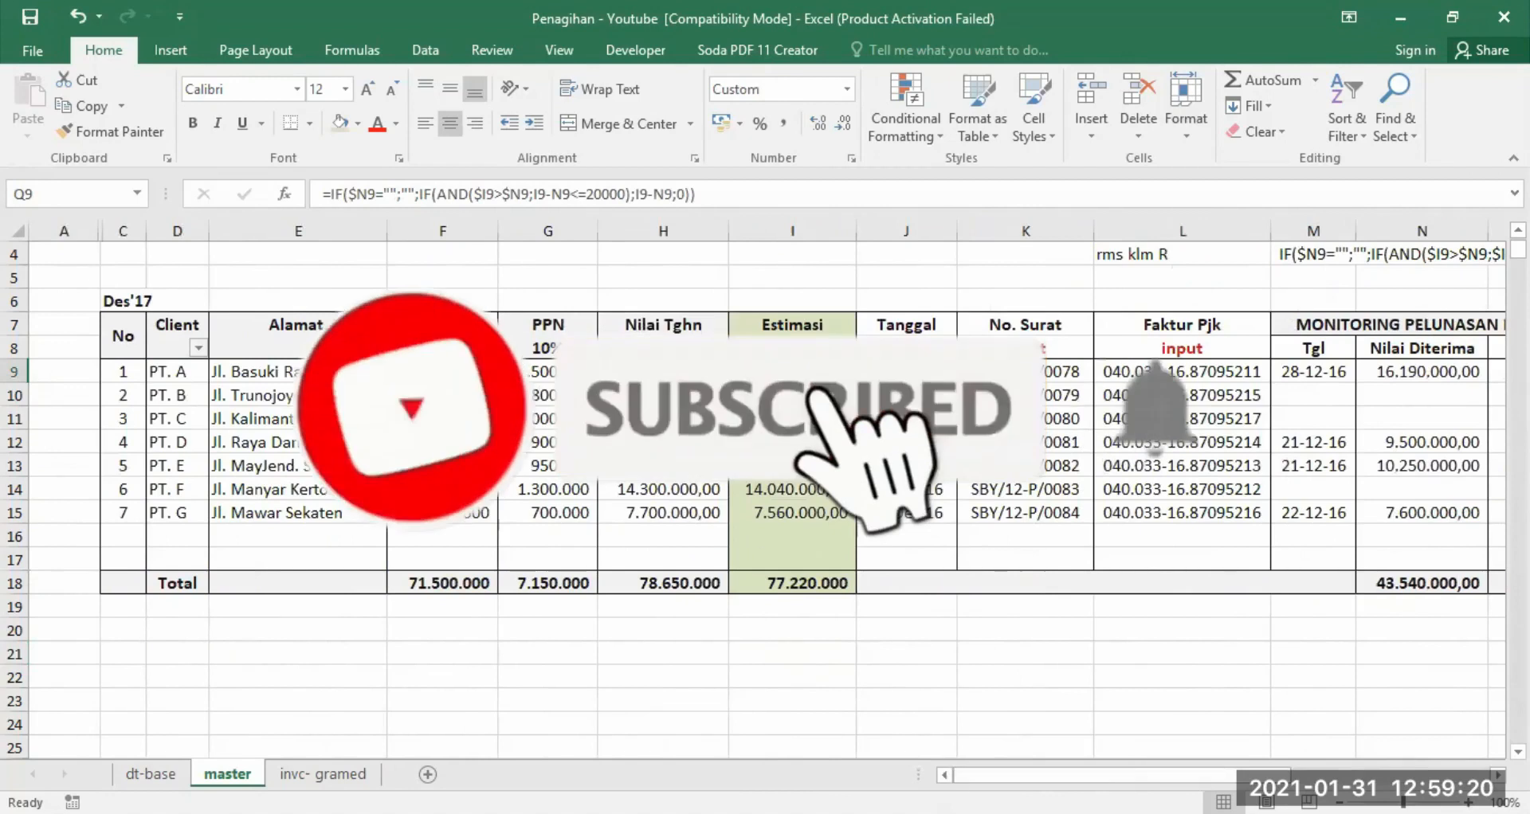
Copy the whole billing table, range C7:S18, from the master sheet
{"action": "left_click", "coordinate": [114, 322]}
{"action": "left_click_drag", "start_coordinate": [114, 322], "coordinate": [1058, 583]}
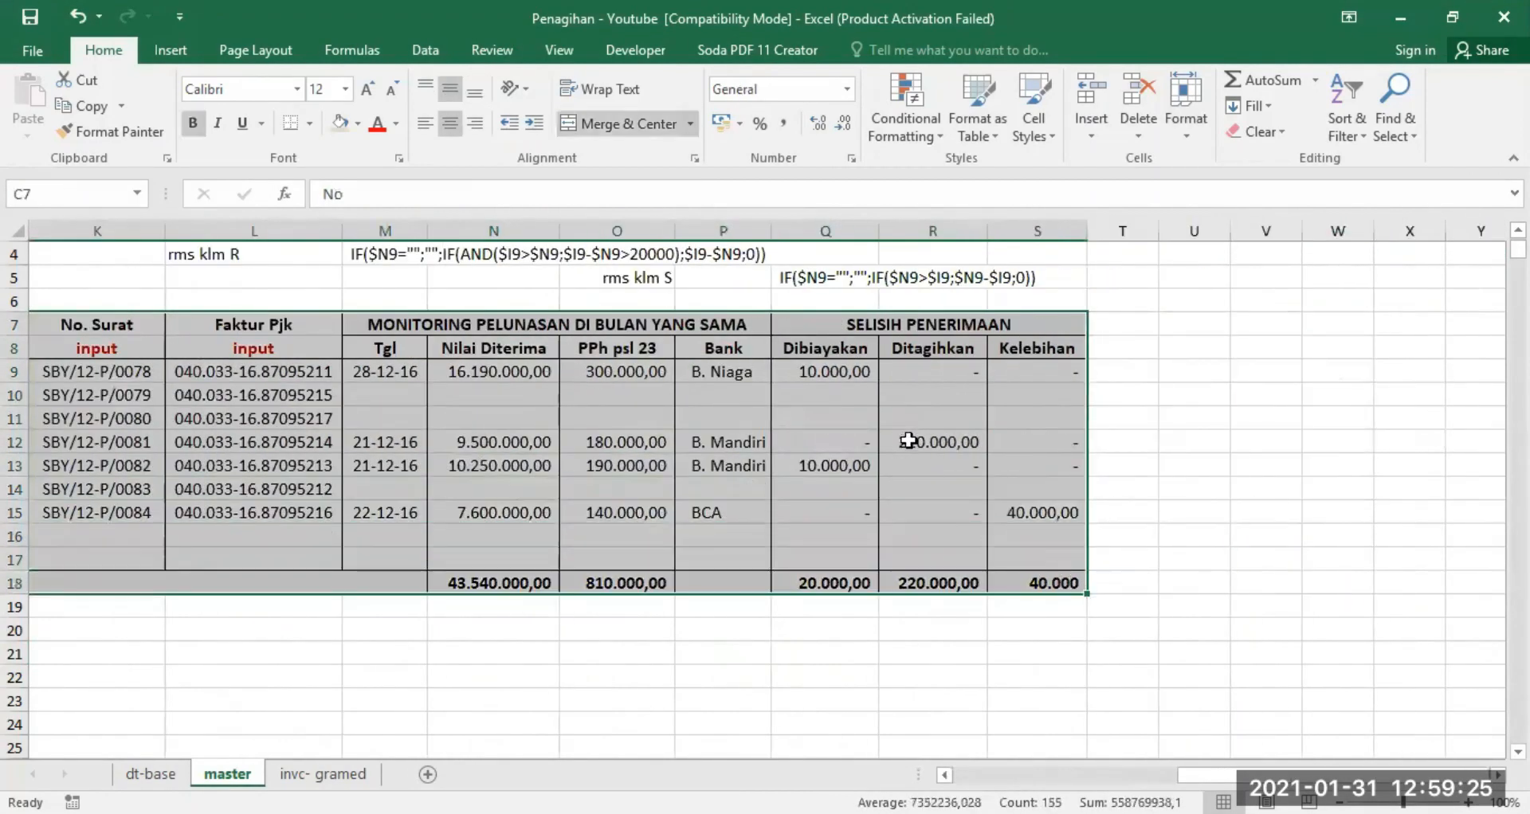
{"action": "right_click", "coordinate": [963, 392]}
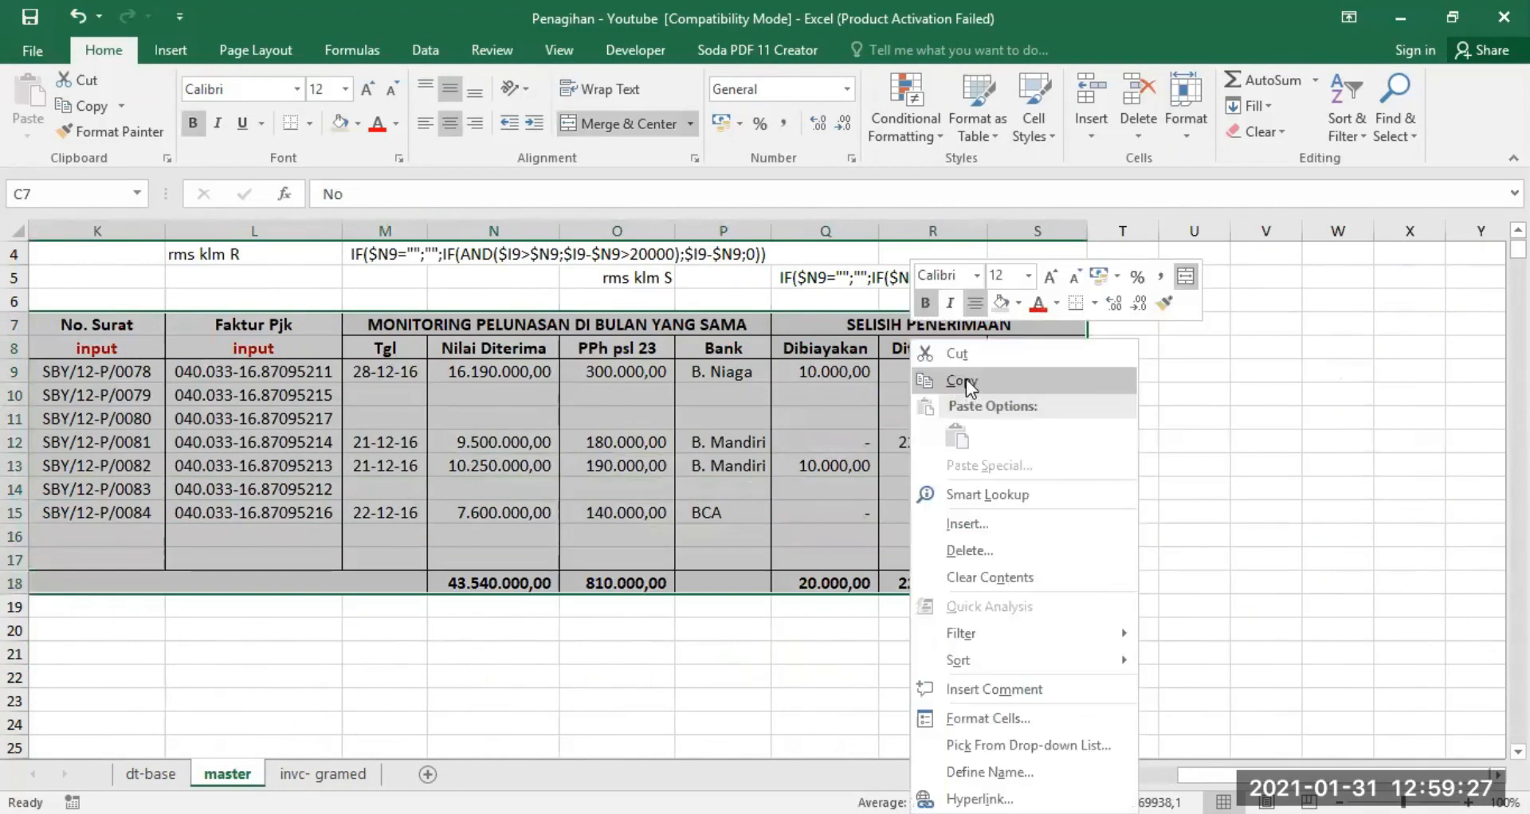
{"action": "left_click", "coordinate": [965, 379]}
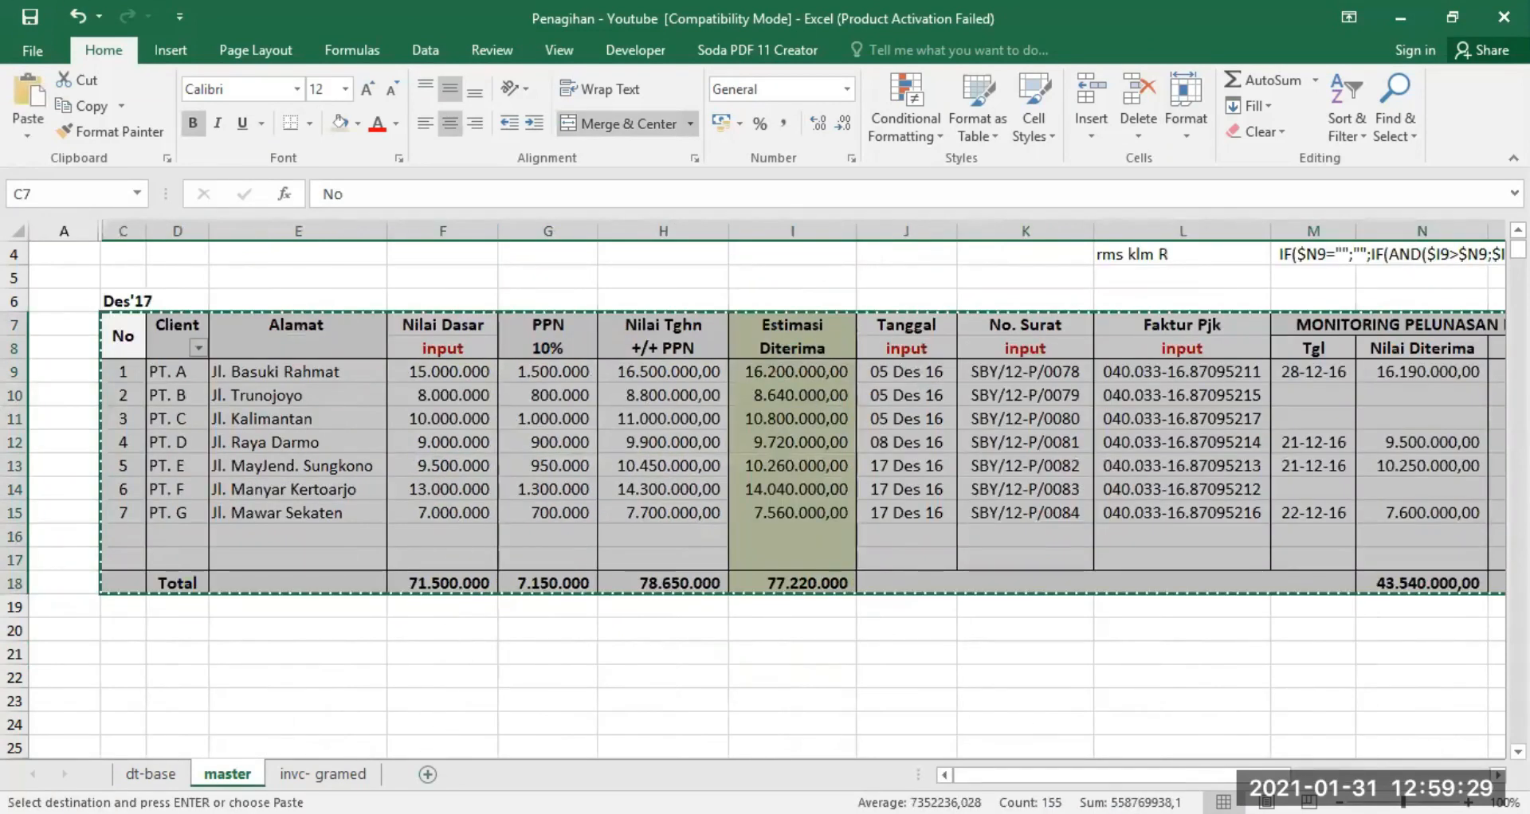
Add a new worksheet, paste the copied table at D6 and autofit all of its columns
{"action": "left_click", "coordinate": [428, 774]}
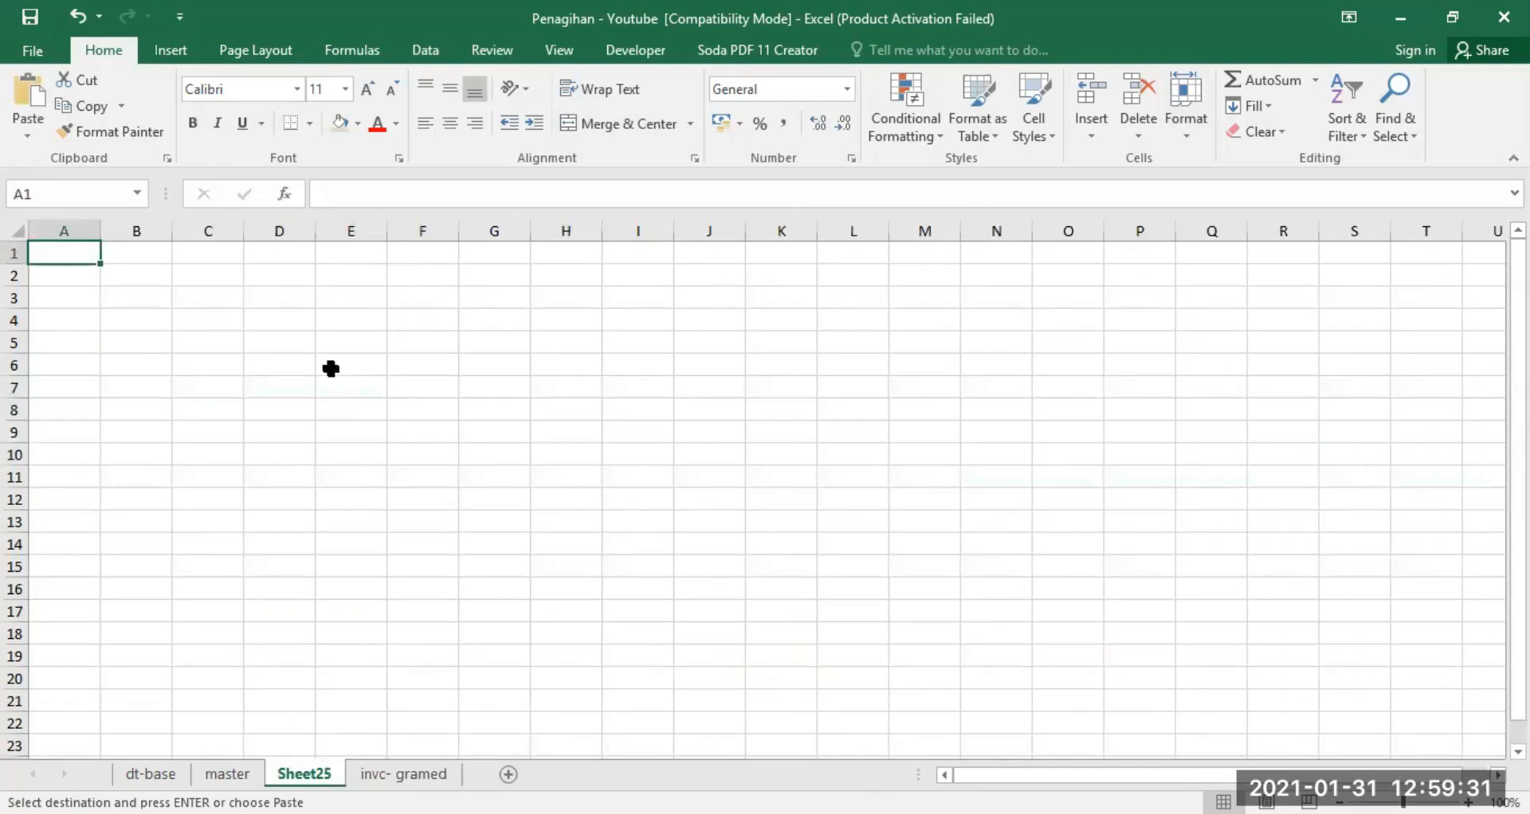
{"action": "left_click", "coordinate": [298, 360]}
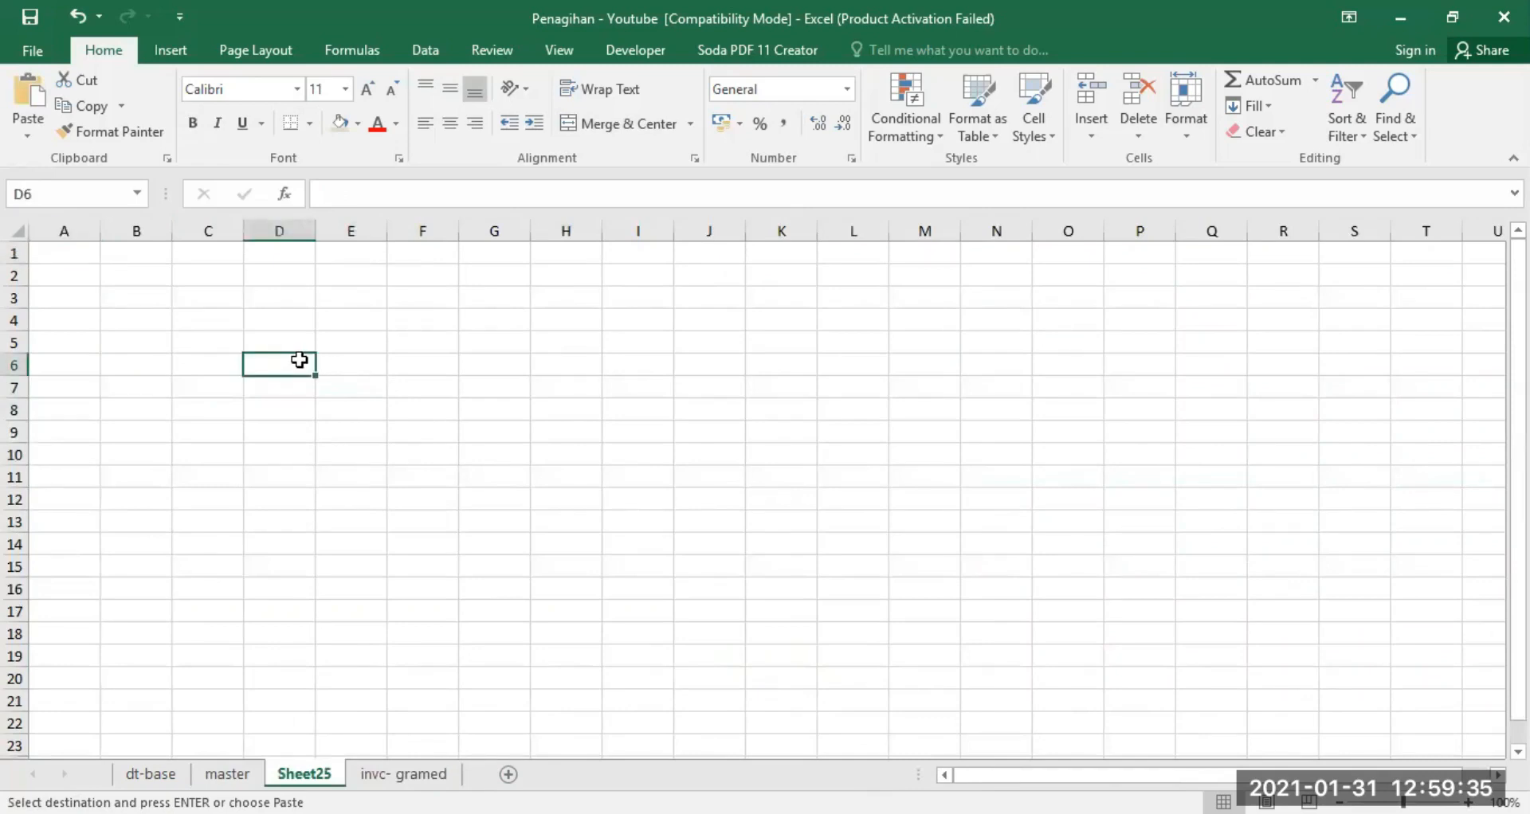
{"action": "key", "text": "Return"}
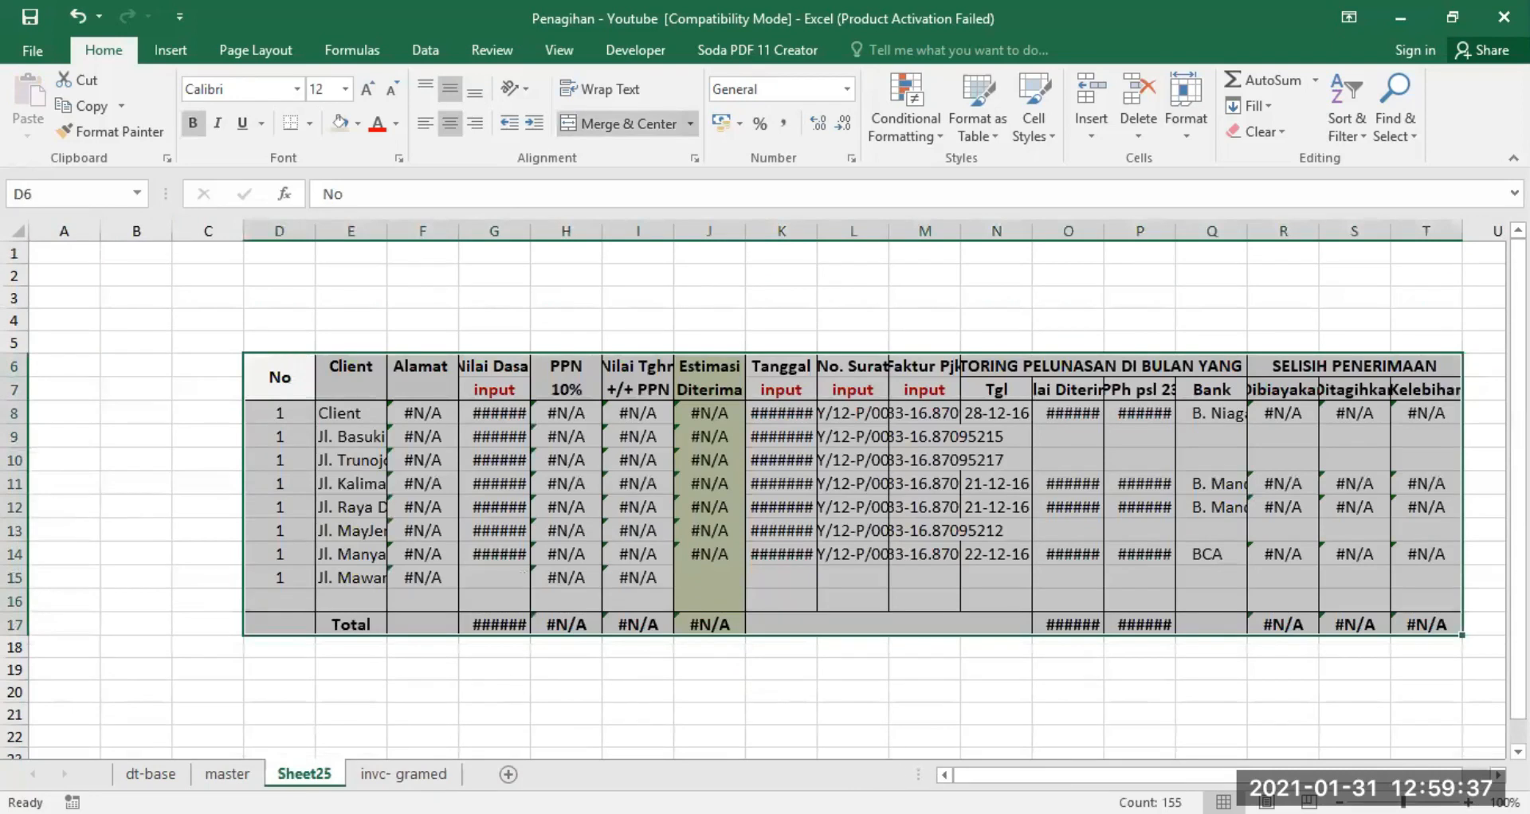
{"action": "left_click", "coordinate": [15, 228]}
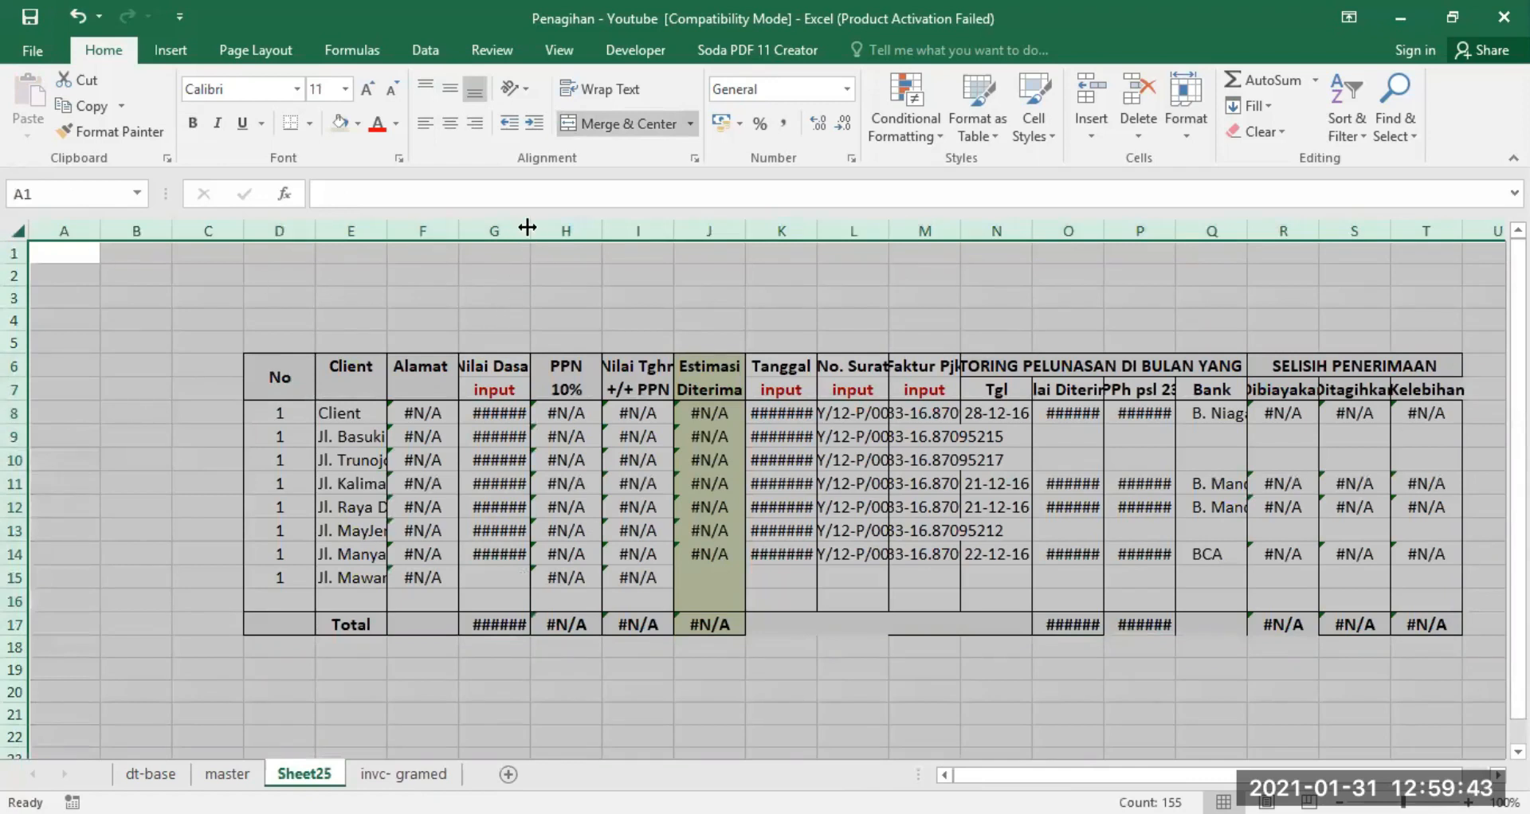
{"action": "double_click", "coordinate": [526, 228]}
{"action": "left_click", "coordinate": [633, 712]}
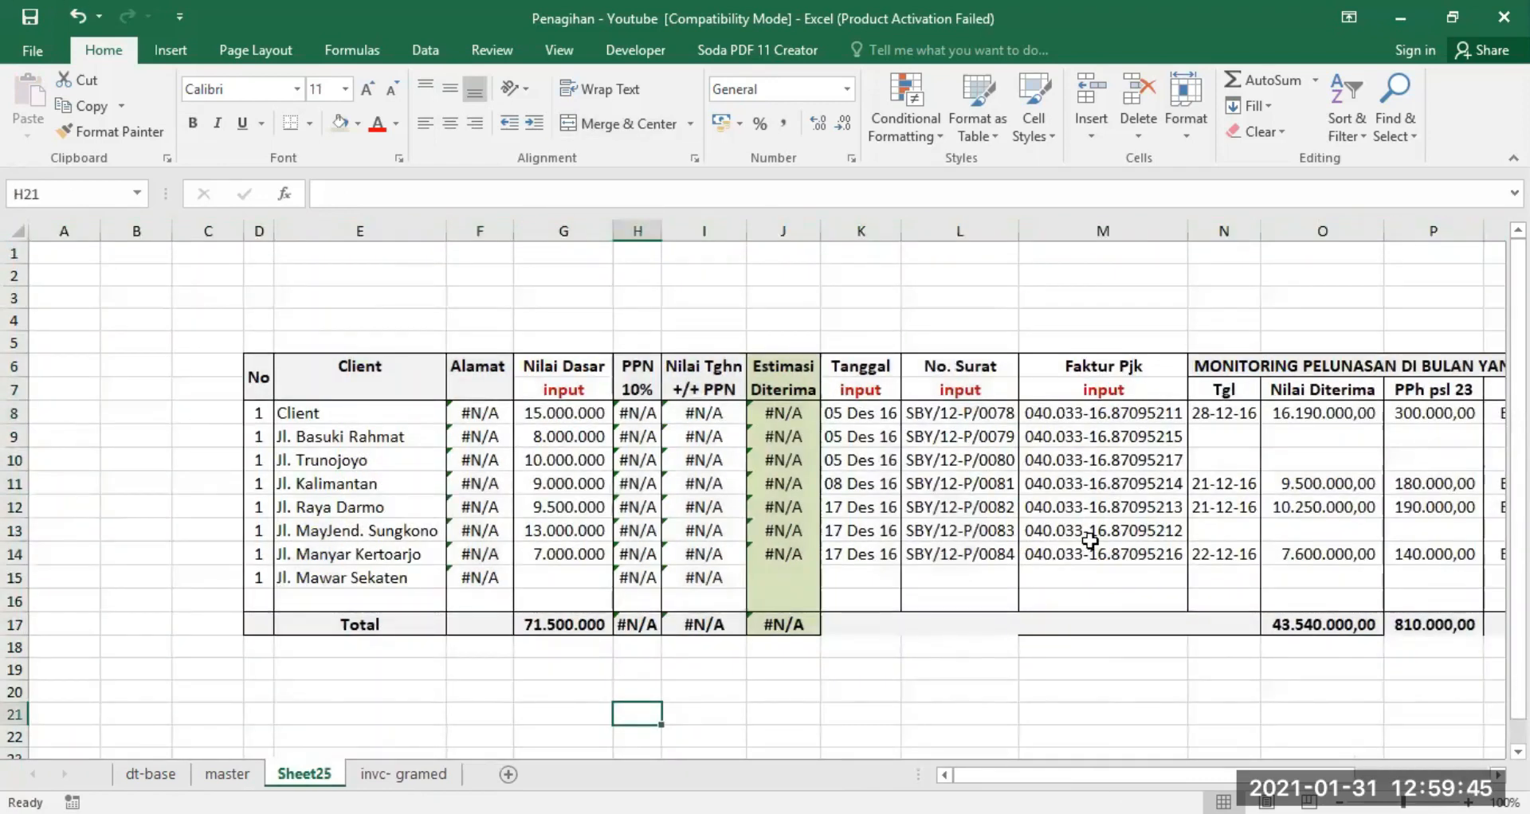
Inspect the Alamat formula in F8 and the Bank cell Q9 of the pasted table on Sheet25
{"action": "mouse_move", "coordinate": [996, 775]}
{"action": "left_mouse_down"}
{"action": "mouse_move", "coordinate": [1087, 775]}
{"action": "mouse_move", "coordinate": [989, 776]}
{"action": "left_mouse_up"}
{"action": "left_click", "coordinate": [478, 413]}
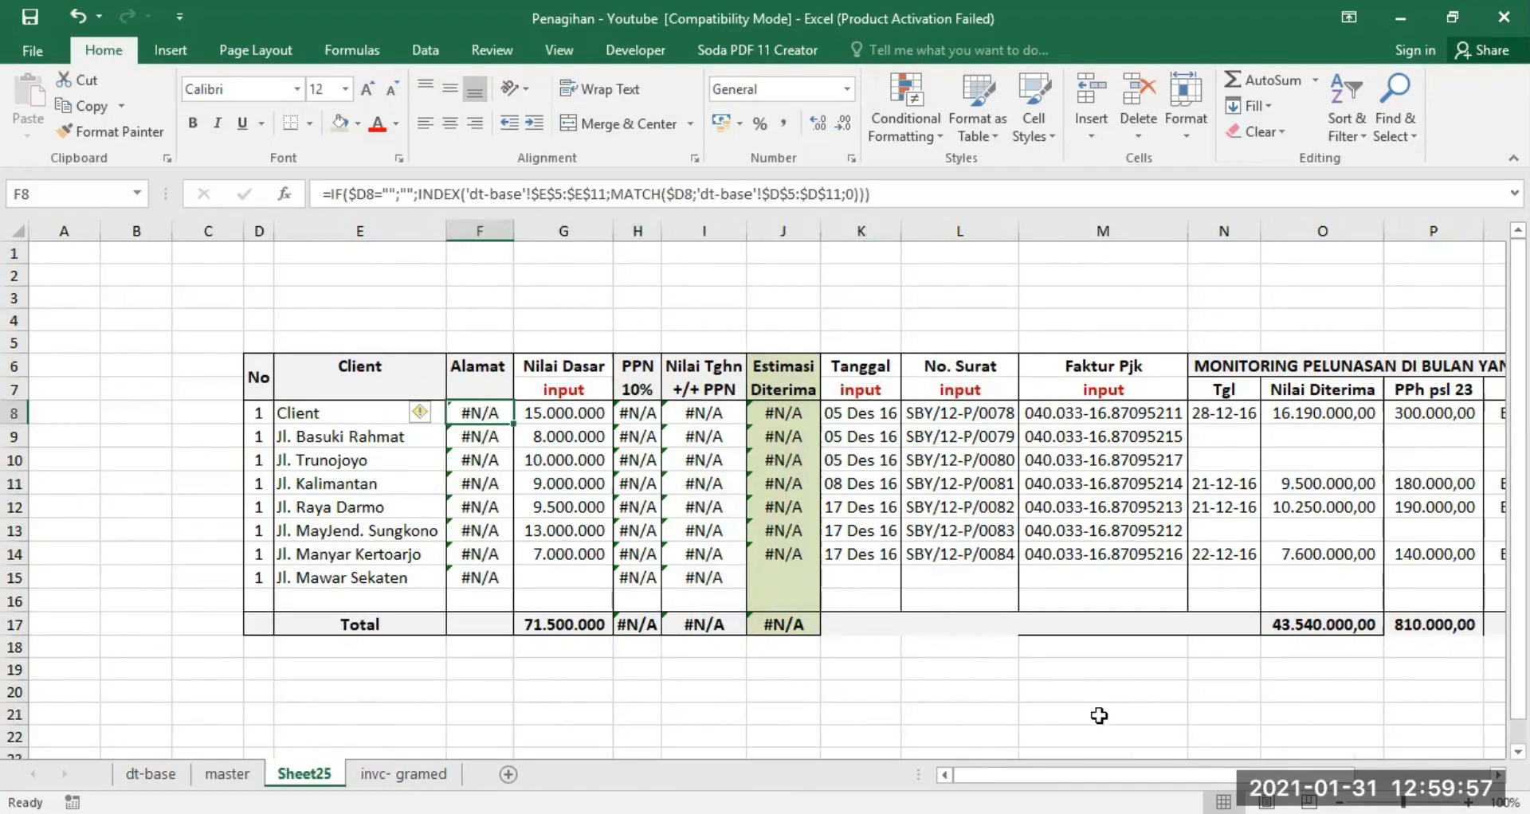
{"action": "left_click_drag", "start_coordinate": [1028, 777], "coordinate": [1219, 779]}
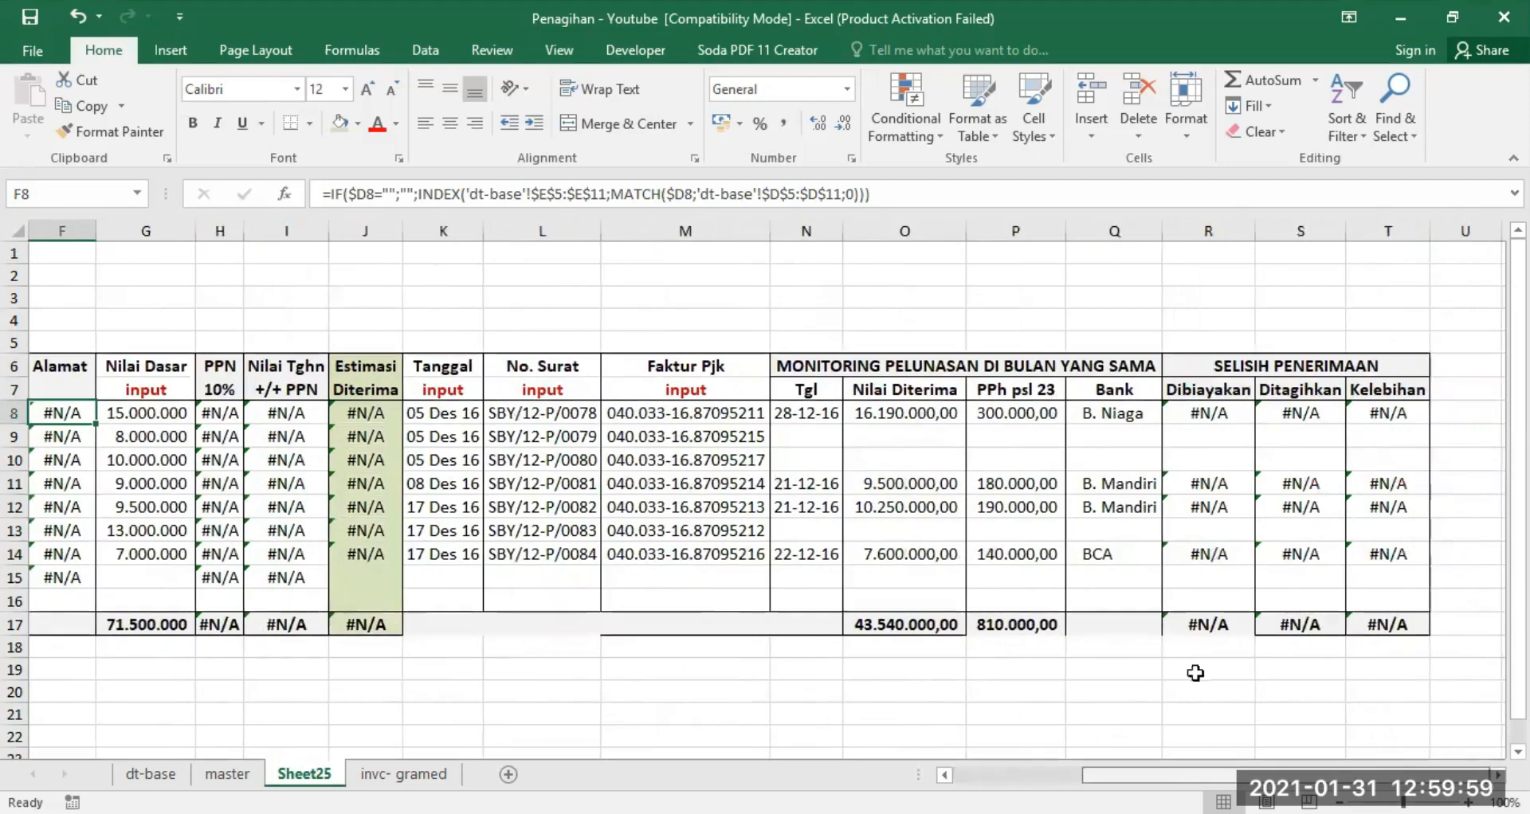
{"action": "left_click", "coordinate": [1112, 440]}
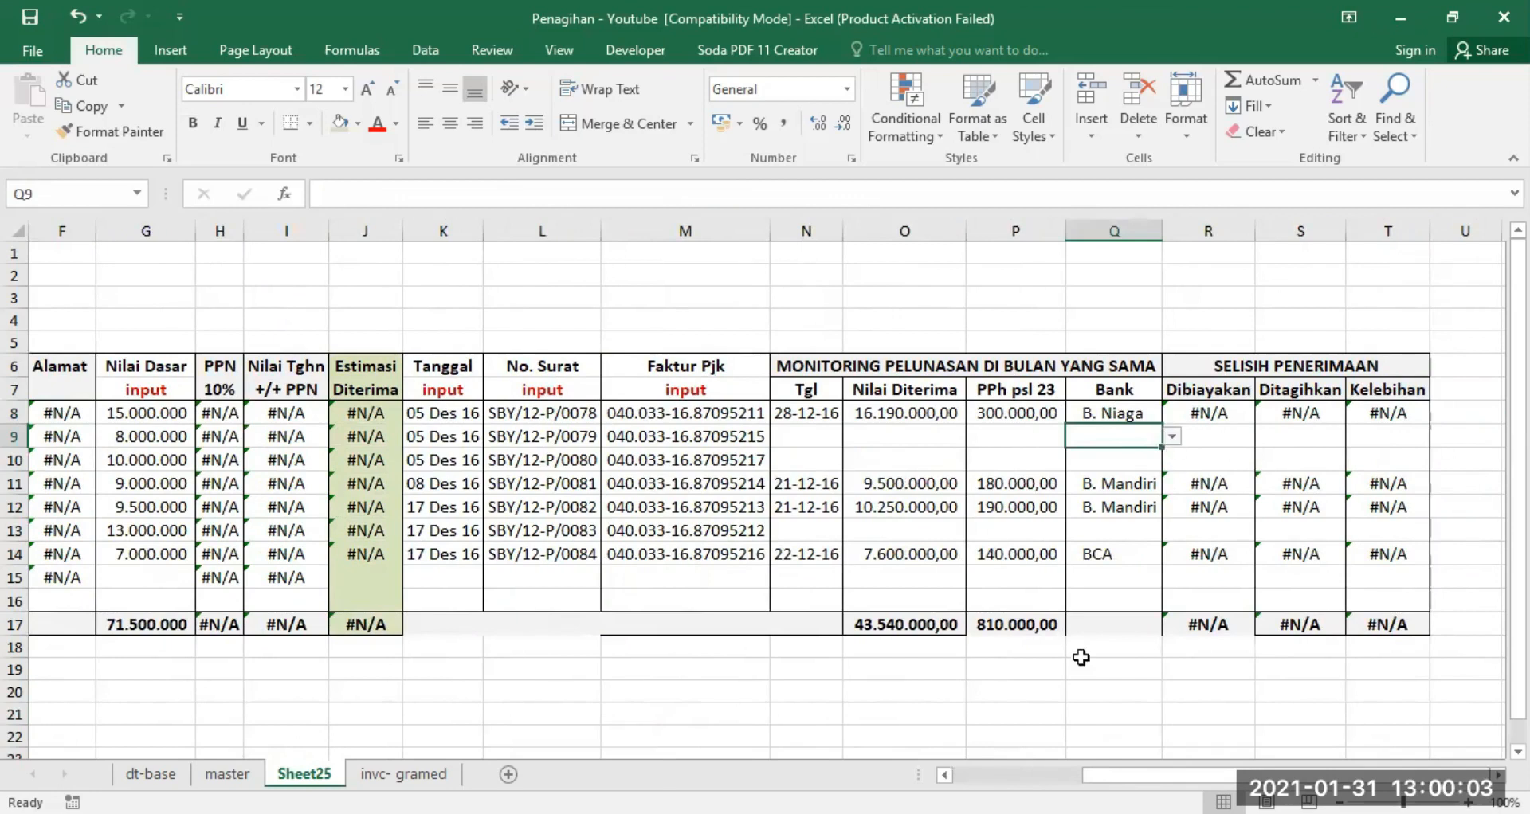
{"action": "left_click_drag", "start_coordinate": [1131, 774], "coordinate": [1004, 775]}
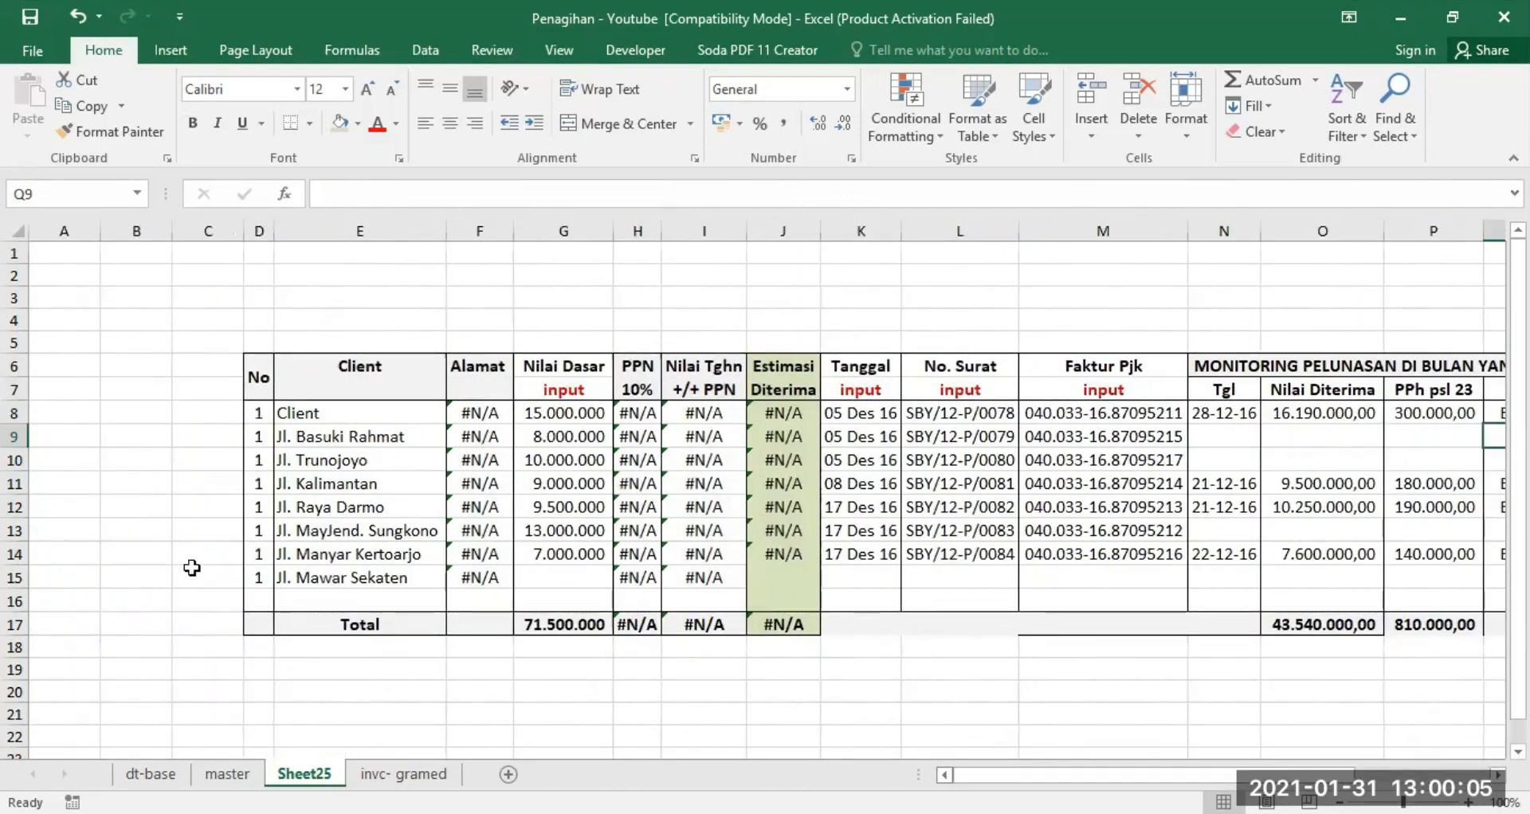
Copy the master sheet's table C7:S18 again and paste it at C7 of another new worksheet
{"action": "left_click", "coordinate": [226, 773]}
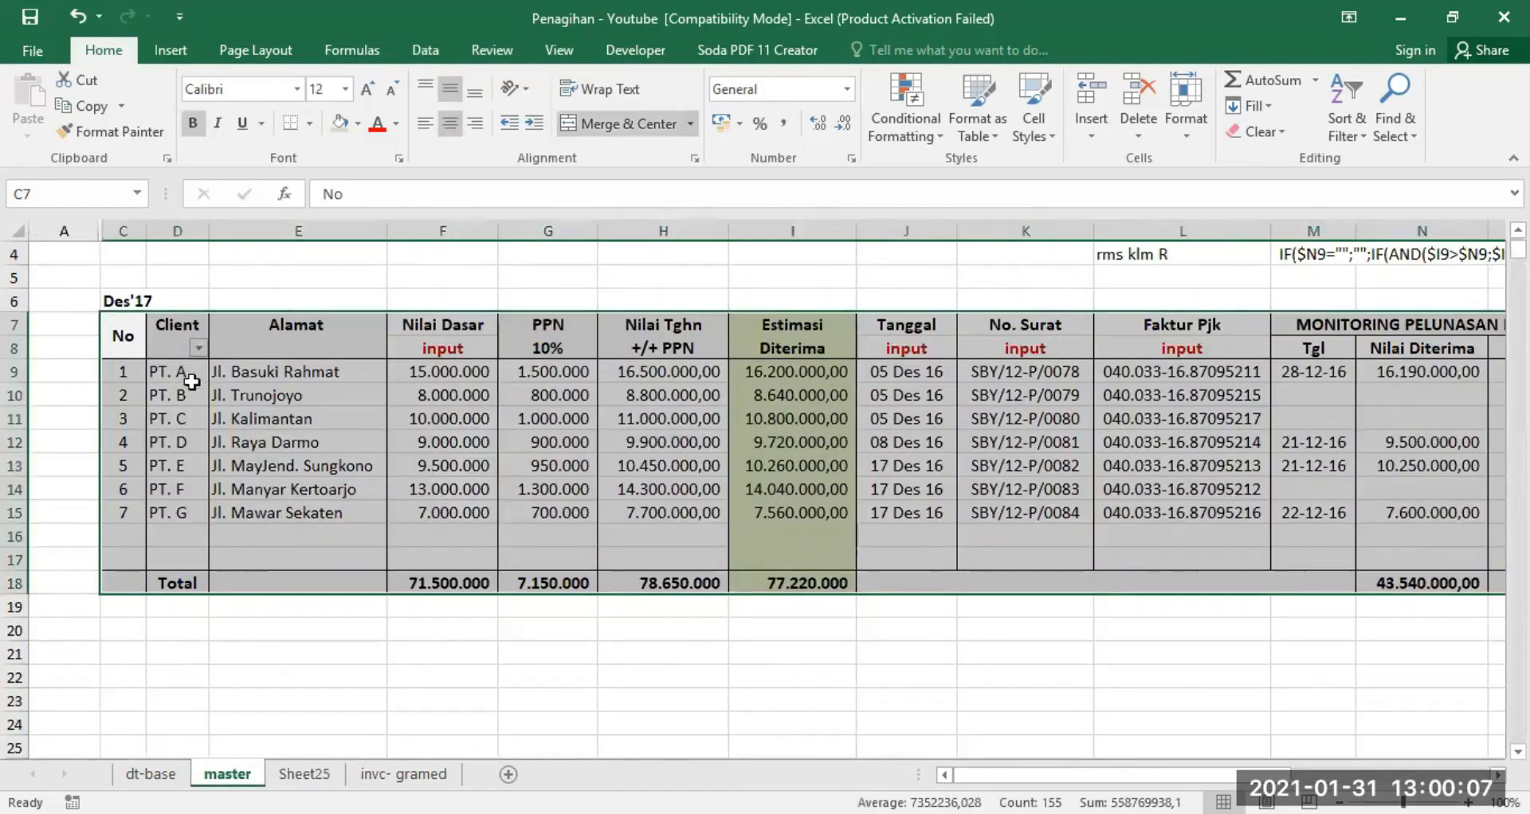
{"action": "right_click", "coordinate": [284, 394]}
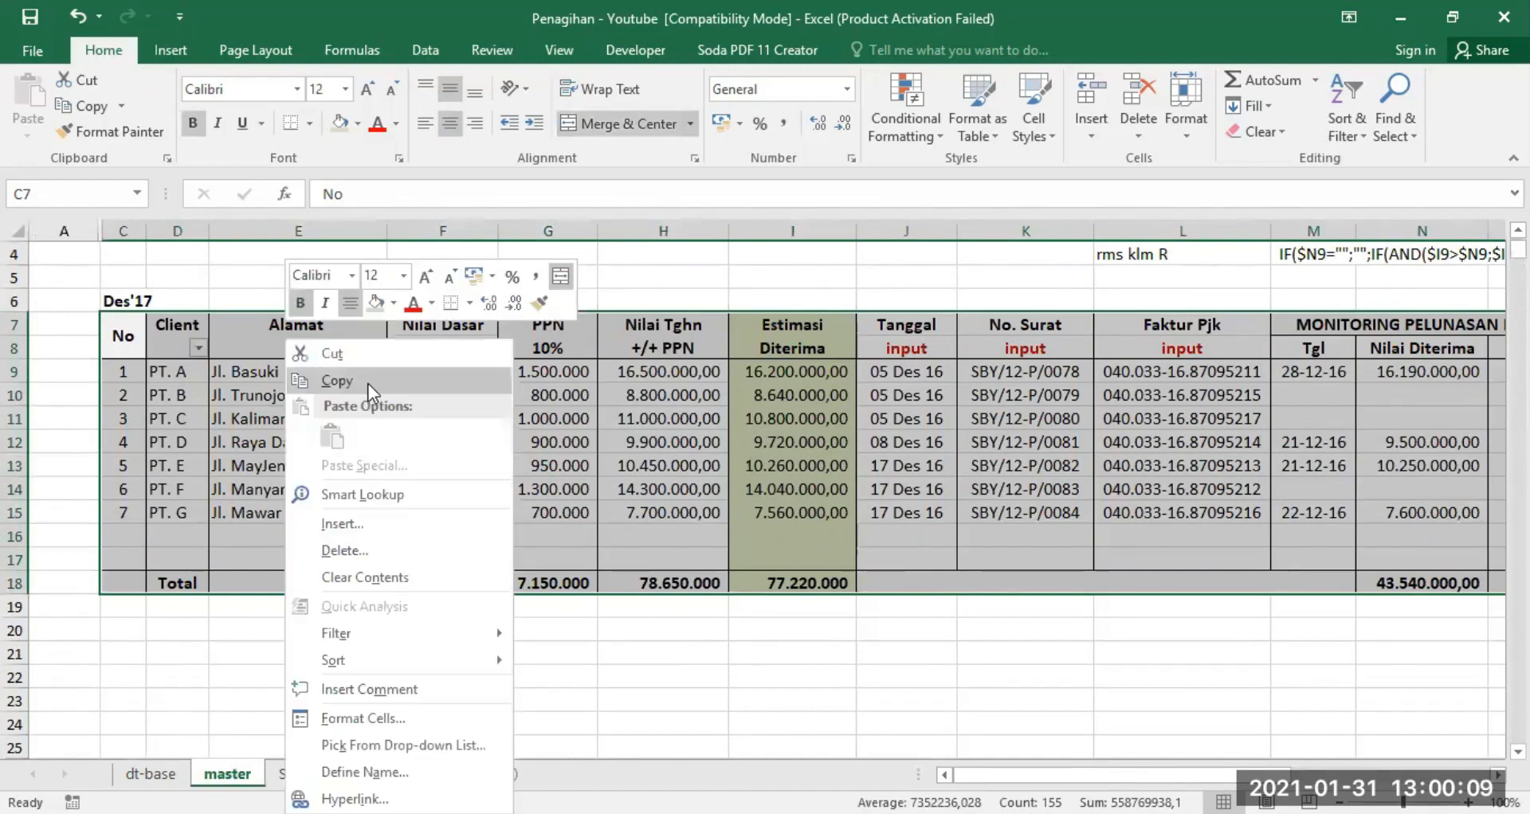
{"action": "left_click", "coordinate": [367, 383]}
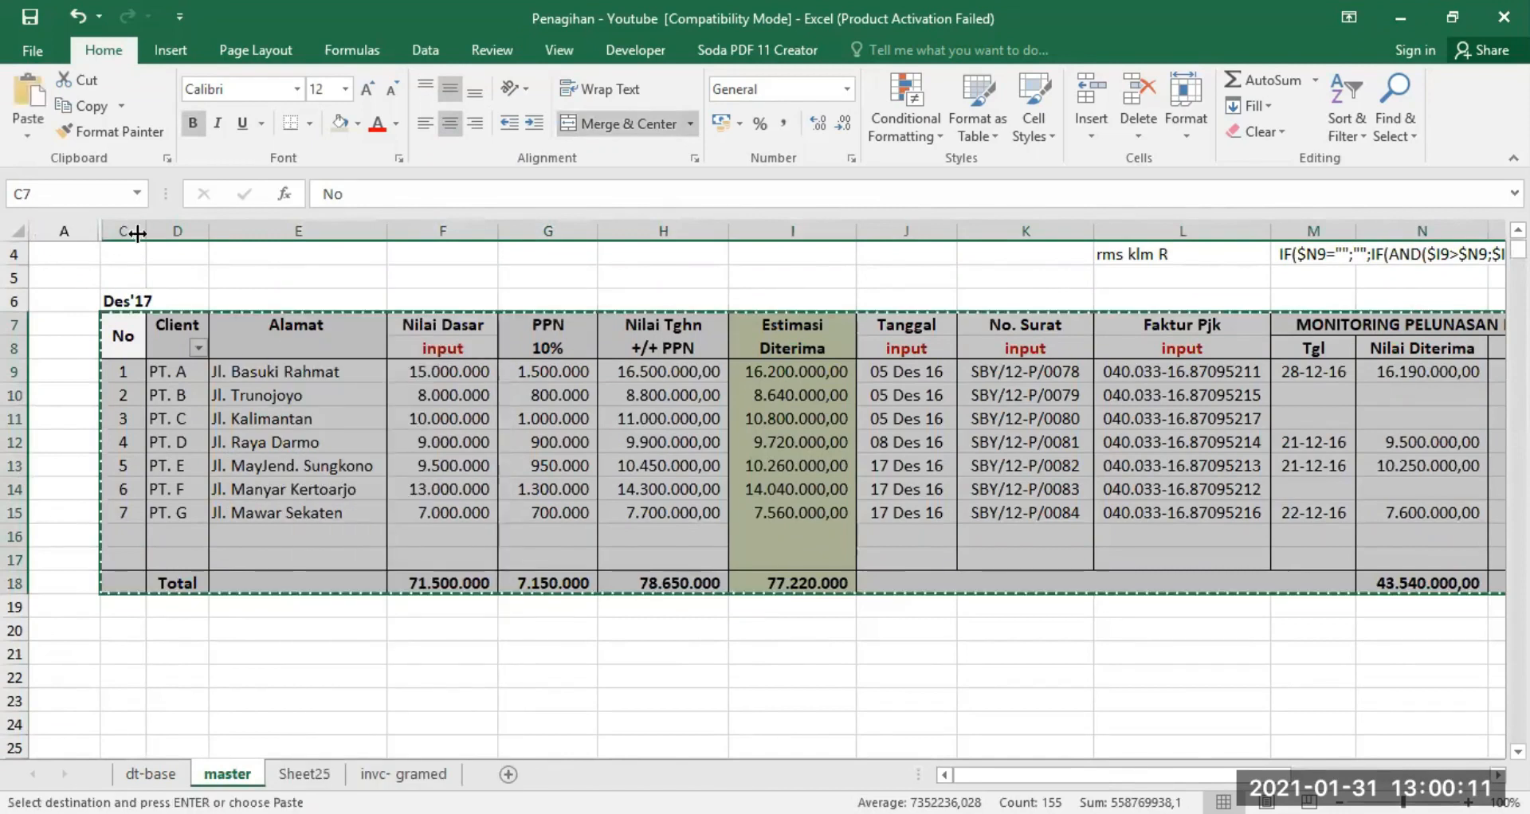
{"action": "left_click", "coordinate": [509, 773]}
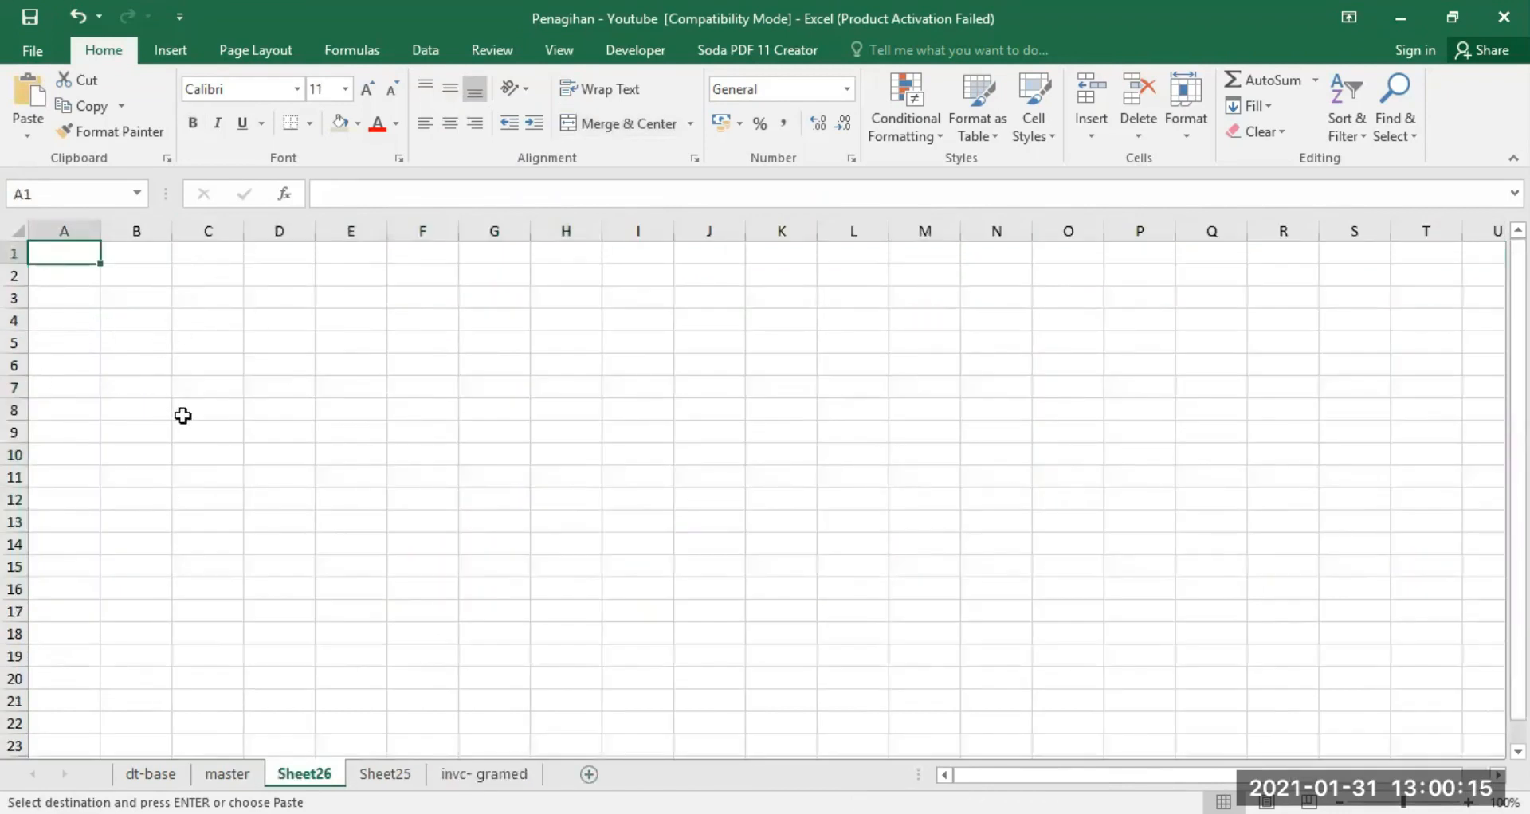
{"action": "left_click", "coordinate": [206, 389]}
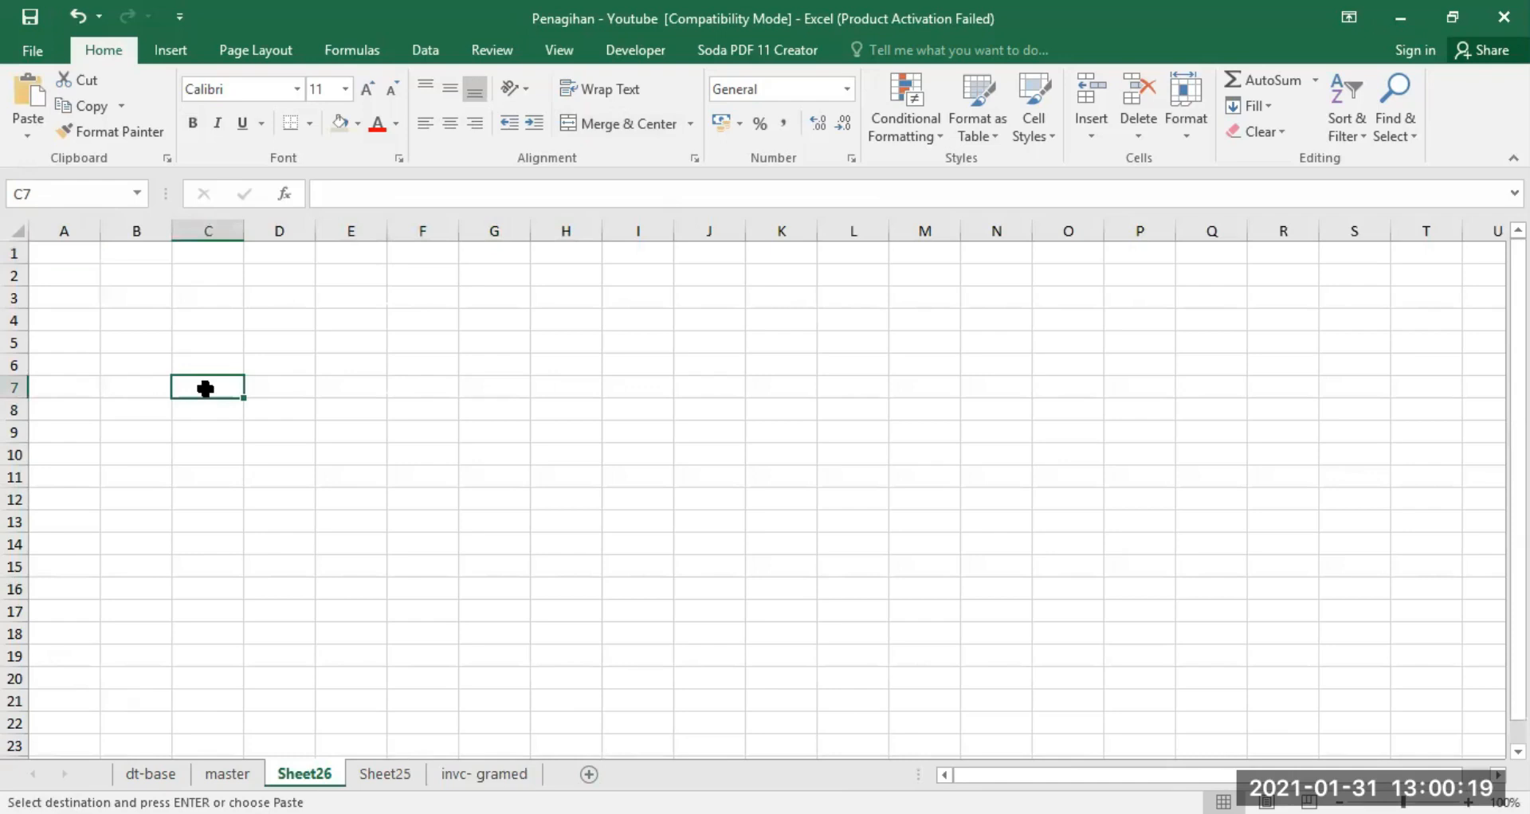
{"action": "key", "text": "Return"}
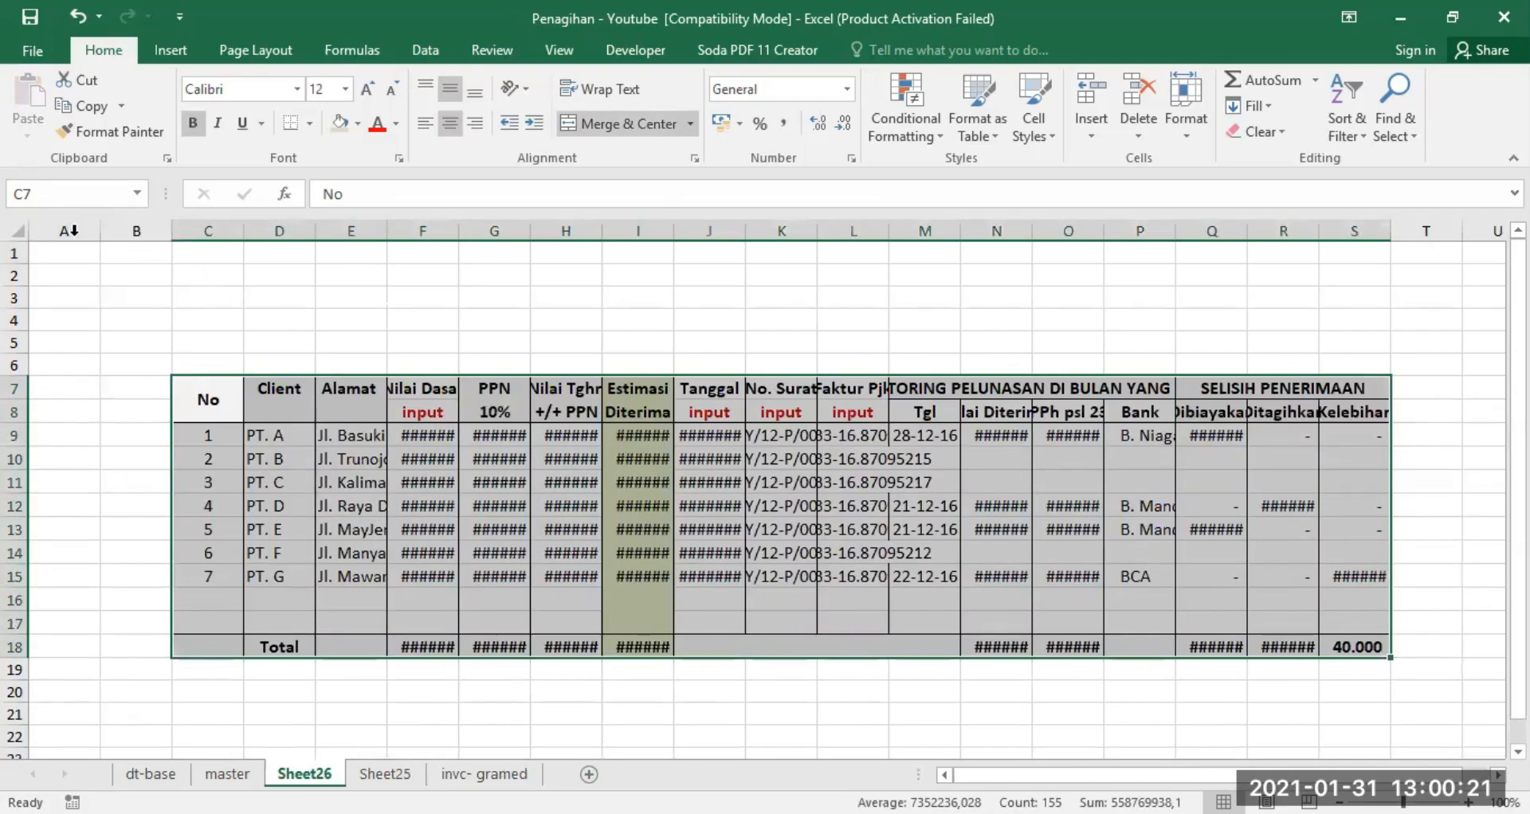
Autofit the width of all columns on Sheet26
{"action": "left_click", "coordinate": [16, 230]}
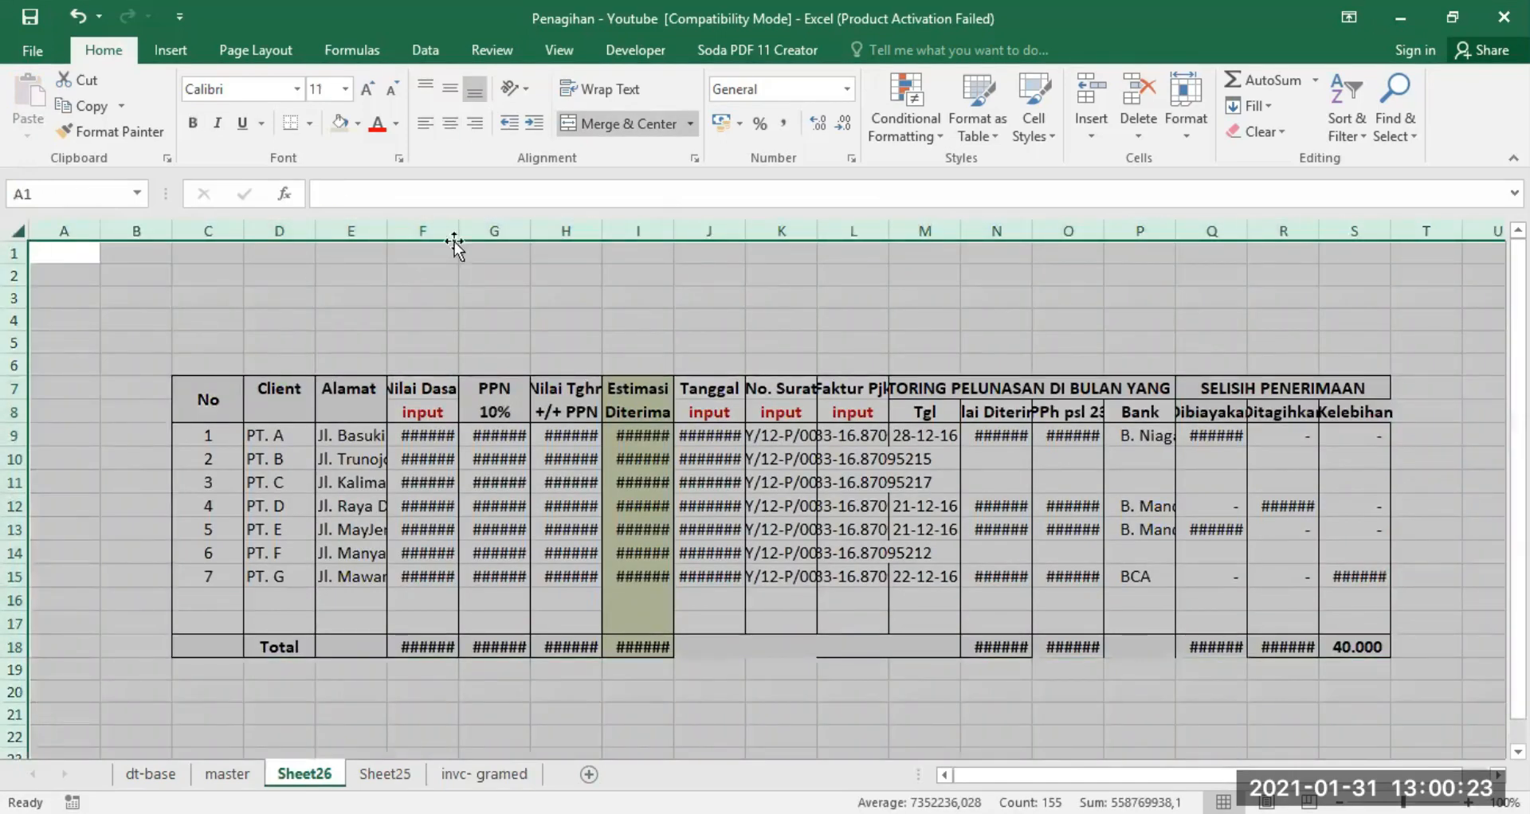
{"action": "double_click", "coordinate": [386, 231]}
{"action": "left_click", "coordinate": [734, 302]}
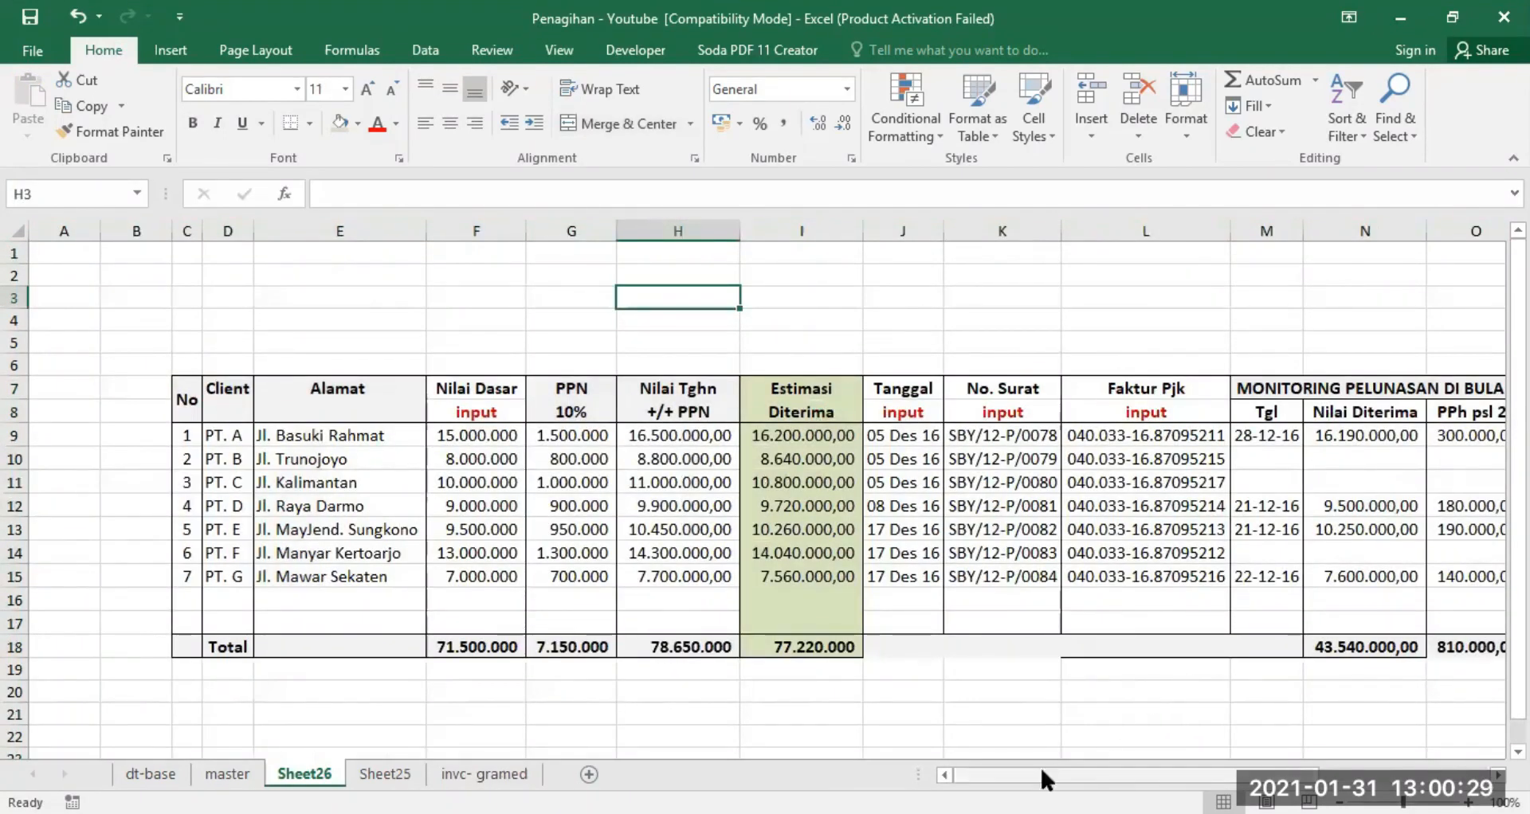
Check the formulas in Q9 and R12 and the bank choices for cell P10 on Sheet26
{"action": "left_click_drag", "start_coordinate": [1024, 778], "coordinate": [1188, 778]}
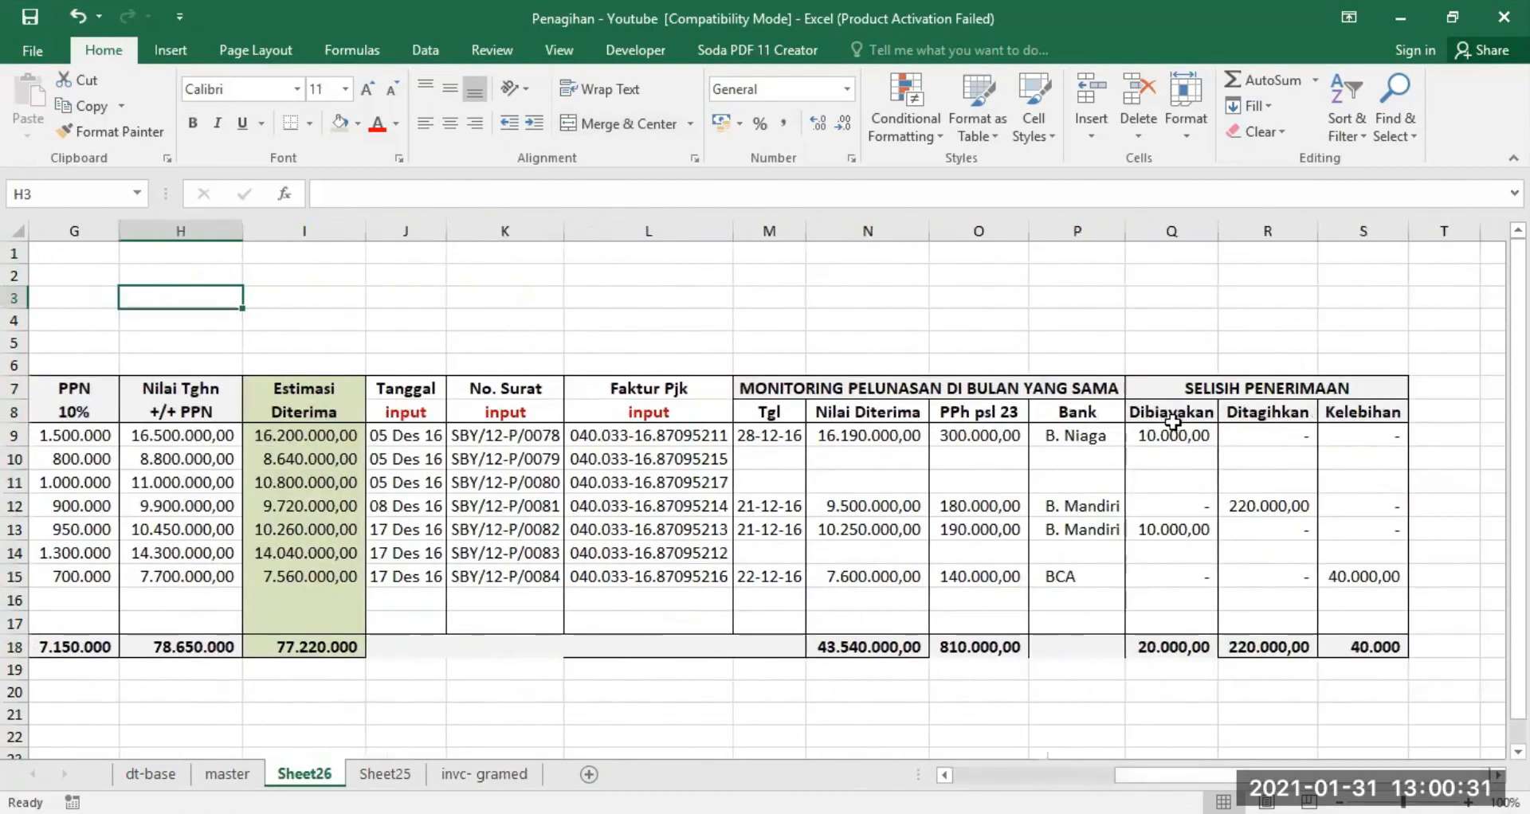
{"action": "left_click", "coordinate": [1172, 434]}
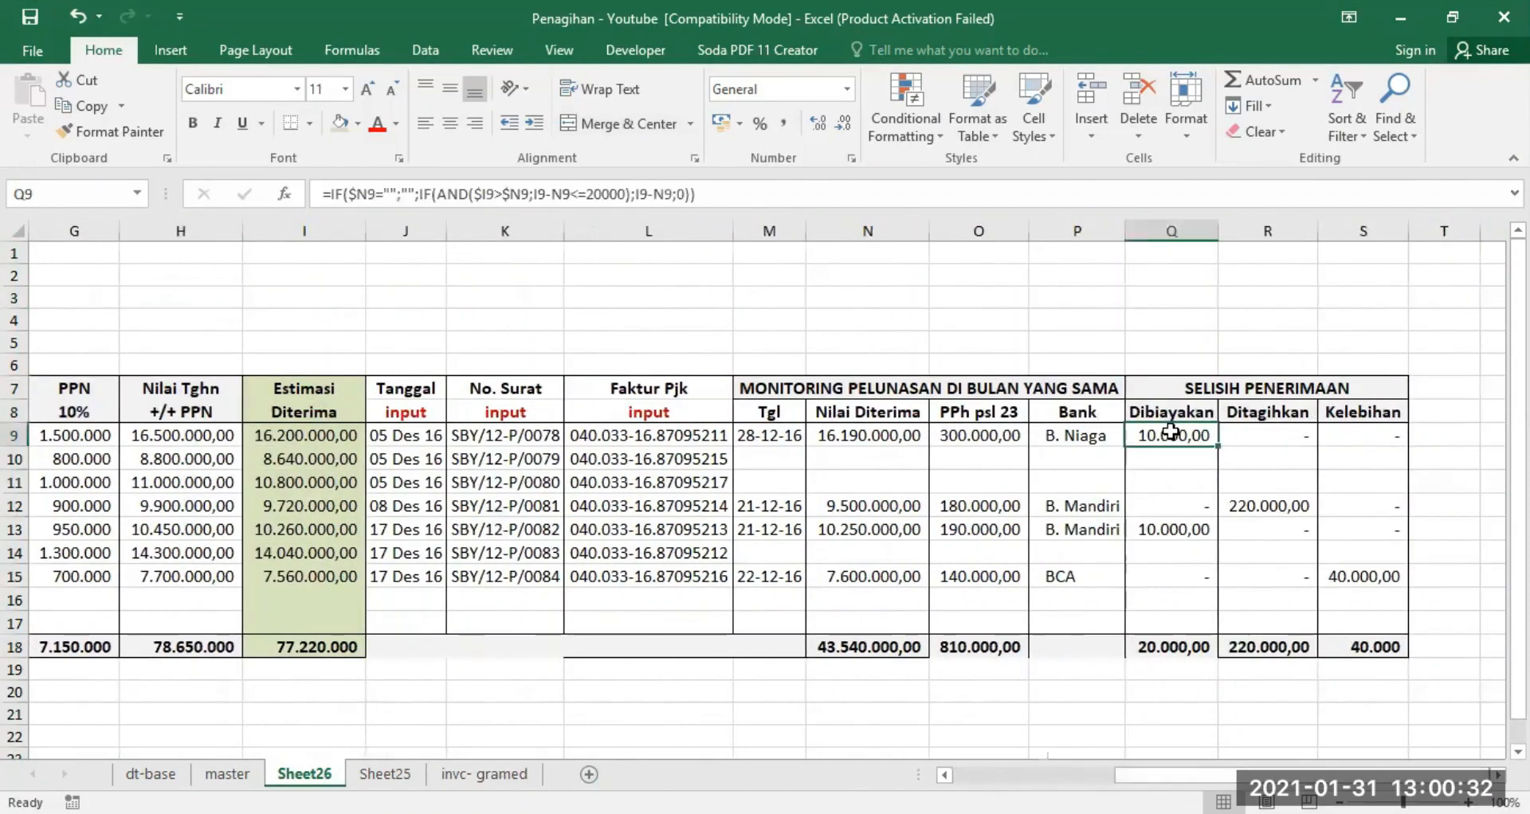
{"action": "left_click", "coordinate": [1276, 510]}
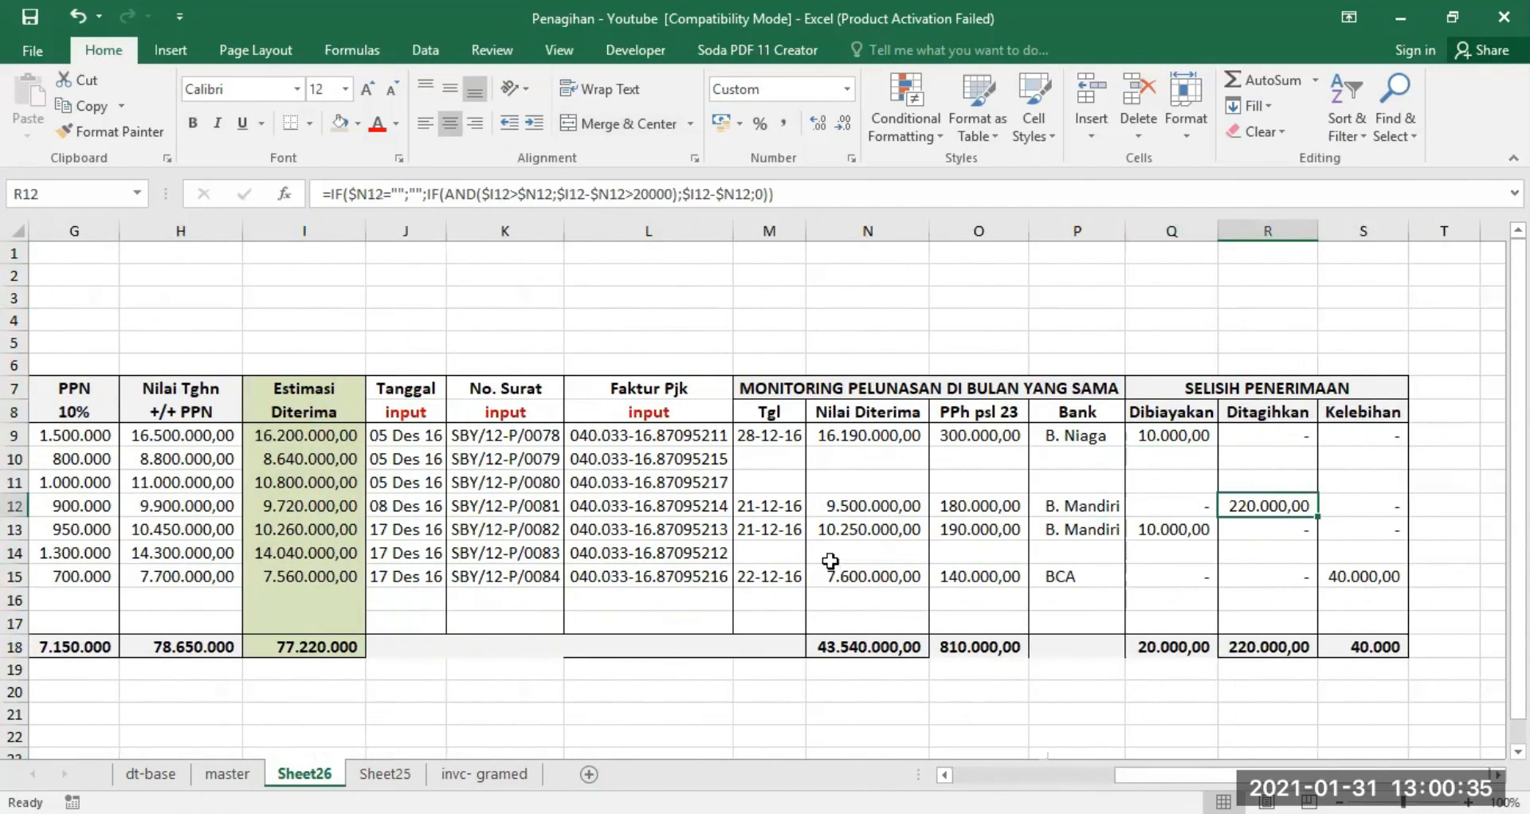
{"action": "left_click", "coordinate": [1076, 455]}
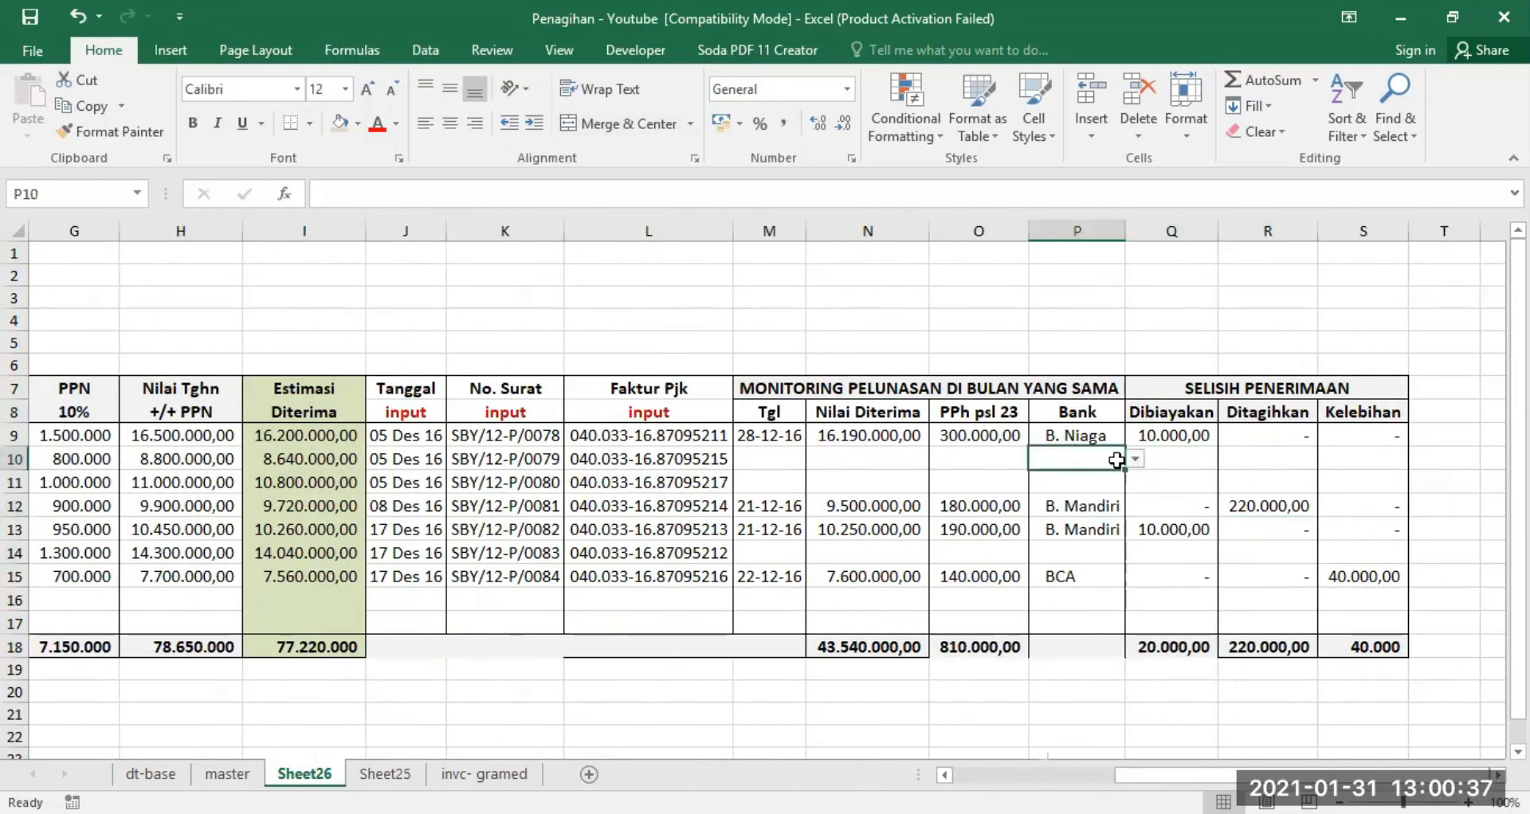
{"action": "left_click", "coordinate": [1135, 460]}
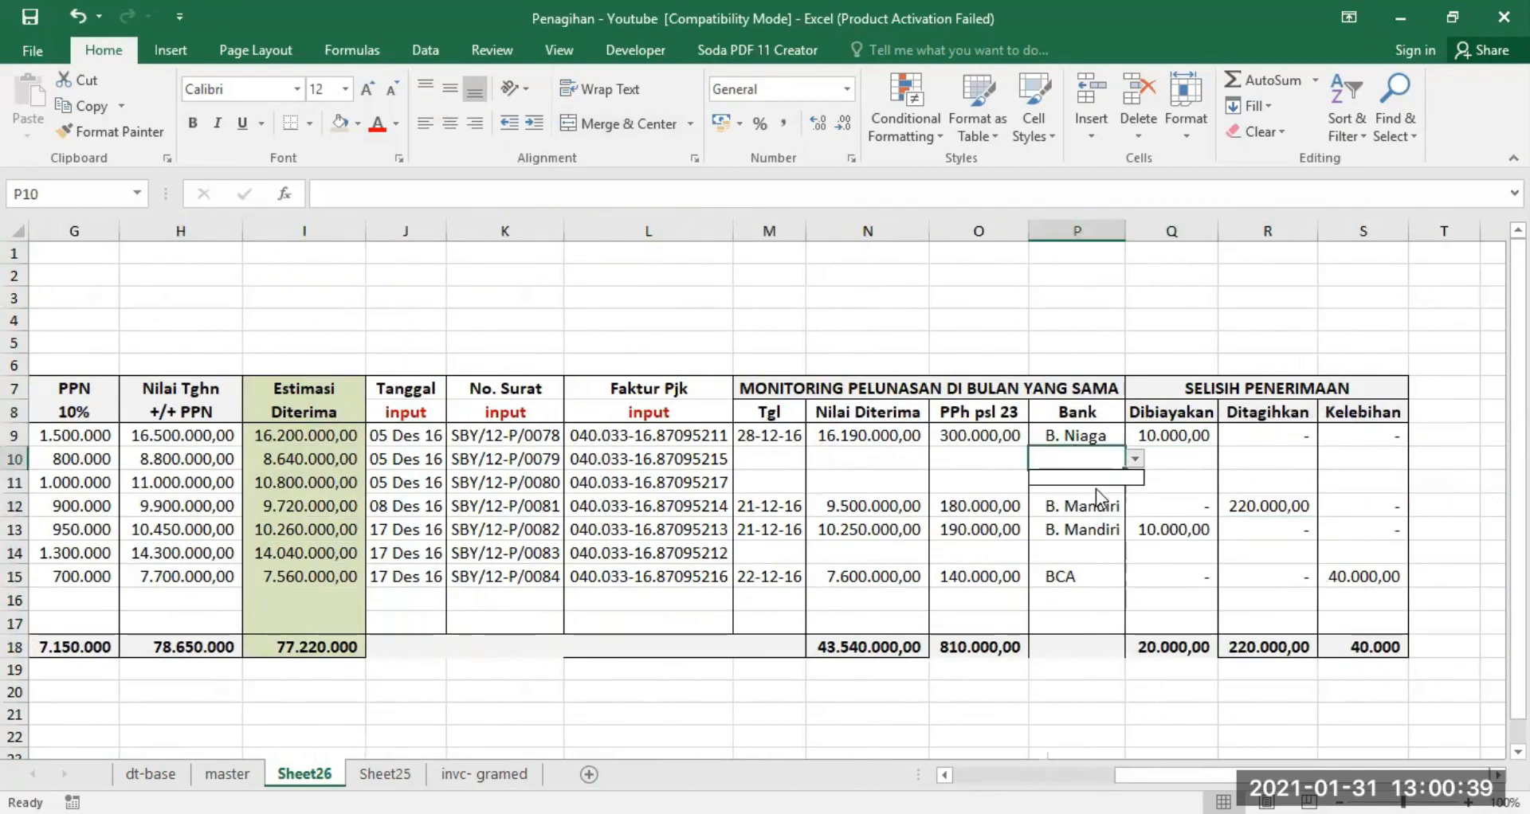
{"action": "left_click", "coordinate": [1091, 454]}
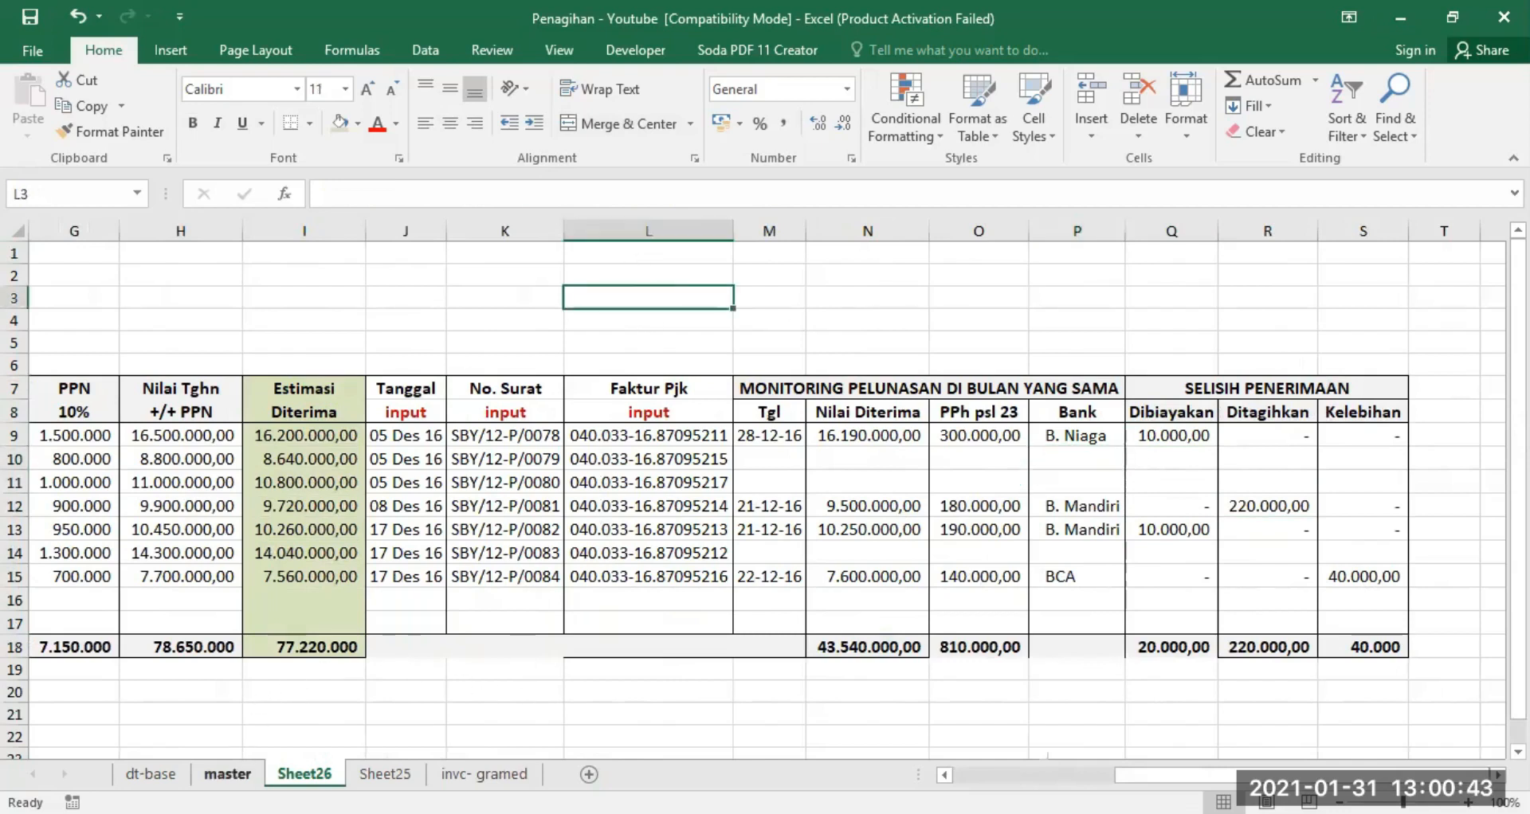
Unhide column B, which holds the bank list, on the master sheet
{"action": "left_click", "coordinate": [227, 774]}
{"action": "left_click", "coordinate": [823, 700]}
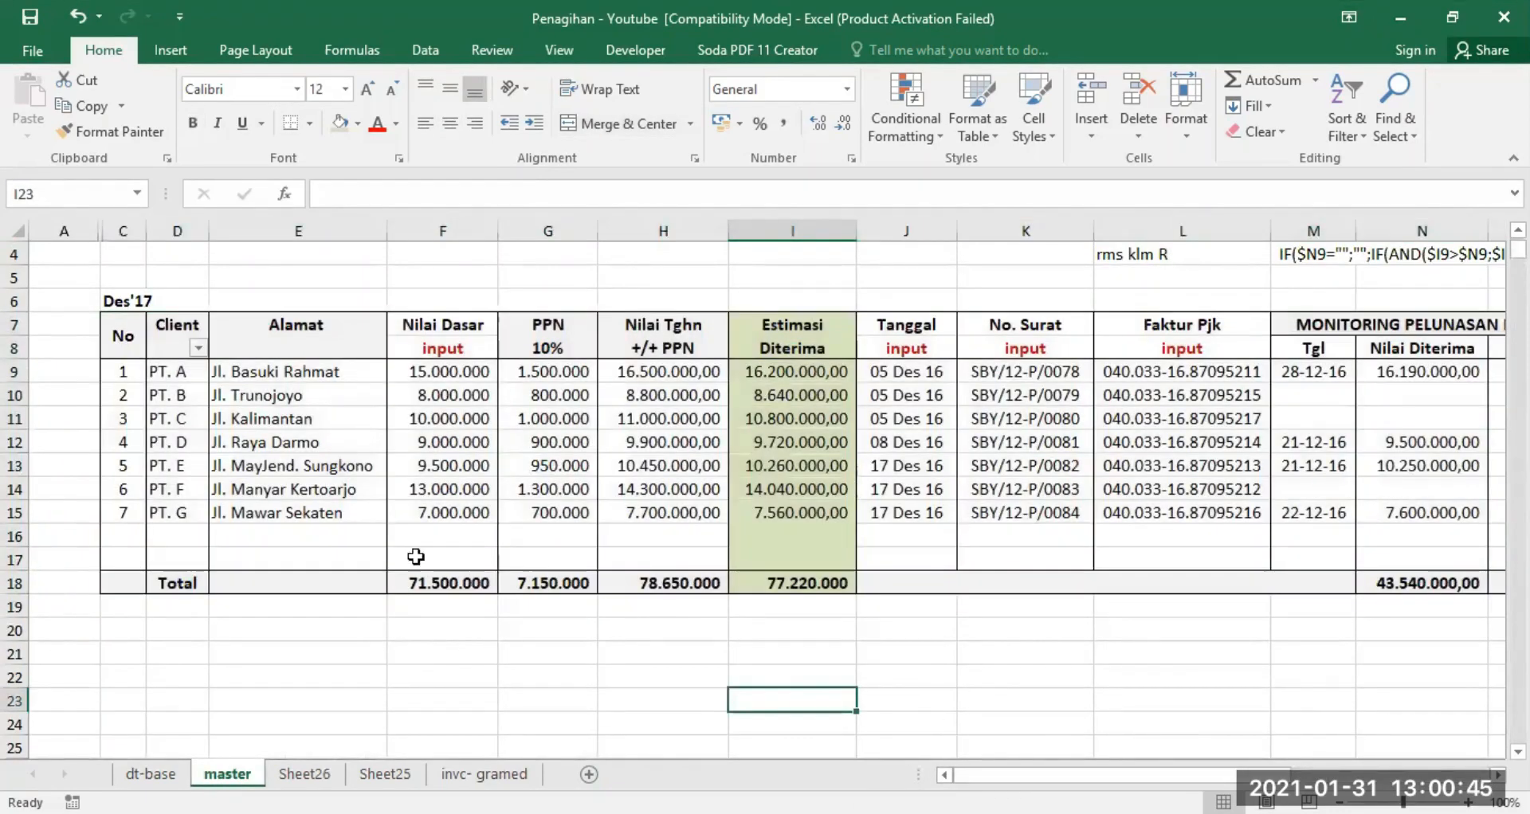
{"action": "left_click_drag", "start_coordinate": [76, 230], "coordinate": [121, 228]}
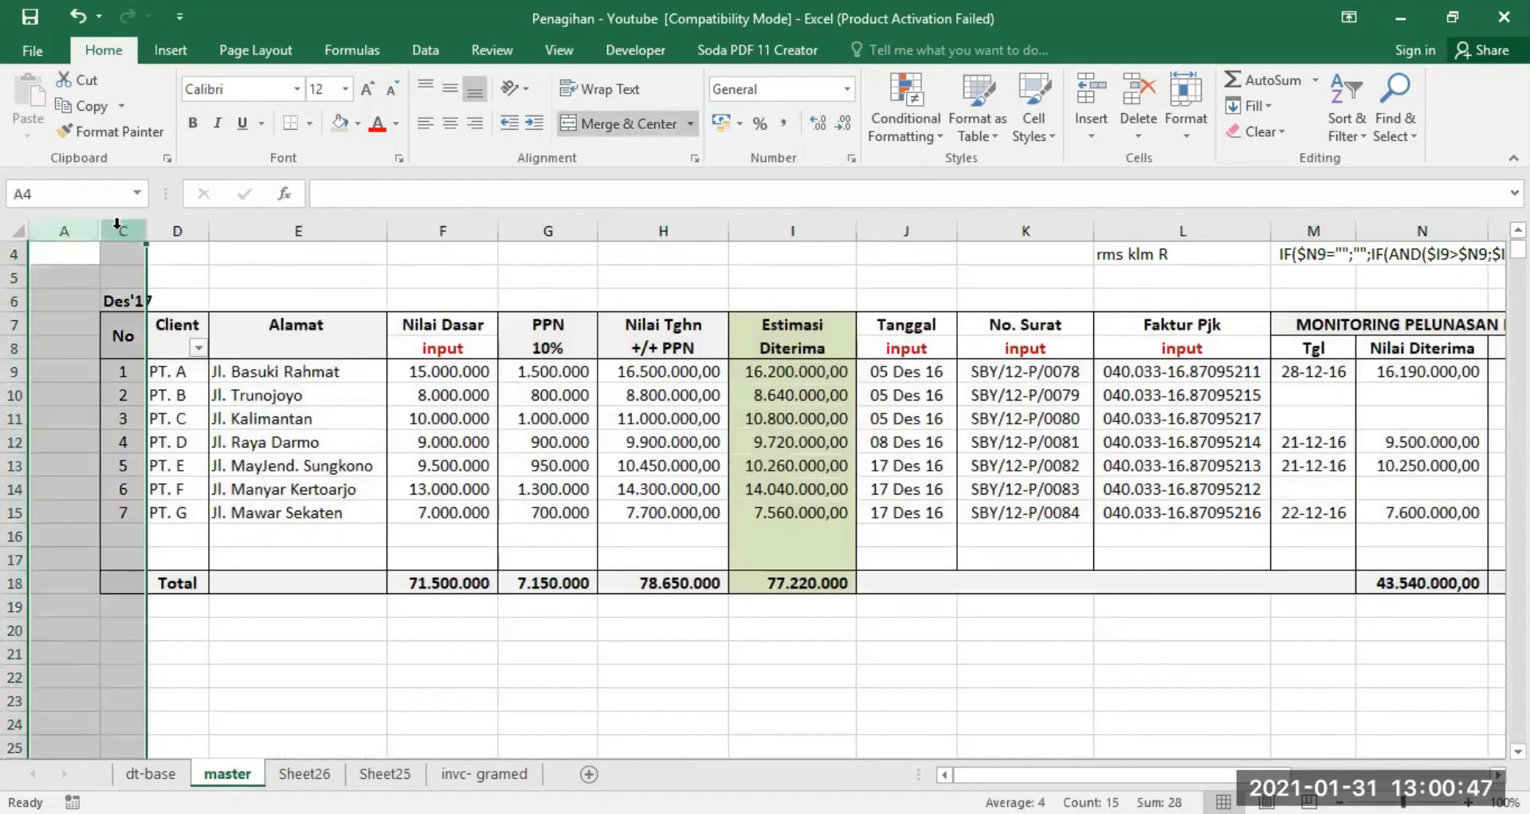
{"action": "right_click", "coordinate": [117, 224]}
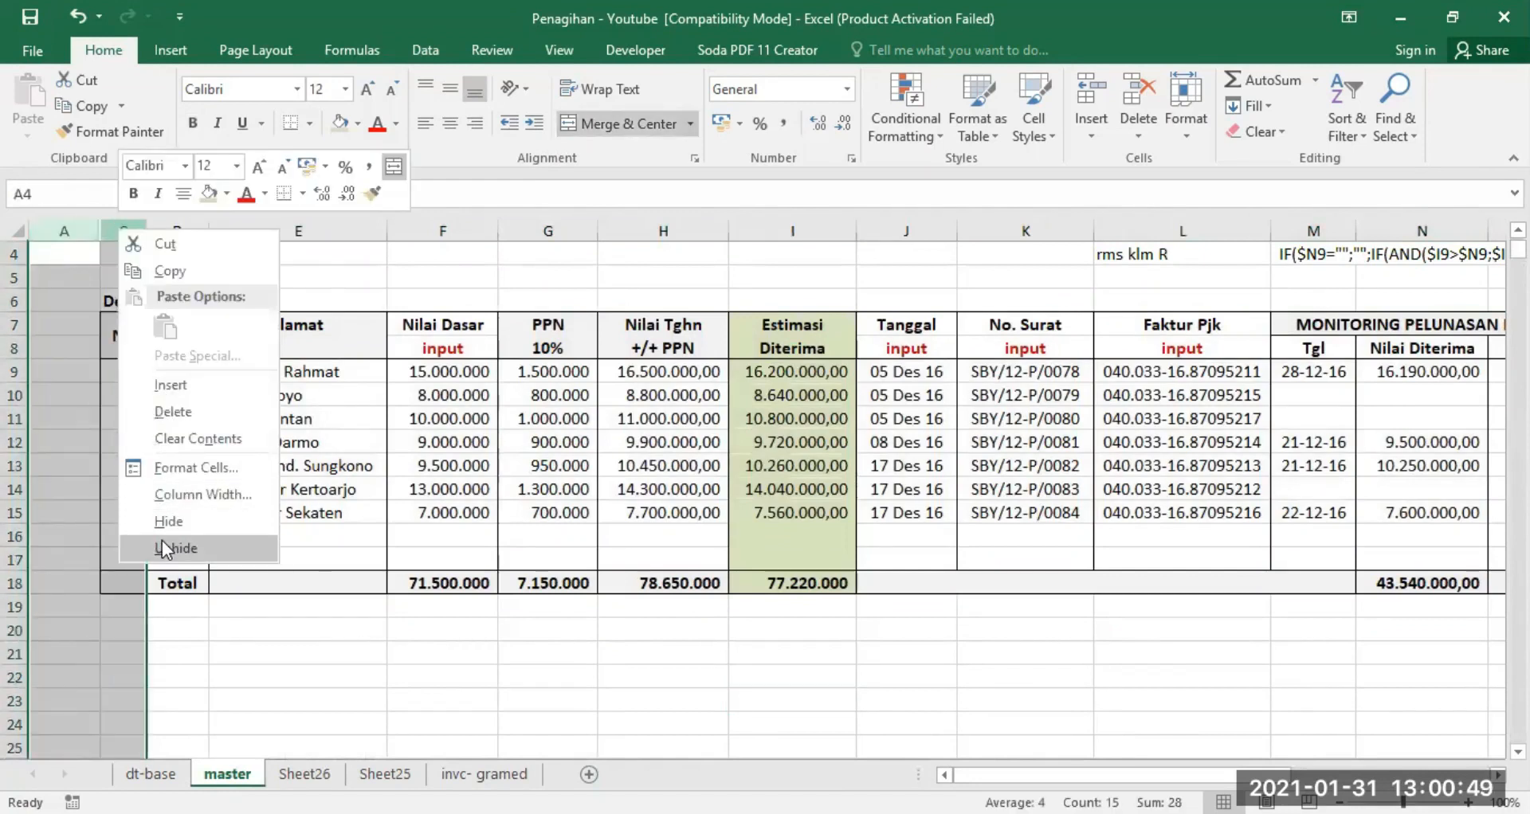
{"action": "left_click", "coordinate": [162, 546]}
{"action": "left_click", "coordinate": [140, 558]}
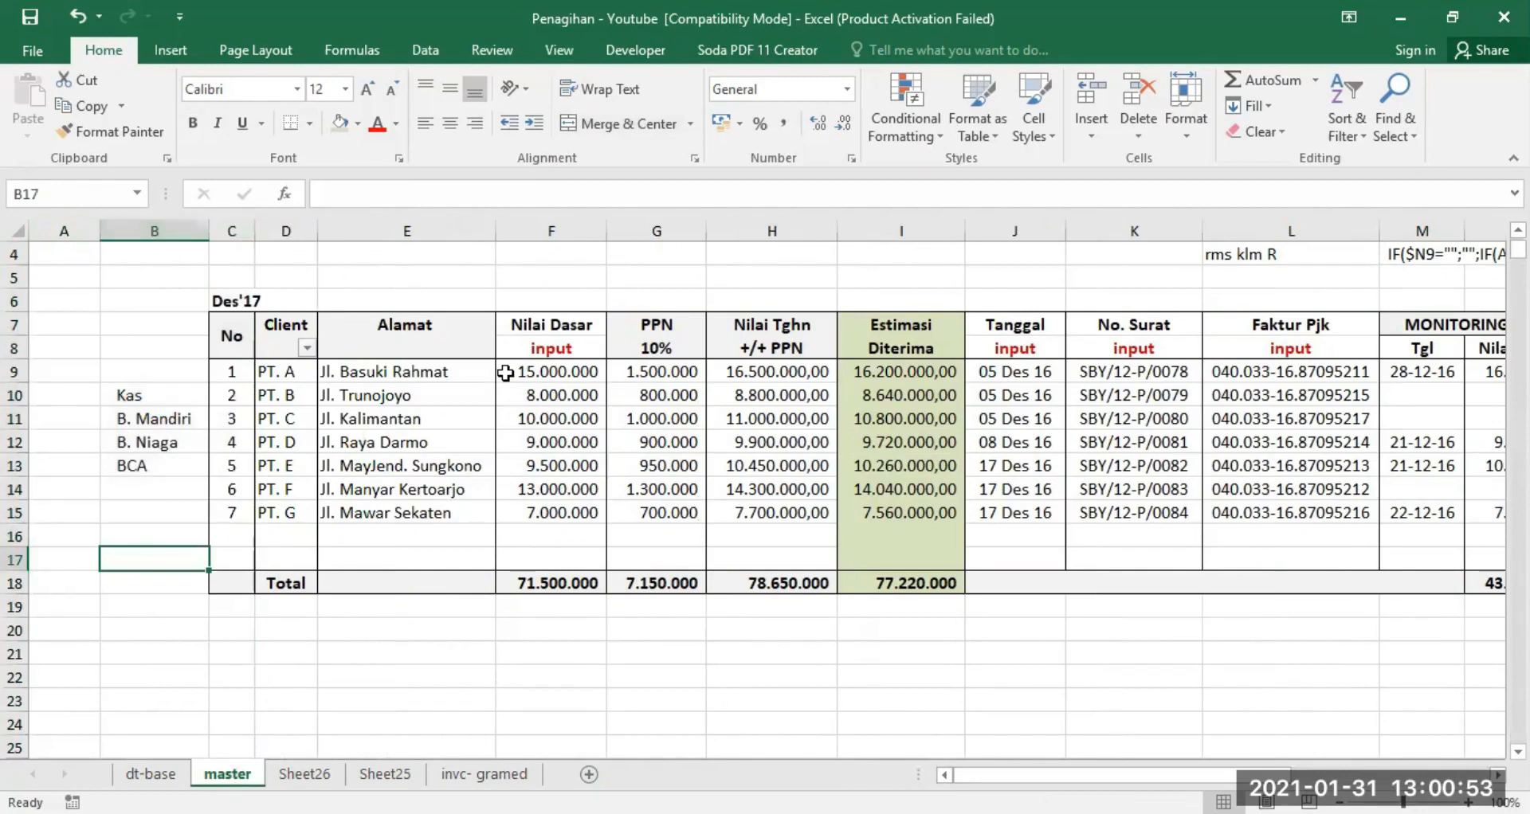
Hide rows 2 to 4, which hold the formula notes, on the master sheet
{"action": "scroll", "coordinate": [1076, 565], "scroll_direction": "up", "scroll_amount": 1}
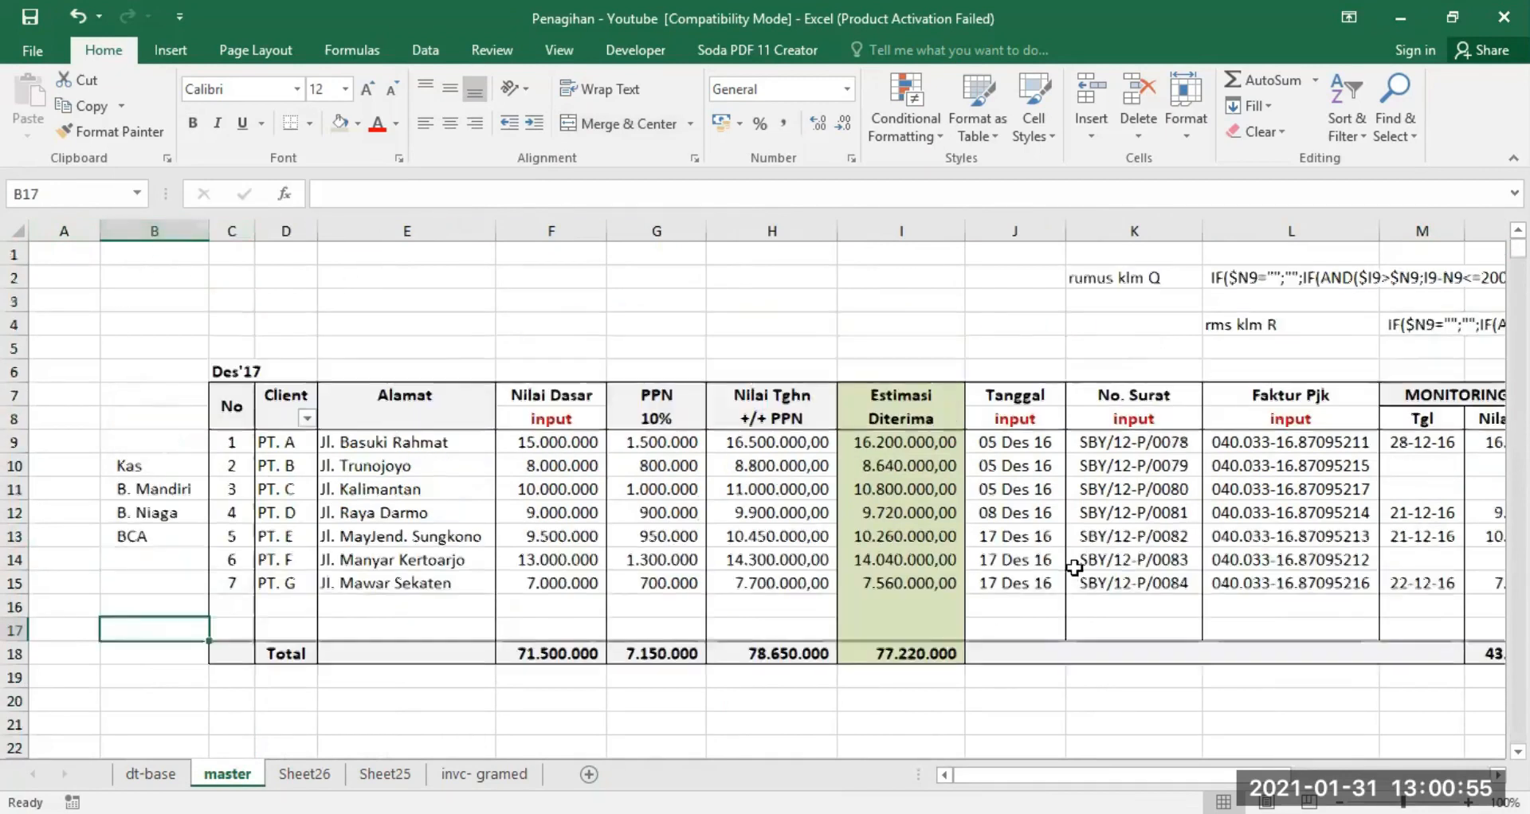
{"action": "left_click_drag", "start_coordinate": [15, 275], "coordinate": [16, 325]}
{"action": "right_click", "coordinate": [16, 275]}
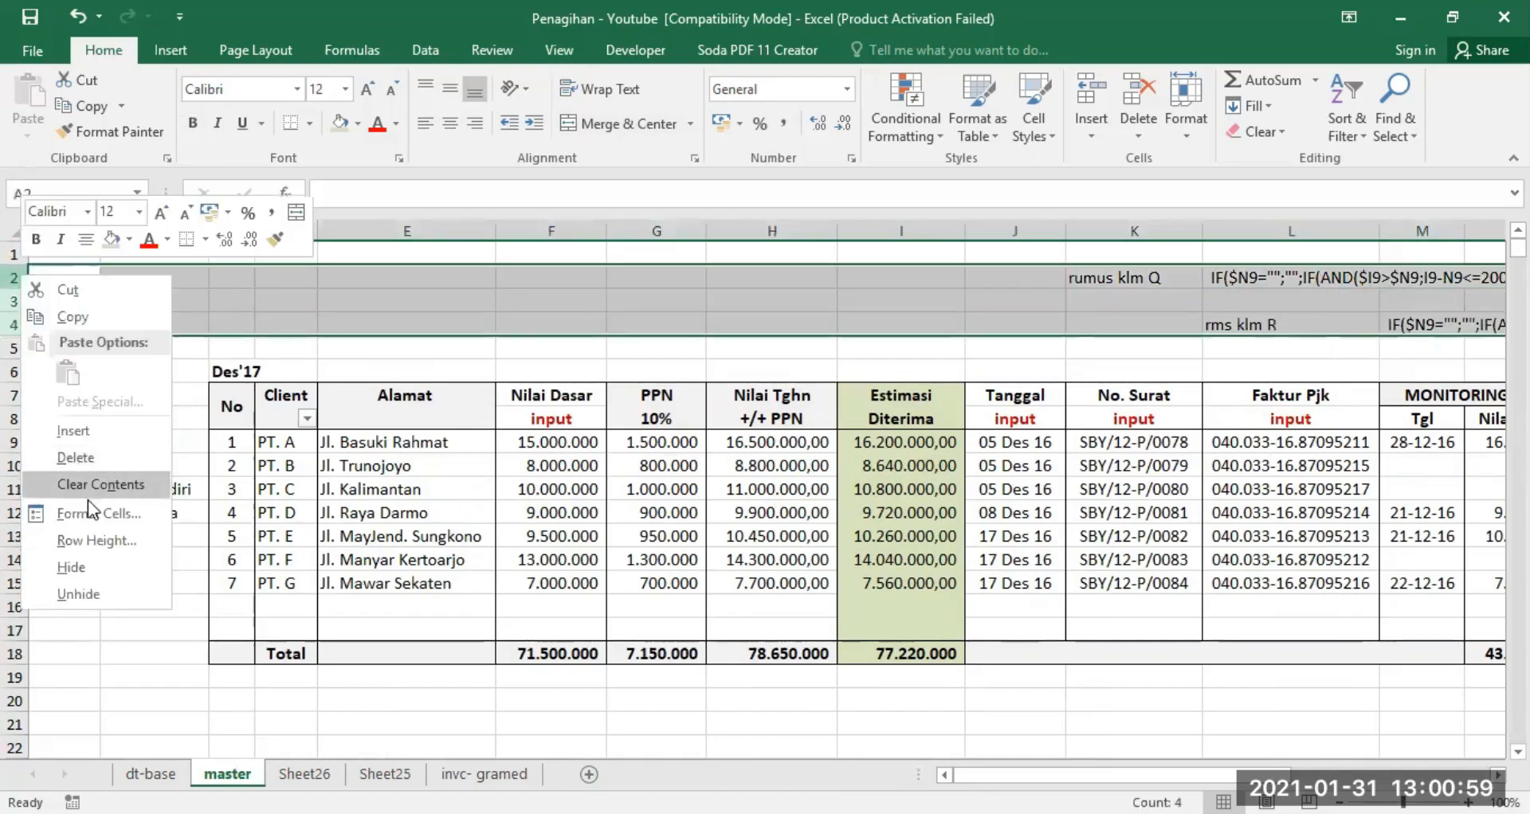
{"action": "left_click", "coordinate": [70, 567]}
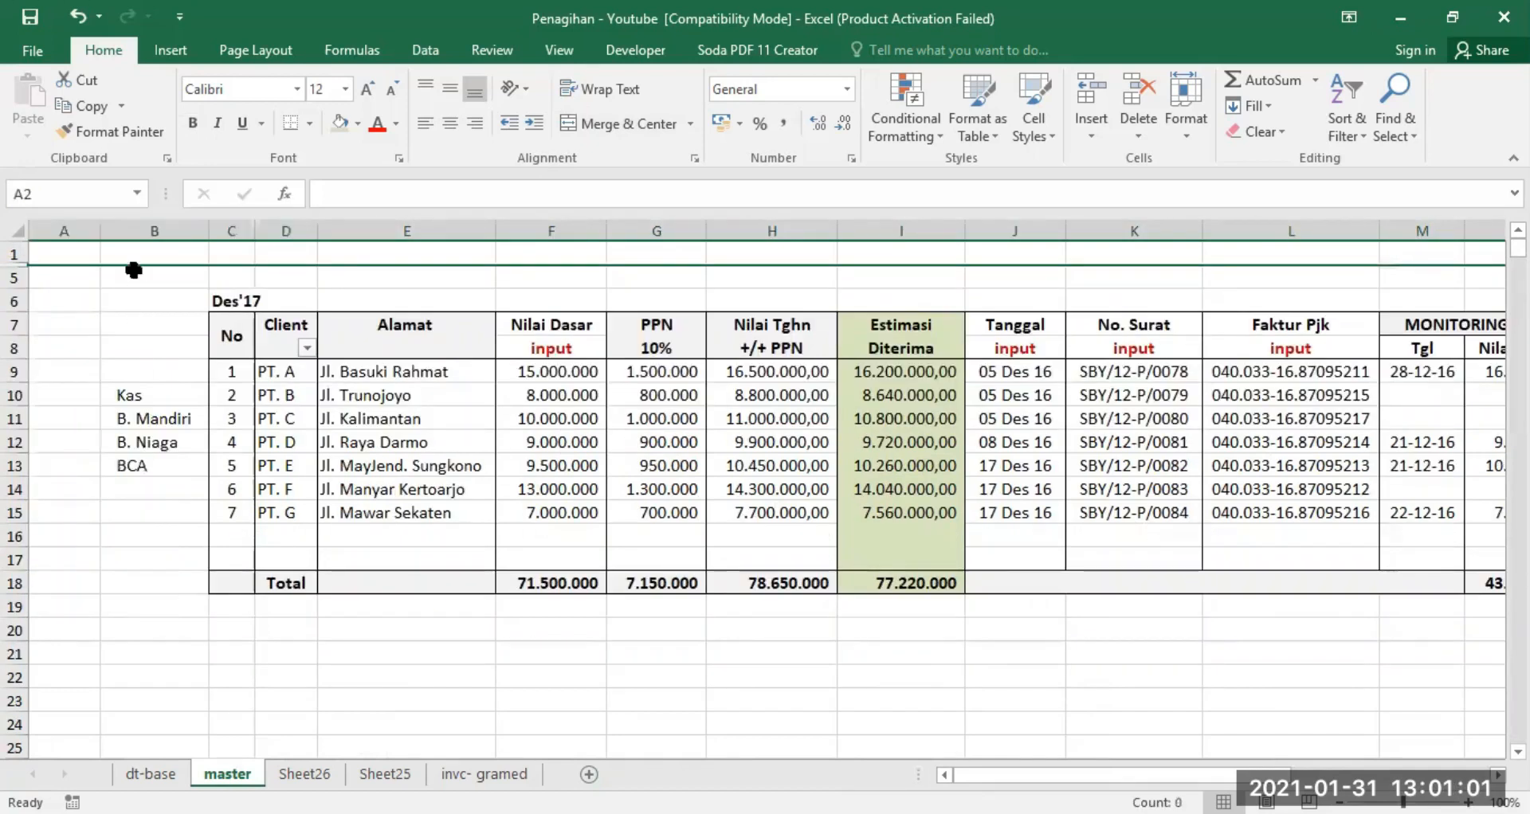
Compare the bank list in column B with cells P9 and P11 of the Bank column on the master sheet
{"action": "left_click", "coordinate": [139, 418]}
{"action": "scroll", "coordinate": [1193, 750], "scroll_direction": "right", "scroll_amount": 2}
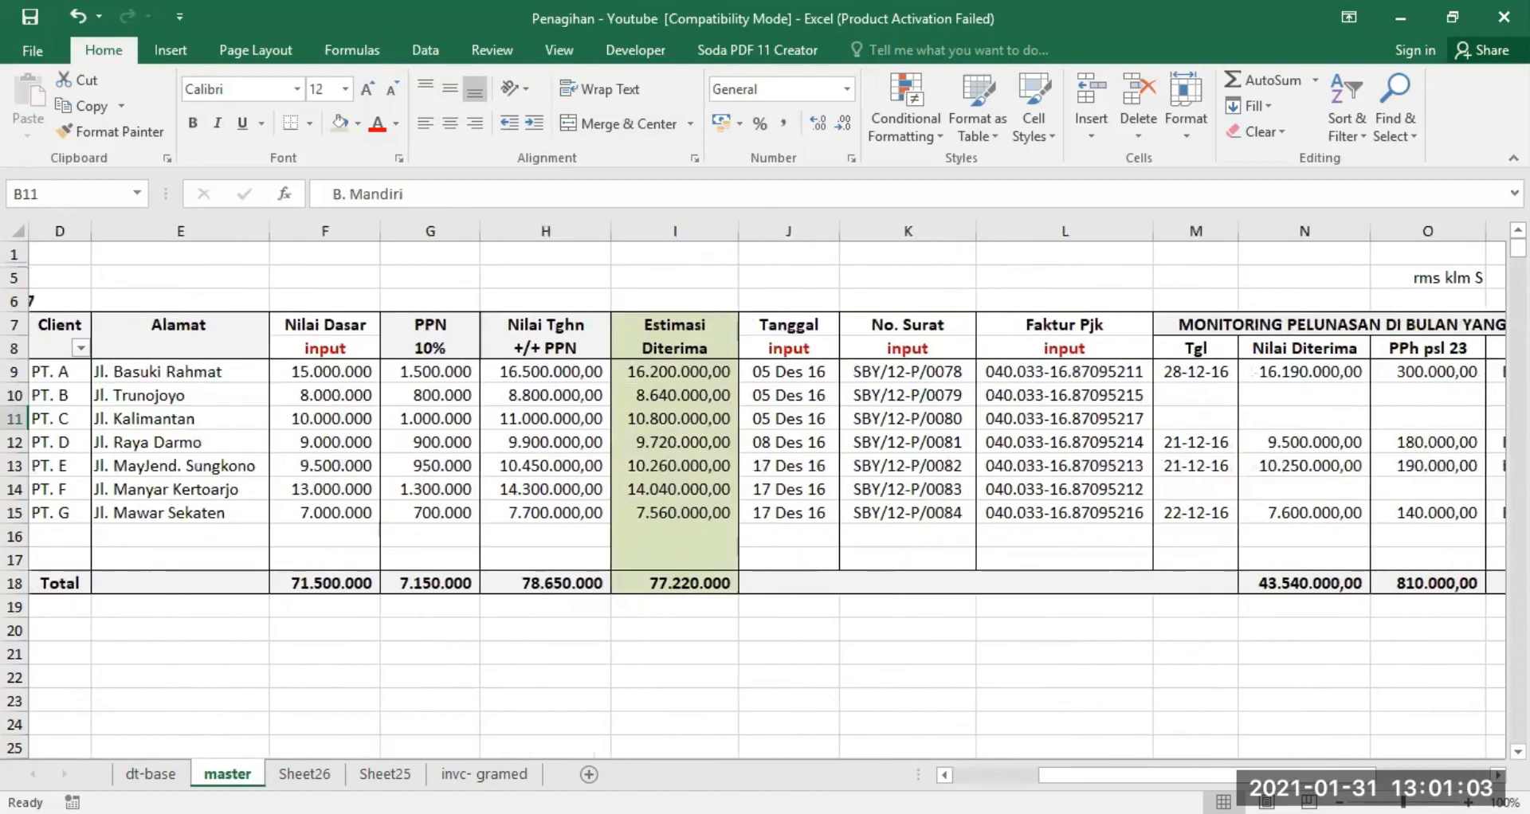
{"action": "scroll", "coordinate": [765, 510], "scroll_direction": "right", "scroll_amount": 2}
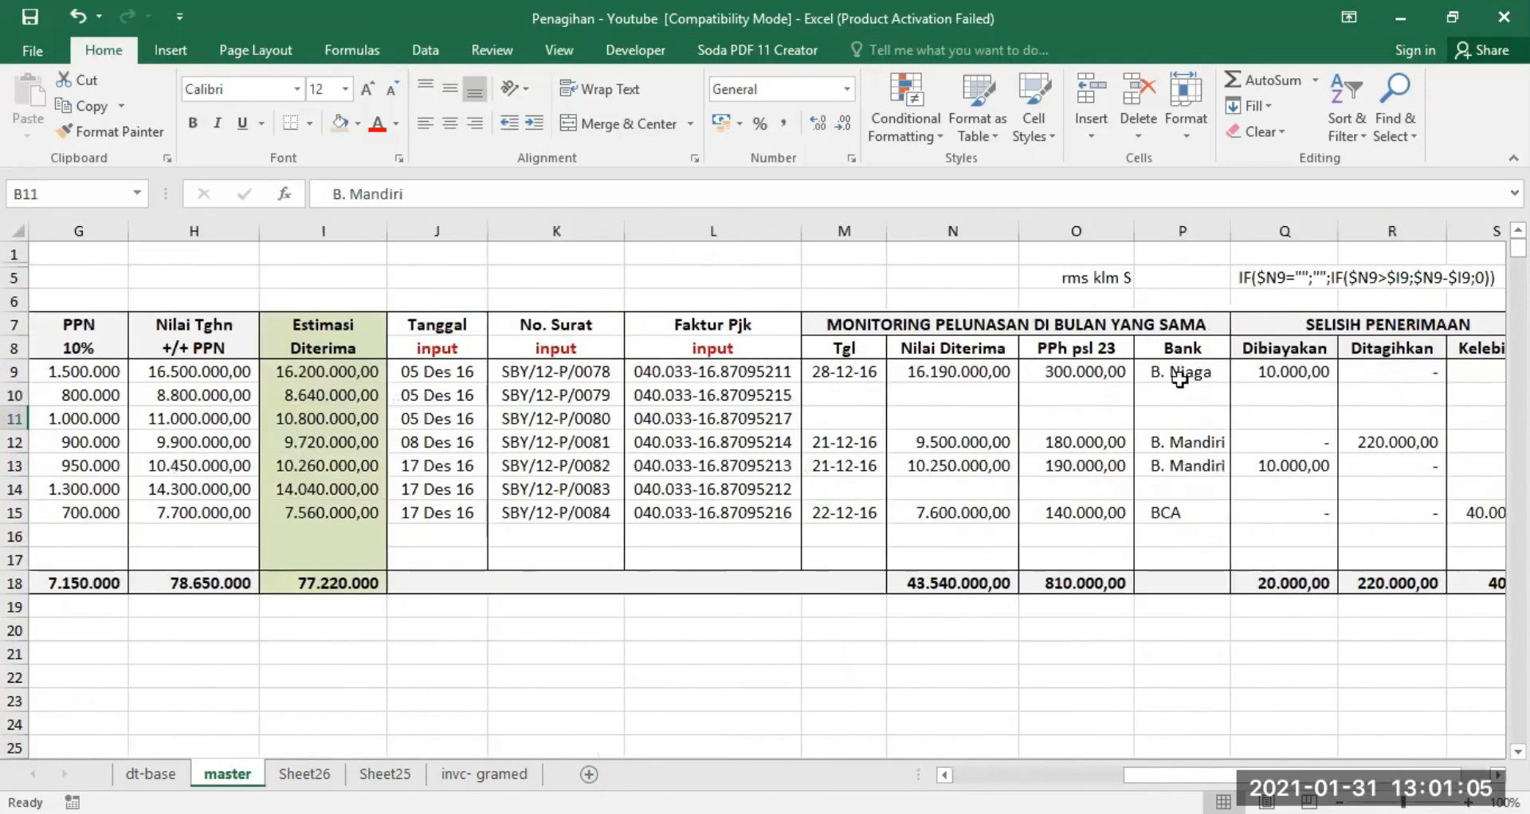
{"action": "left_click", "coordinate": [1180, 377]}
{"action": "left_click", "coordinate": [1219, 421]}
Hide column B, which holds the bank list, on the master sheet
{"action": "left_click_drag", "start_coordinate": [1278, 774], "coordinate": [1104, 773]}
{"action": "left_click", "coordinate": [151, 229]}
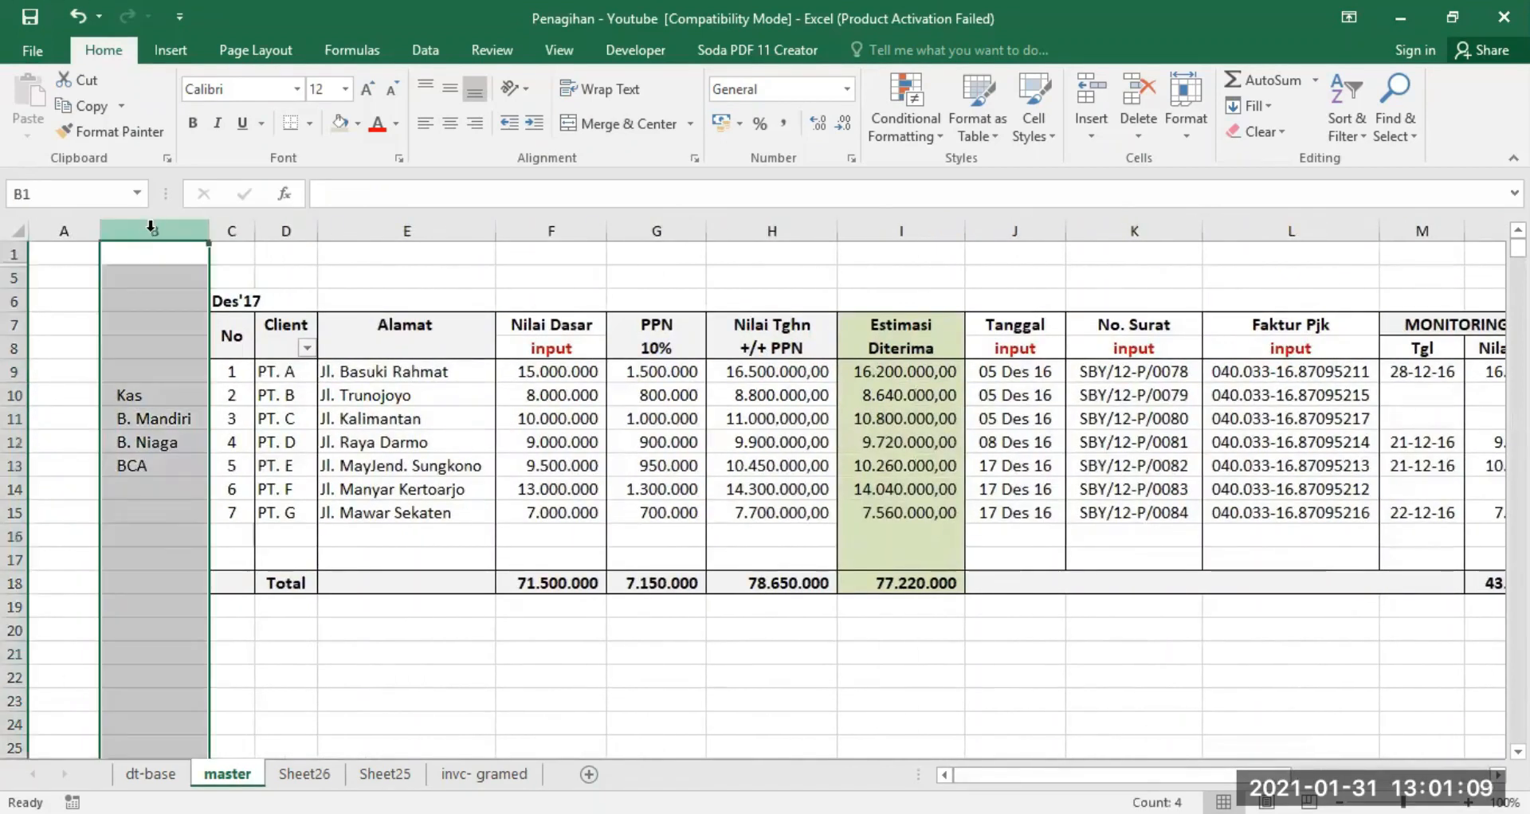
{"action": "right_click", "coordinate": [153, 231]}
{"action": "left_click", "coordinate": [204, 524]}
{"action": "left_click", "coordinate": [688, 724]}
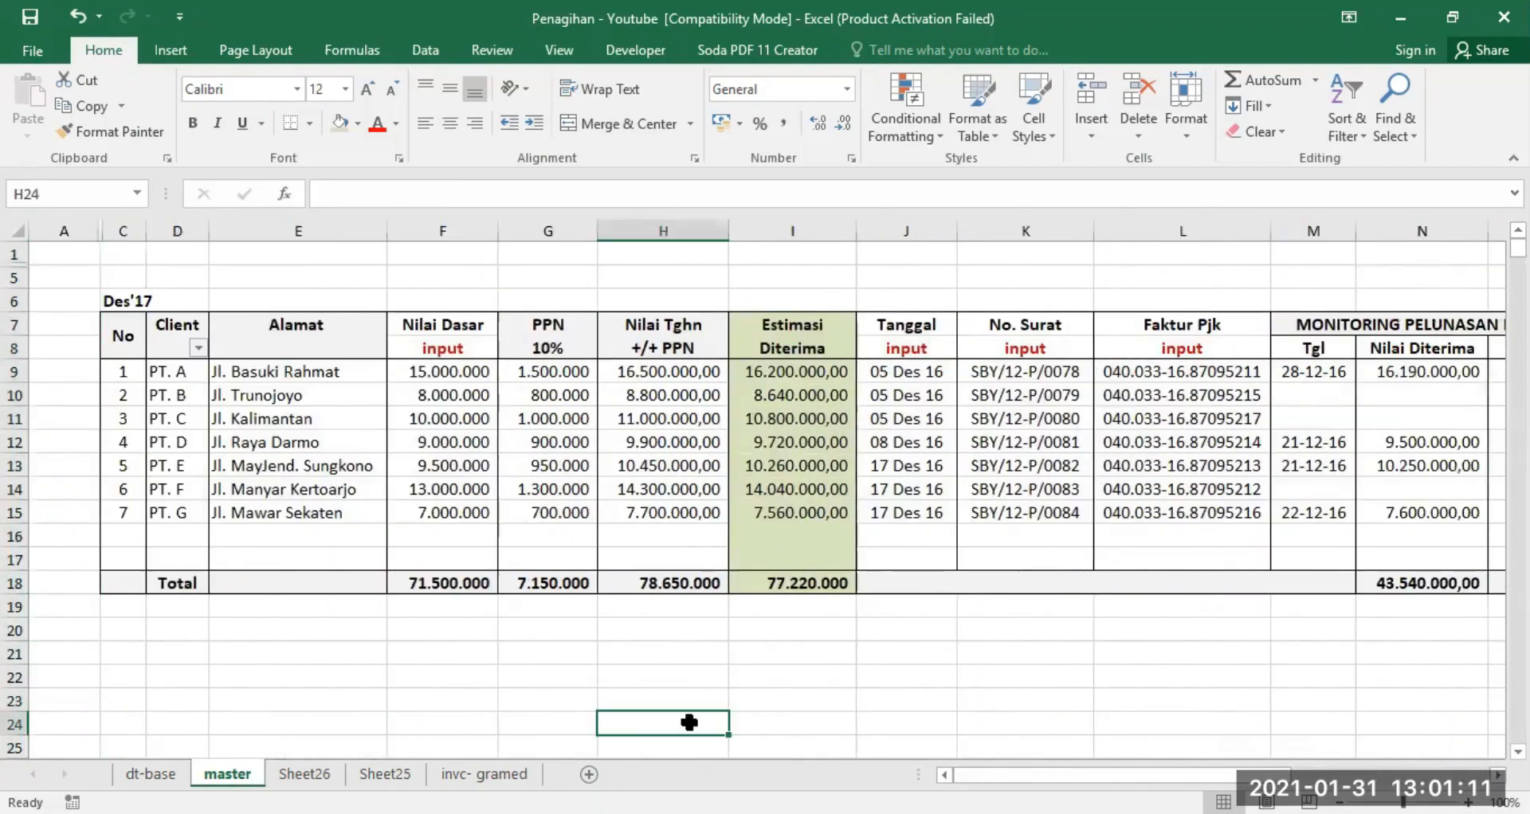
Copy C6:S18 including the Des'17 heading from the master sheet and paste it at D6 of a new worksheet
{"action": "mouse_move", "coordinate": [1093, 775]}
{"action": "left_mouse_down"}
{"action": "mouse_move", "coordinate": [1292, 775]}
{"action": "mouse_move", "coordinate": [1084, 776]}
{"action": "left_mouse_up"}
{"action": "left_click_drag", "start_coordinate": [117, 302], "coordinate": [1243, 586]}
{"action": "right_click", "coordinate": [993, 431]}
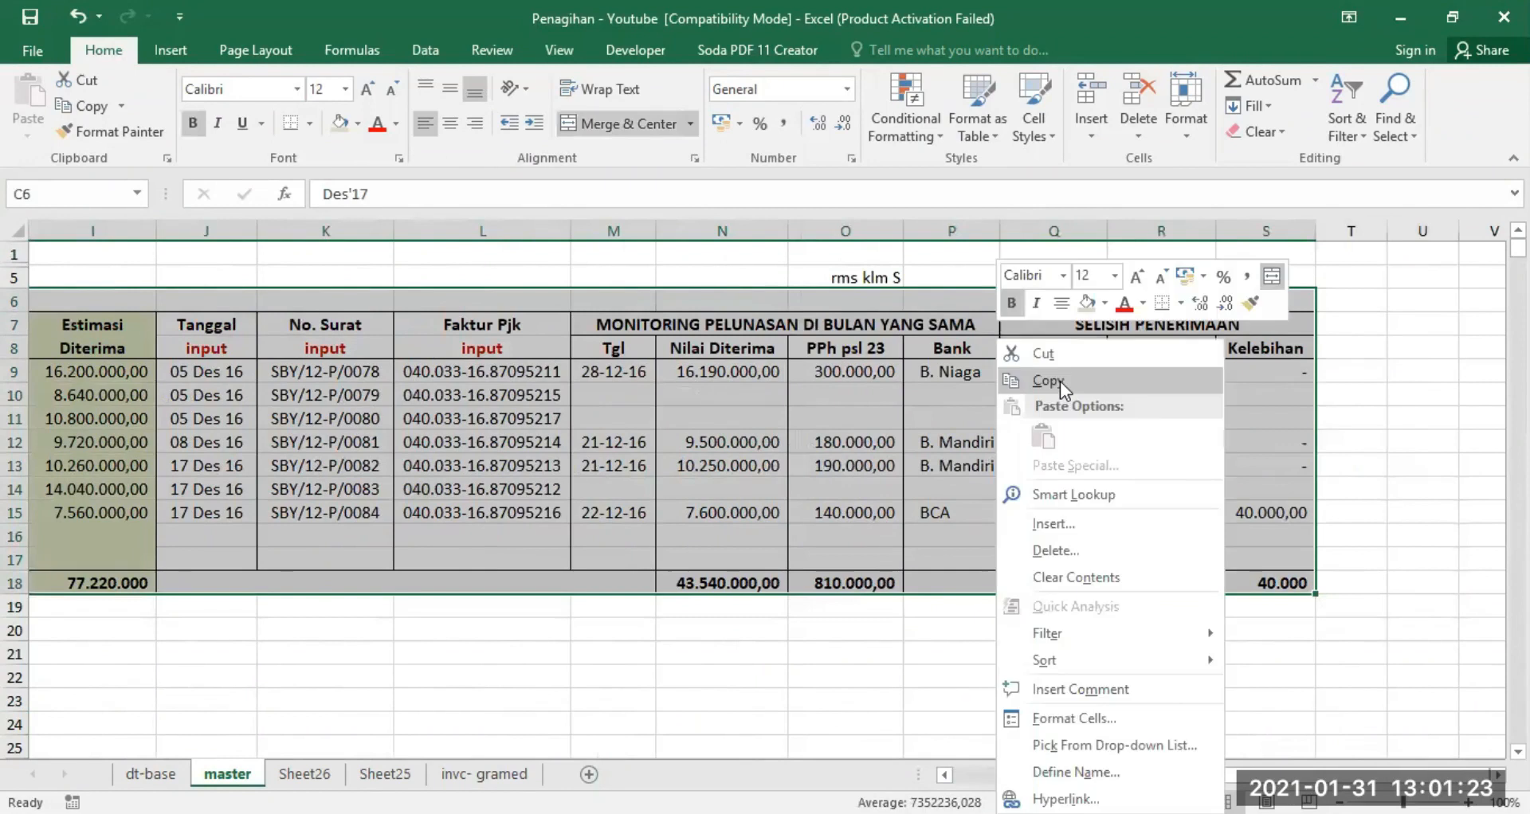
{"action": "left_click", "coordinate": [1036, 381]}
{"action": "left_click", "coordinate": [589, 775]}
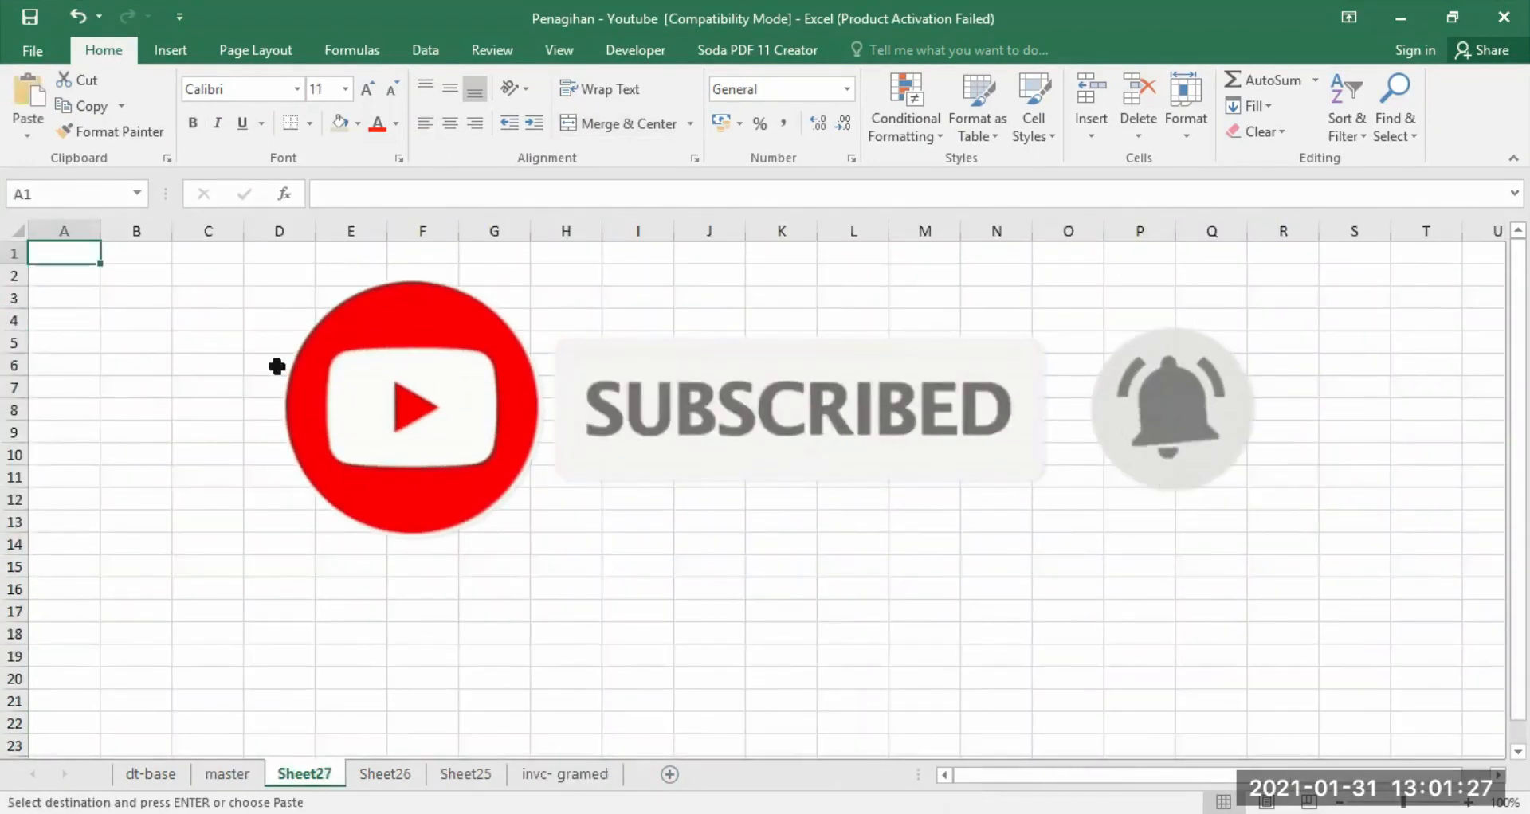
{"action": "left_click", "coordinate": [276, 366]}
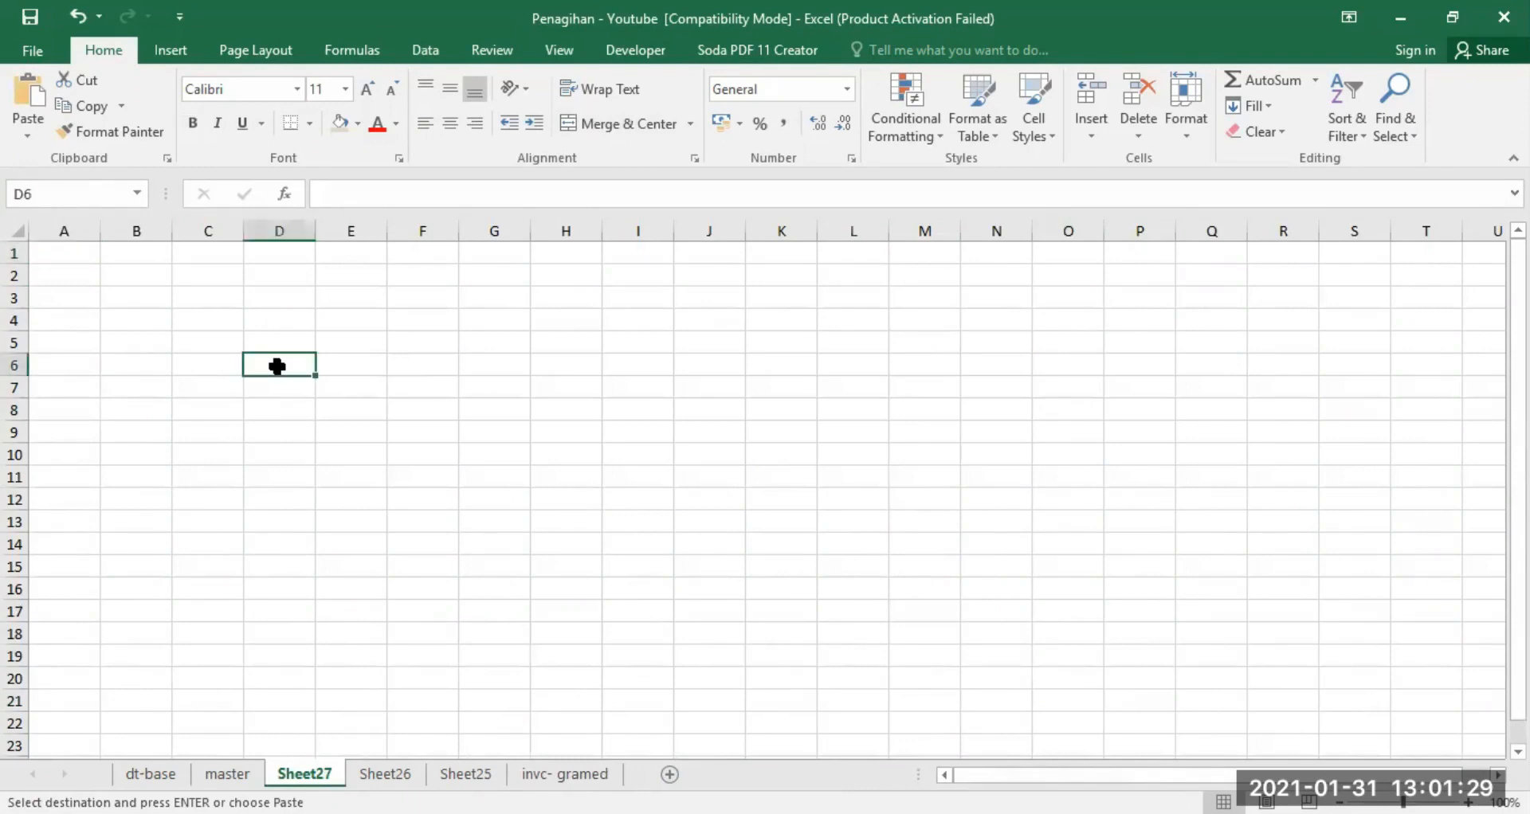
{"action": "key", "text": "Return"}
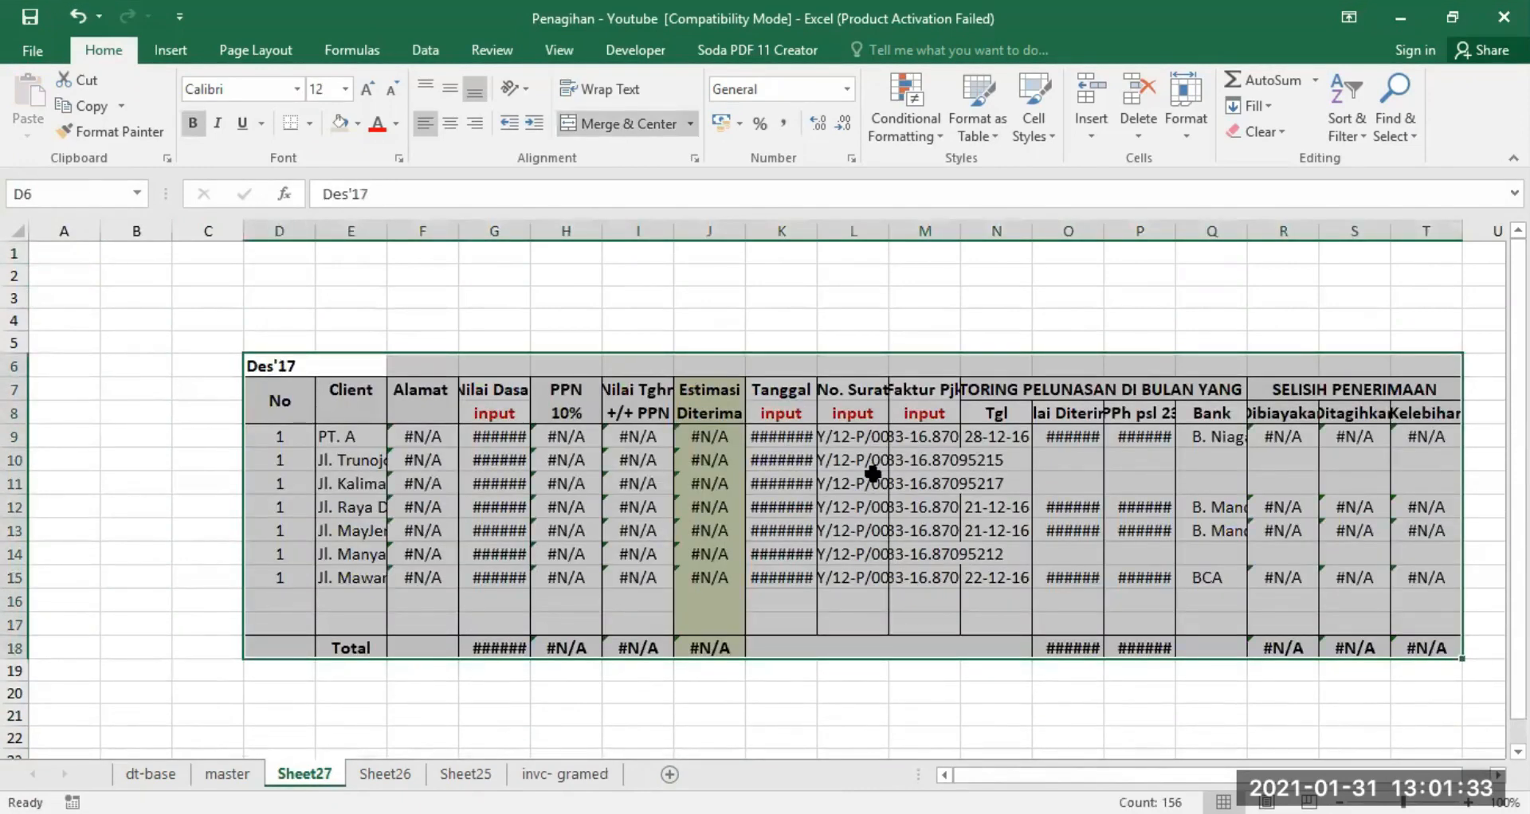
Check the starting cells of the table on the master sheet, the Des'17 heading in C6 and the No header in C7
{"action": "left_click", "coordinate": [225, 774]}
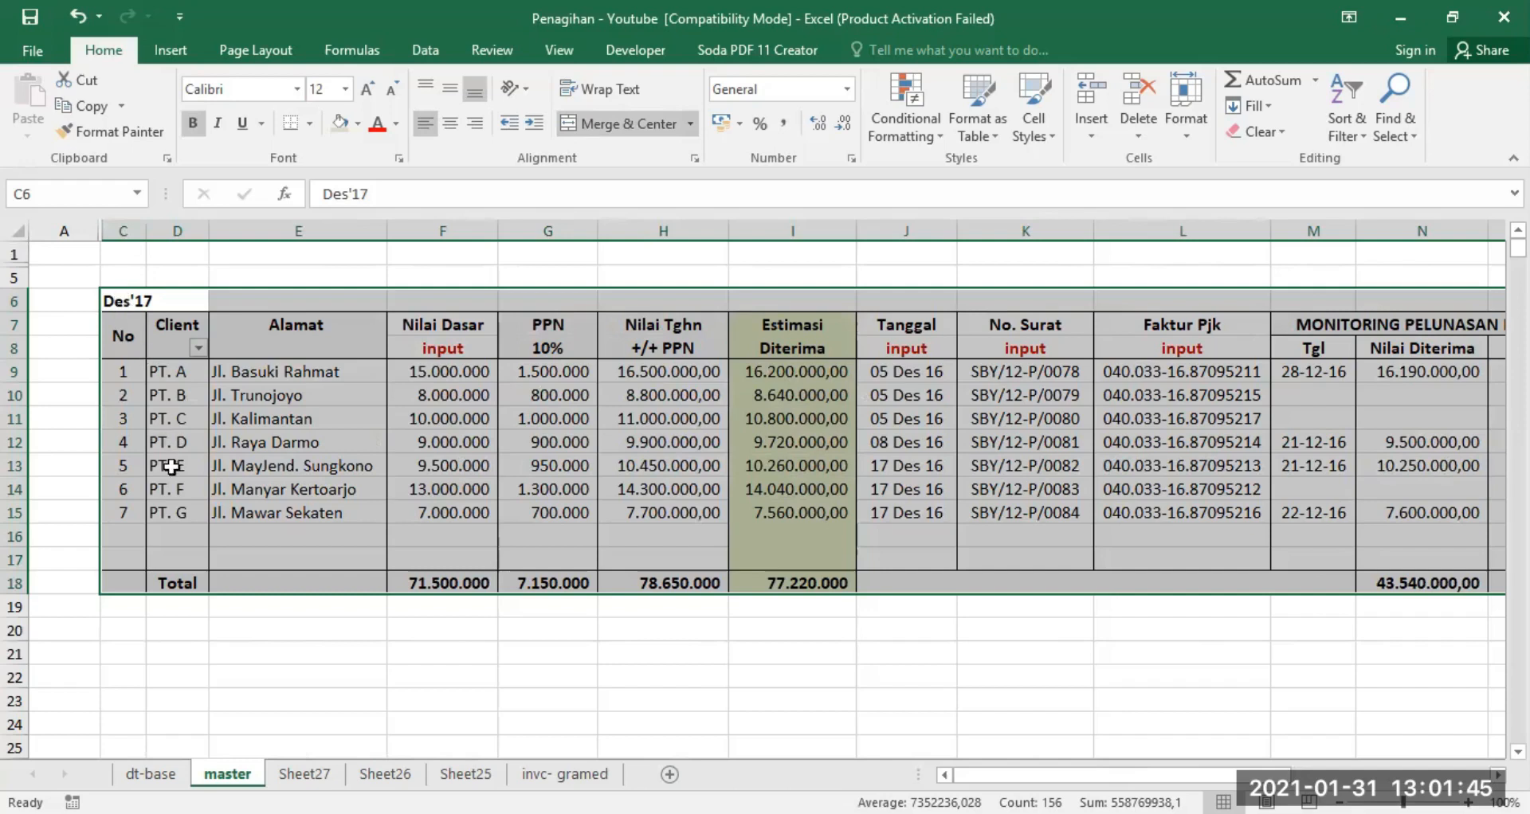
{"action": "left_click", "coordinate": [216, 583]}
{"action": "left_click", "coordinate": [118, 298]}
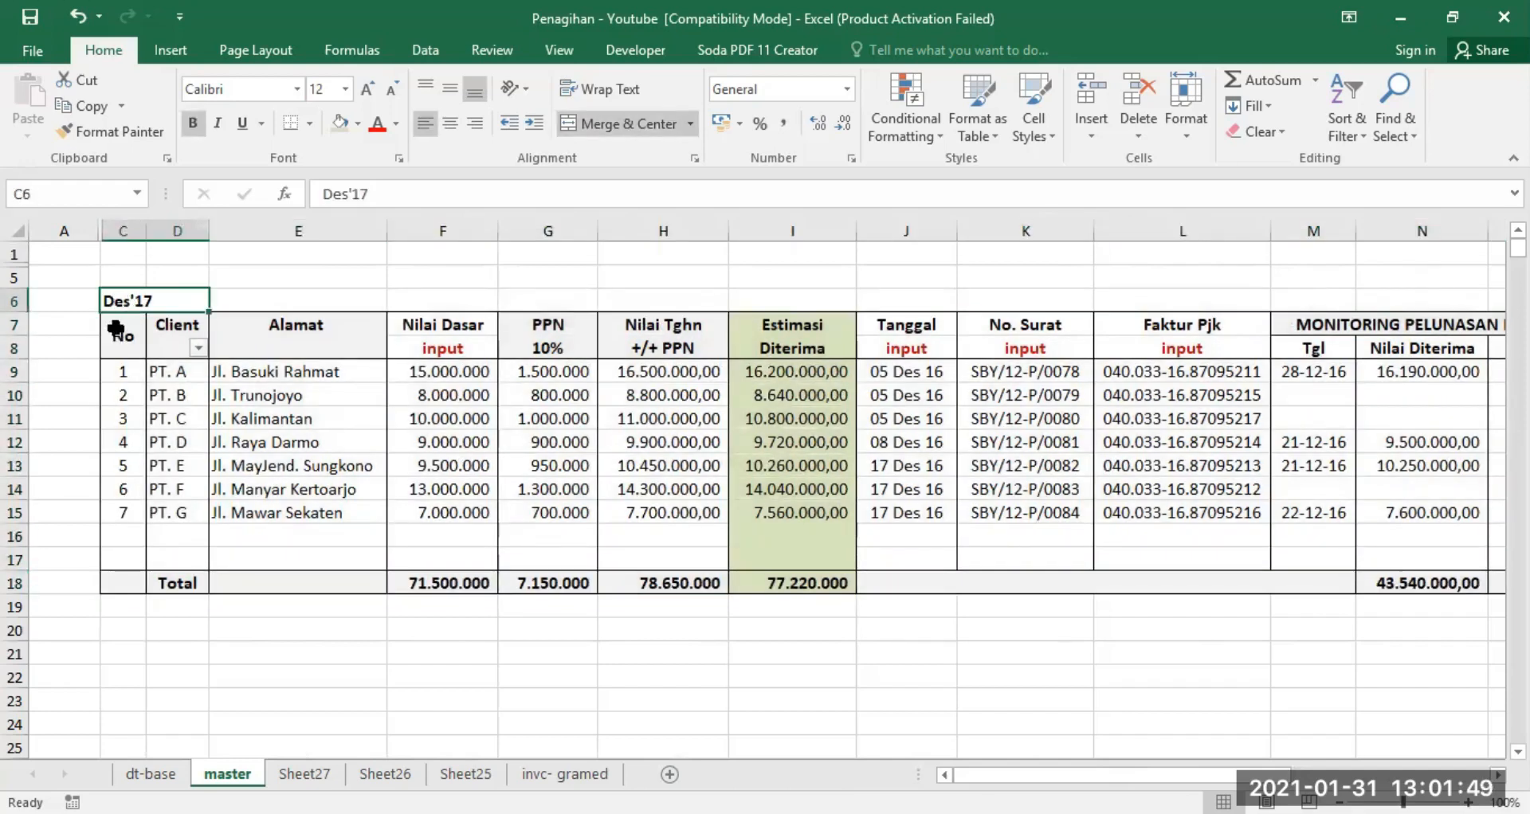
{"action": "left_click", "coordinate": [117, 327]}
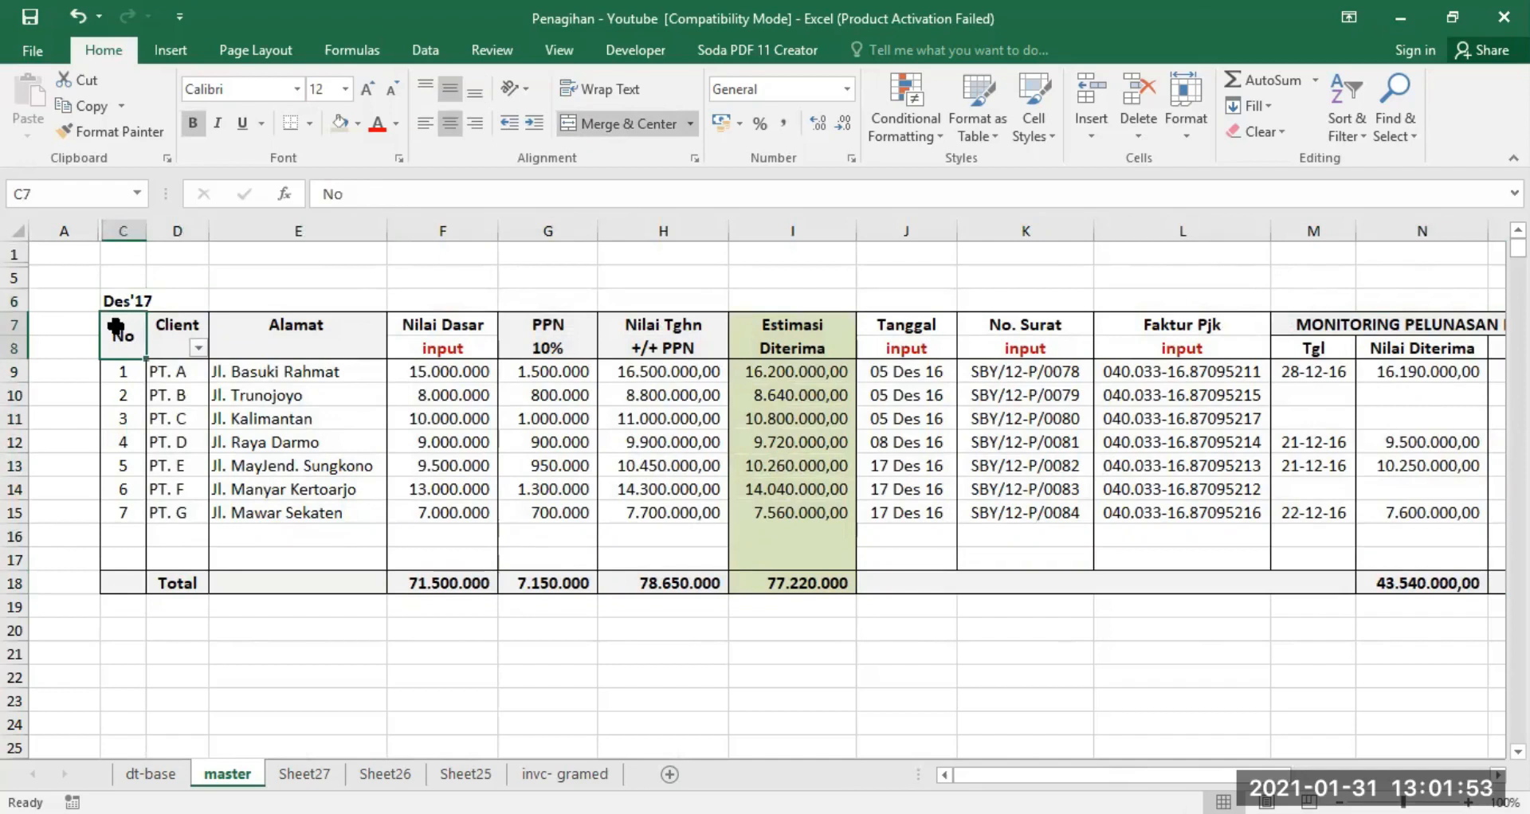
Unhide column B between columns A and C on the master sheet
{"action": "left_click_drag", "start_coordinate": [76, 230], "coordinate": [119, 230]}
{"action": "right_click", "coordinate": [122, 230]}
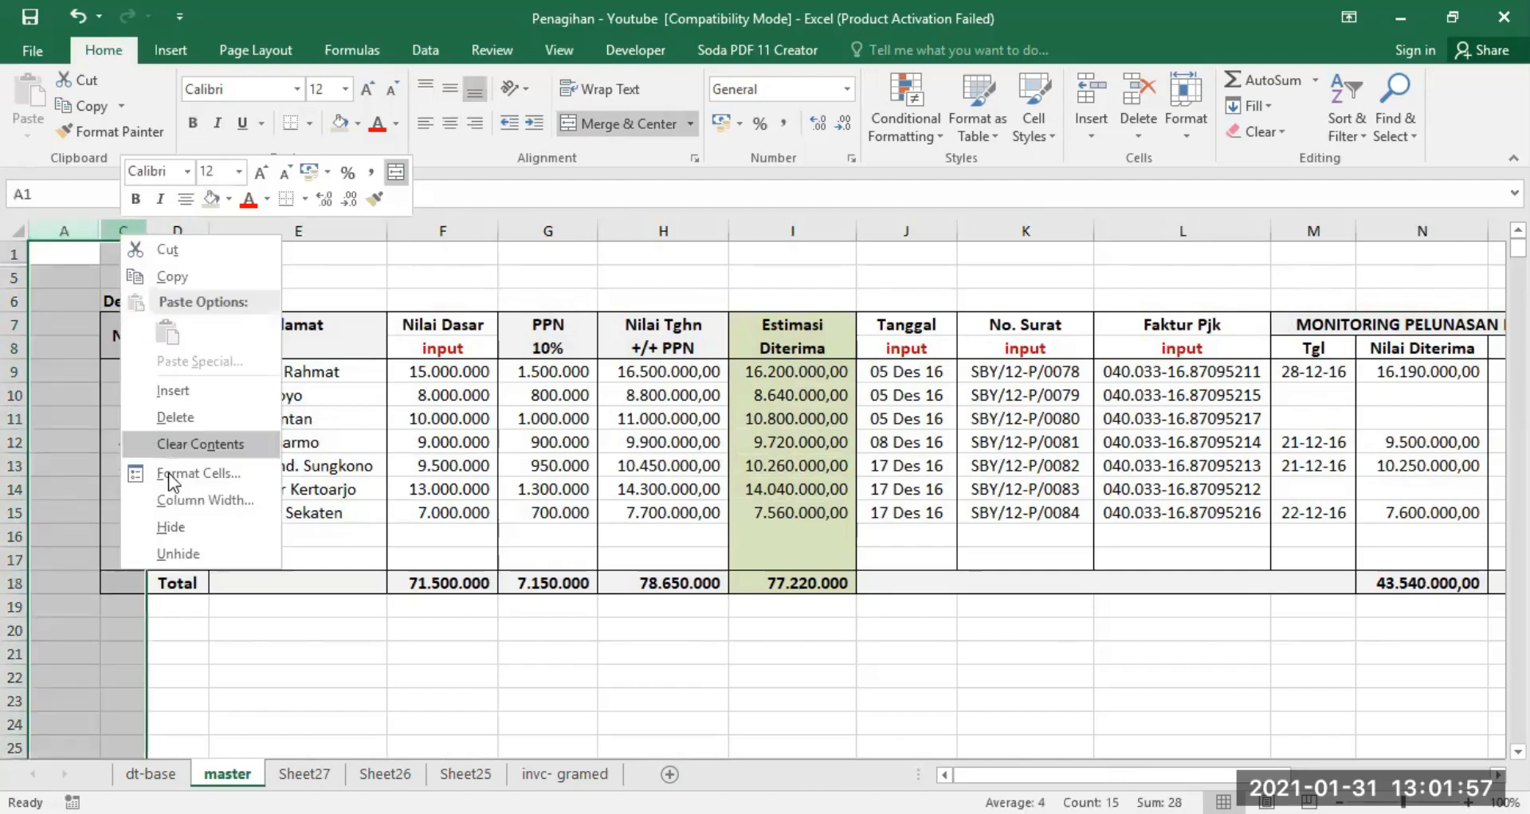
{"action": "left_click", "coordinate": [173, 527]}
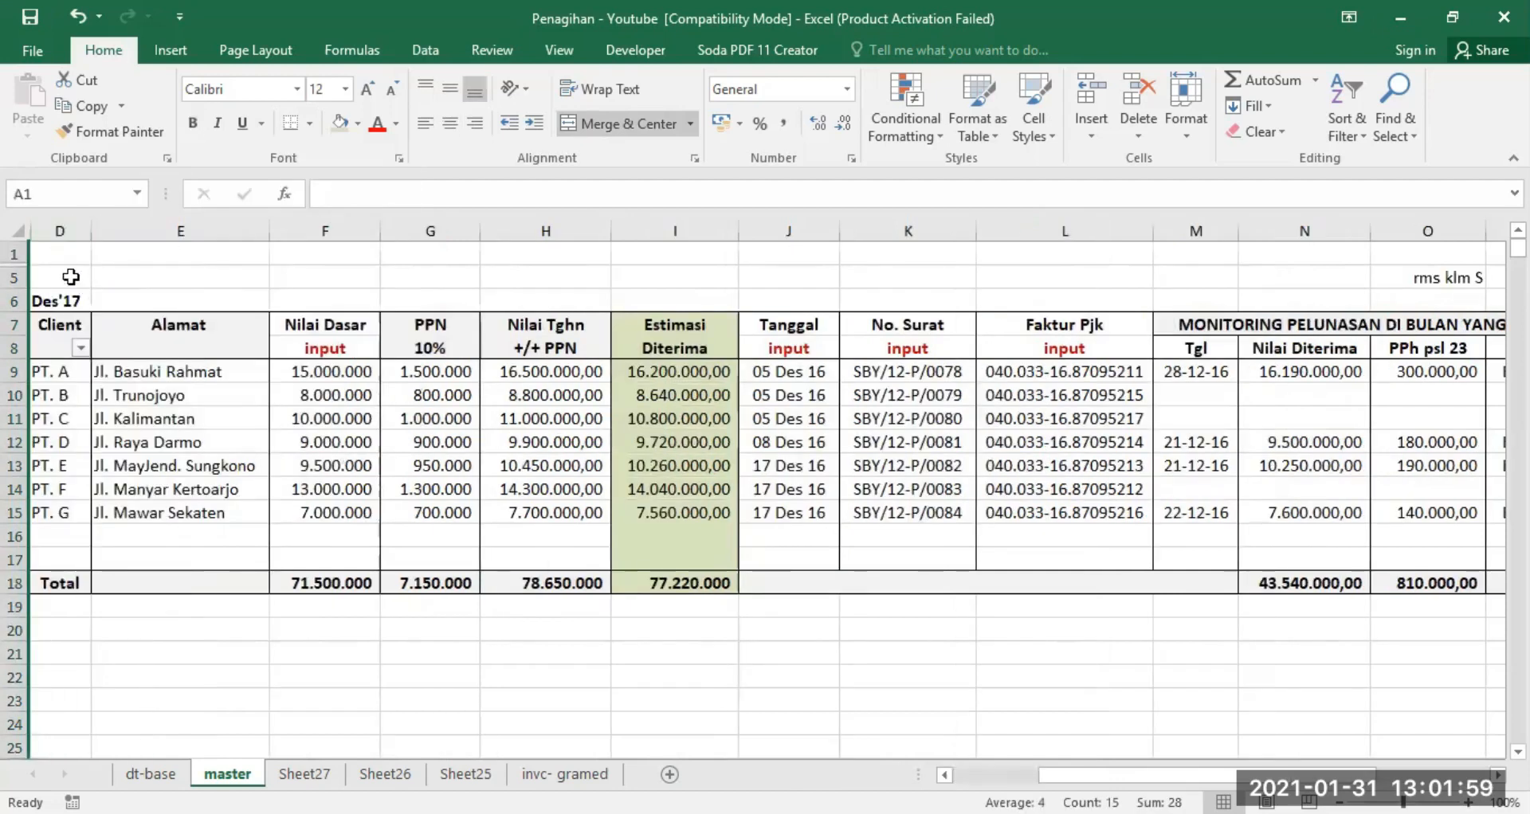
{"action": "left_click", "coordinate": [81, 12]}
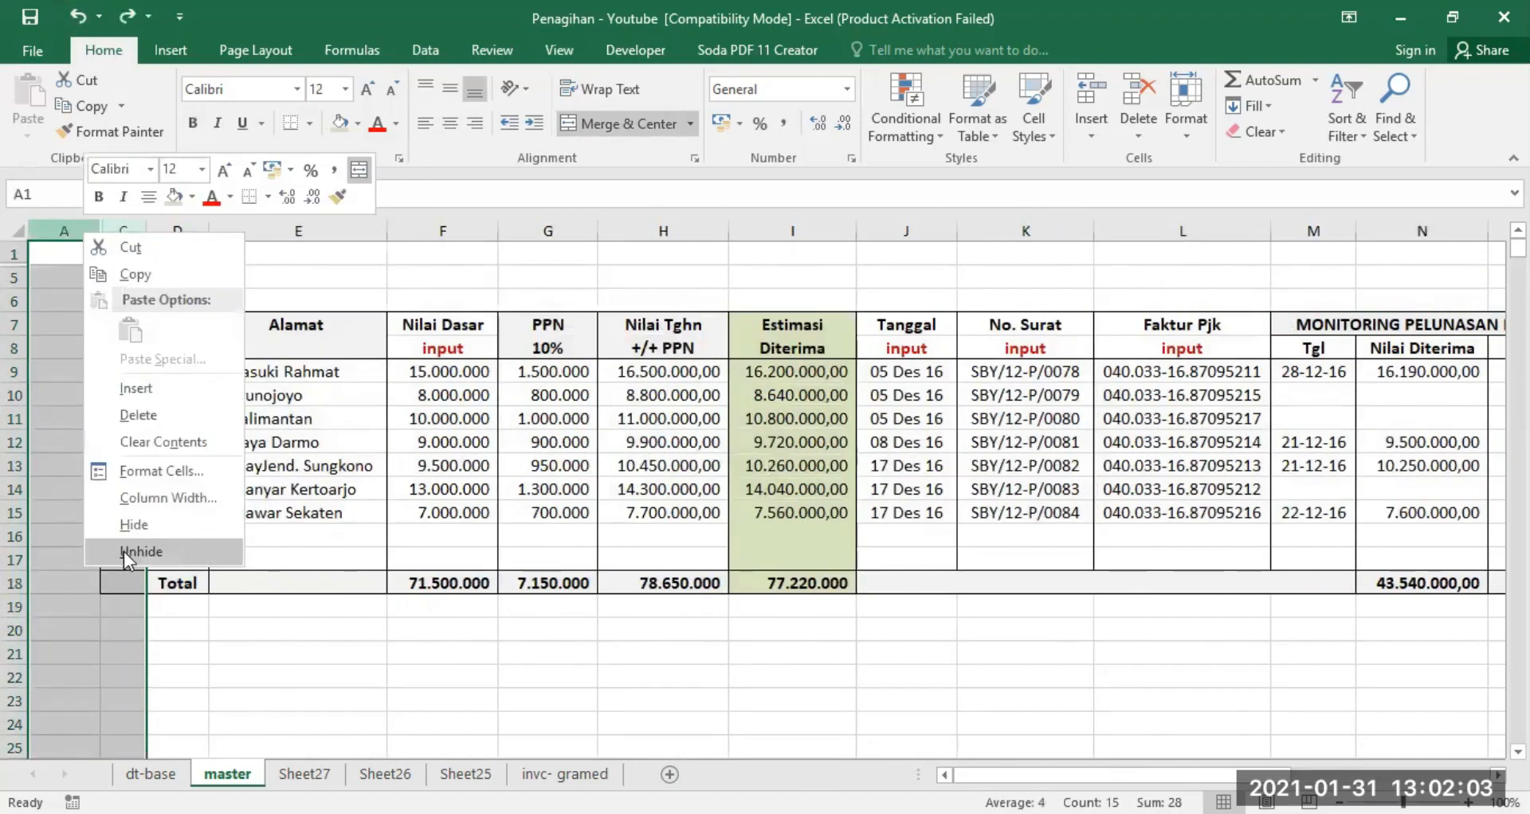
{"action": "left_click", "coordinate": [123, 552]}
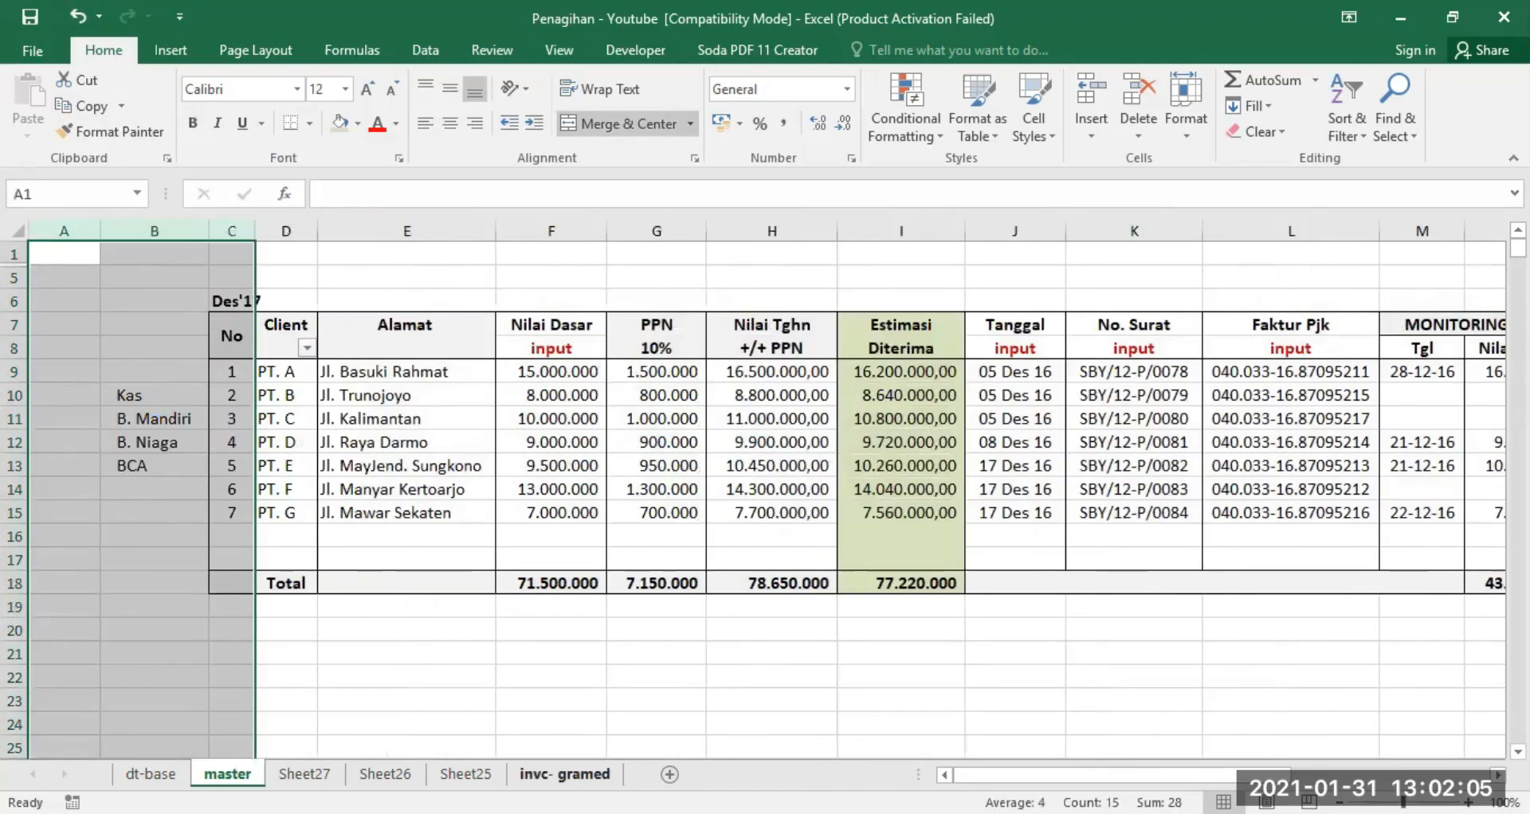
Examine the pasted table on Sheet25 across to its Kelebihan column
{"action": "left_click", "coordinate": [564, 774]}
{"action": "left_click", "coordinate": [465, 774]}
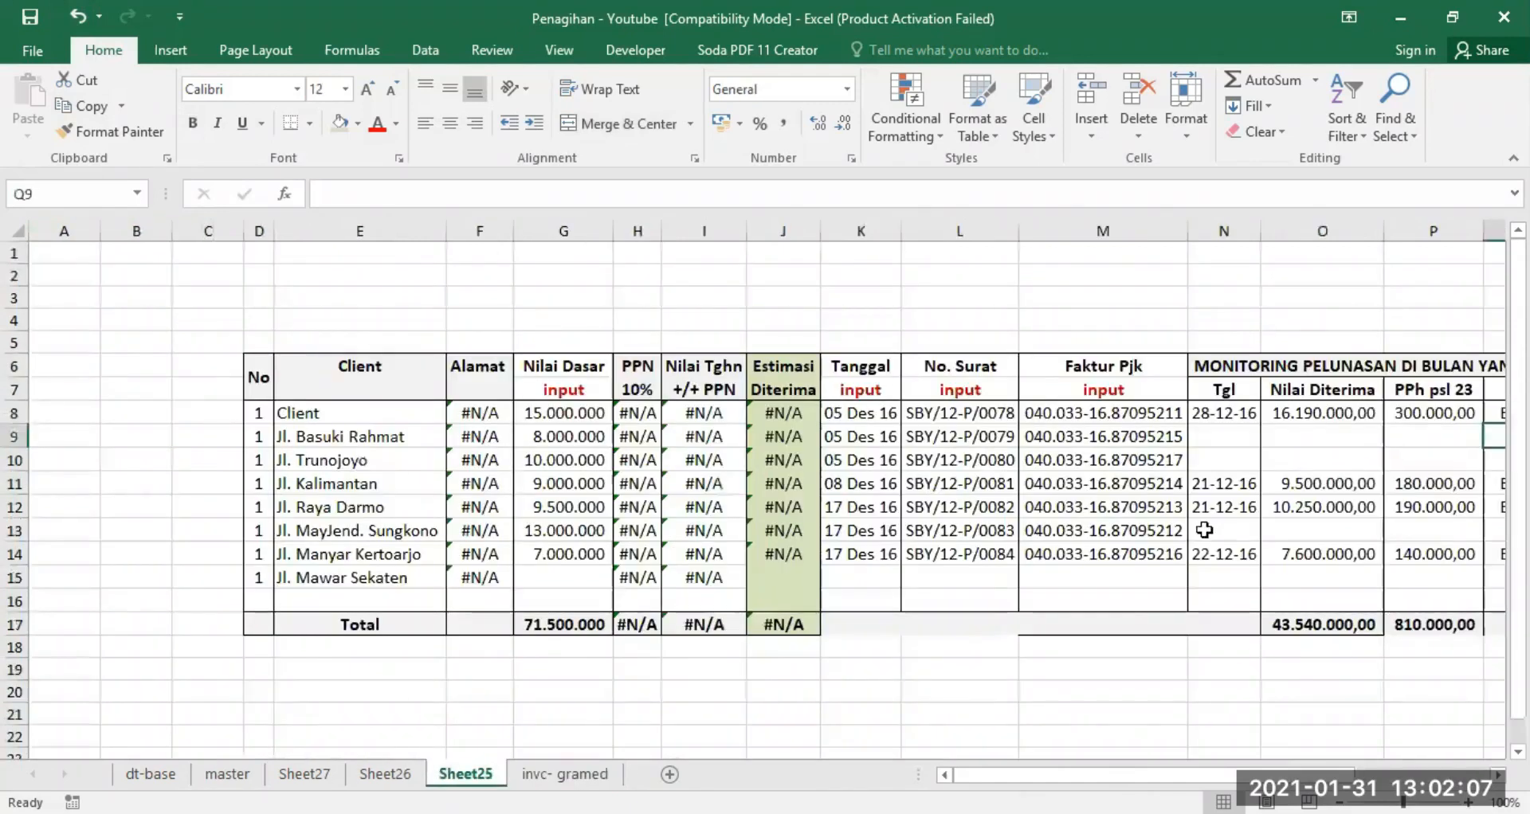
{"action": "scroll", "coordinate": [443, 599], "scroll_direction": "right", "scroll_amount": 3}
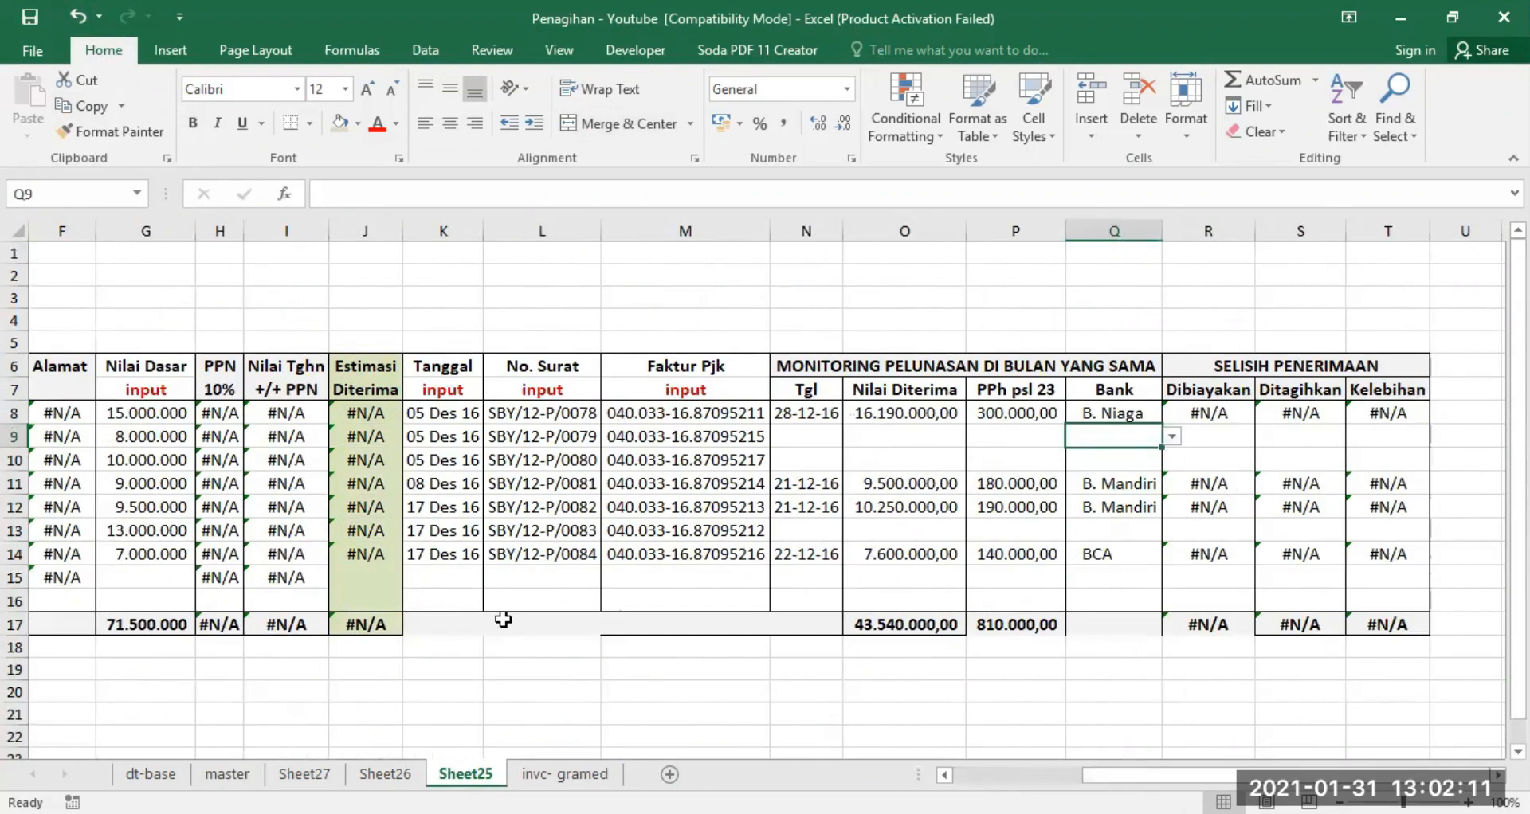
Delete the trial worksheets Sheet27, Sheet26 and Sheet25
{"action": "left_click", "coordinate": [294, 777]}
{"action": "right_click", "coordinate": [301, 774]}
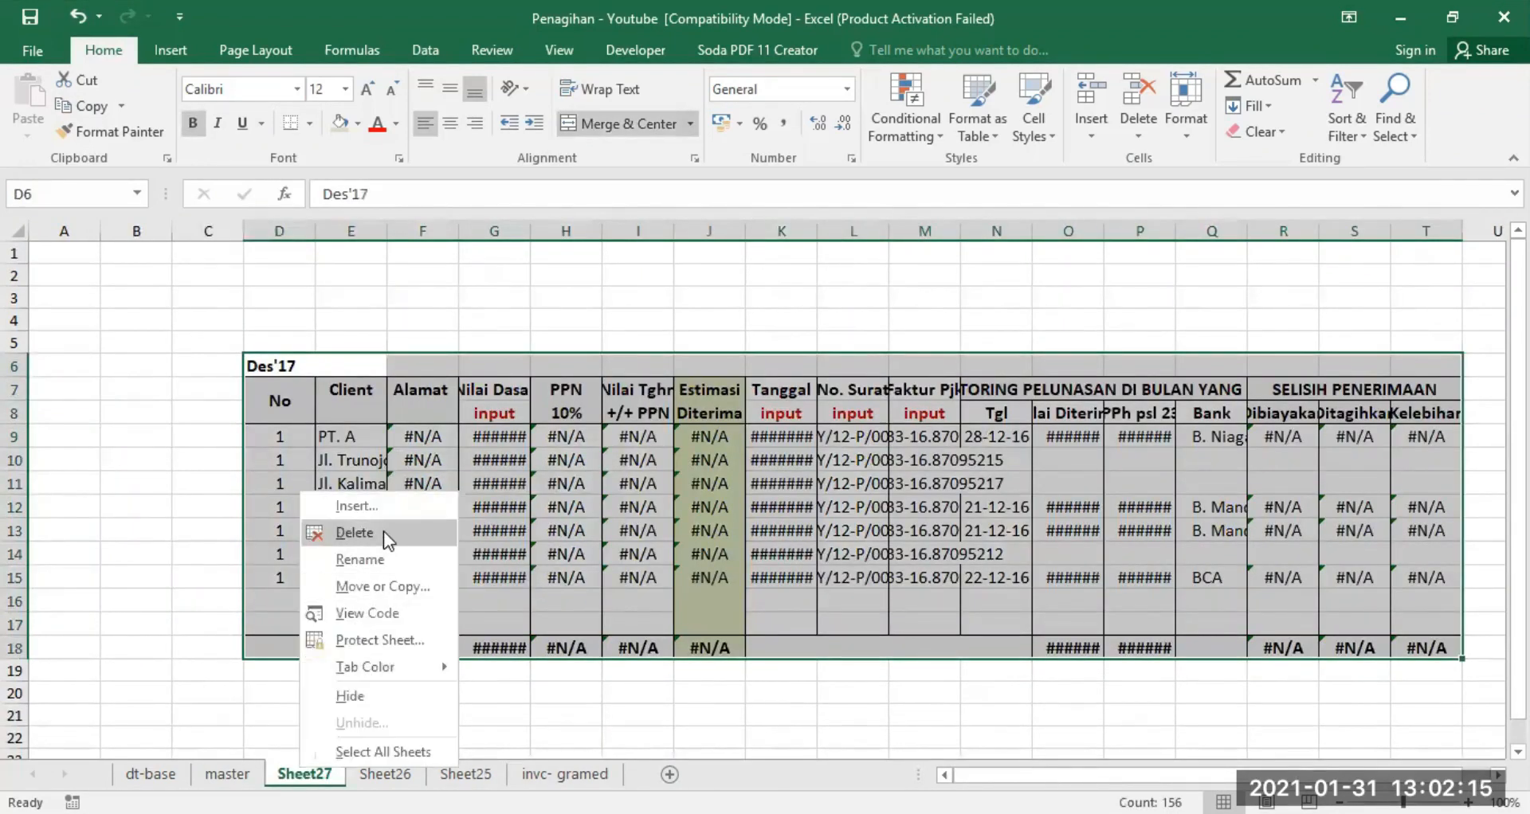
{"action": "left_click", "coordinate": [711, 479]}
{"action": "right_click", "coordinate": [303, 774]}
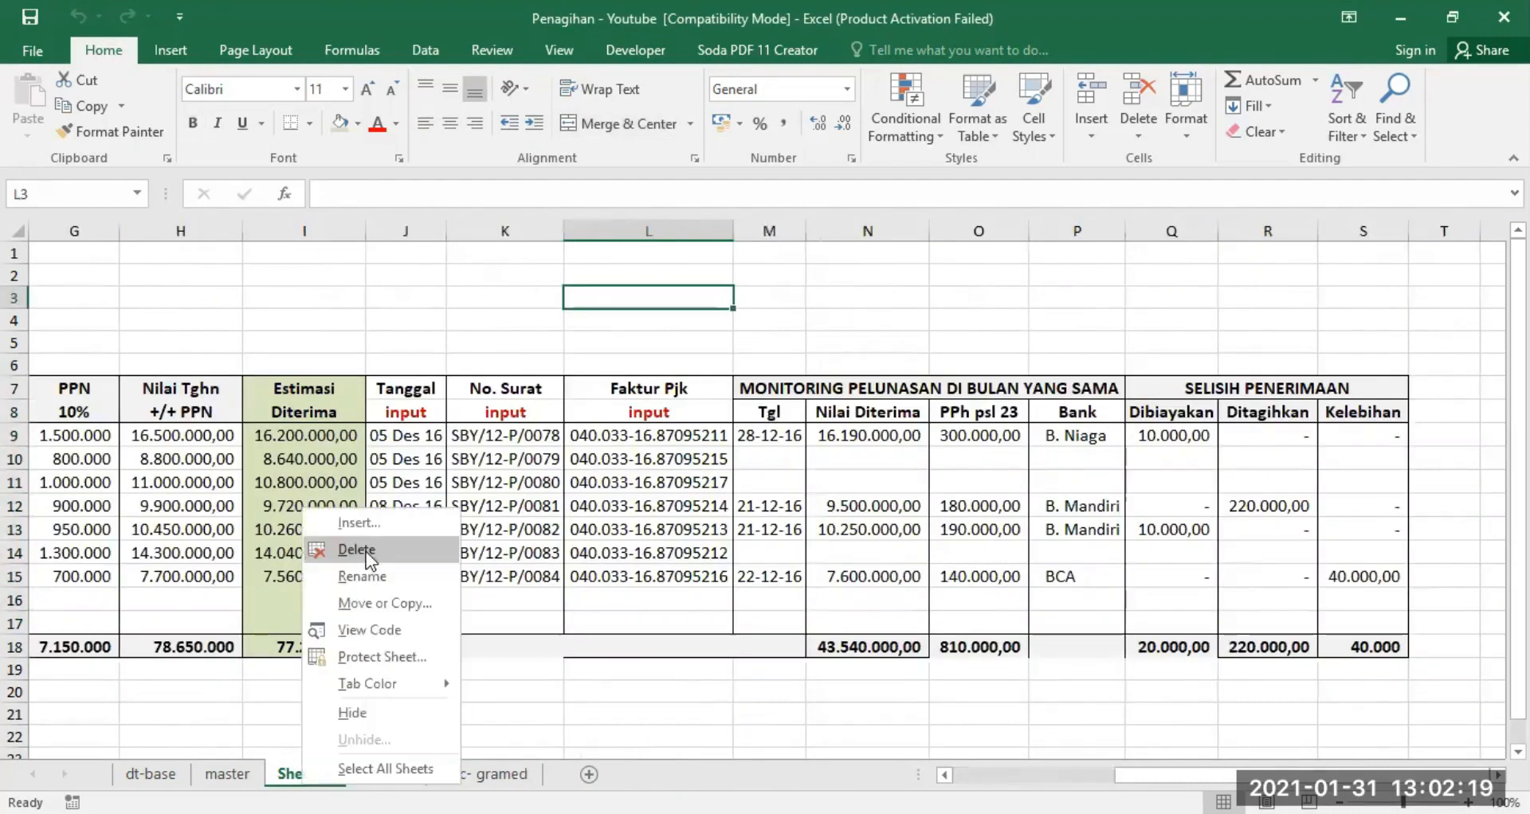
{"action": "left_click", "coordinate": [367, 552]}
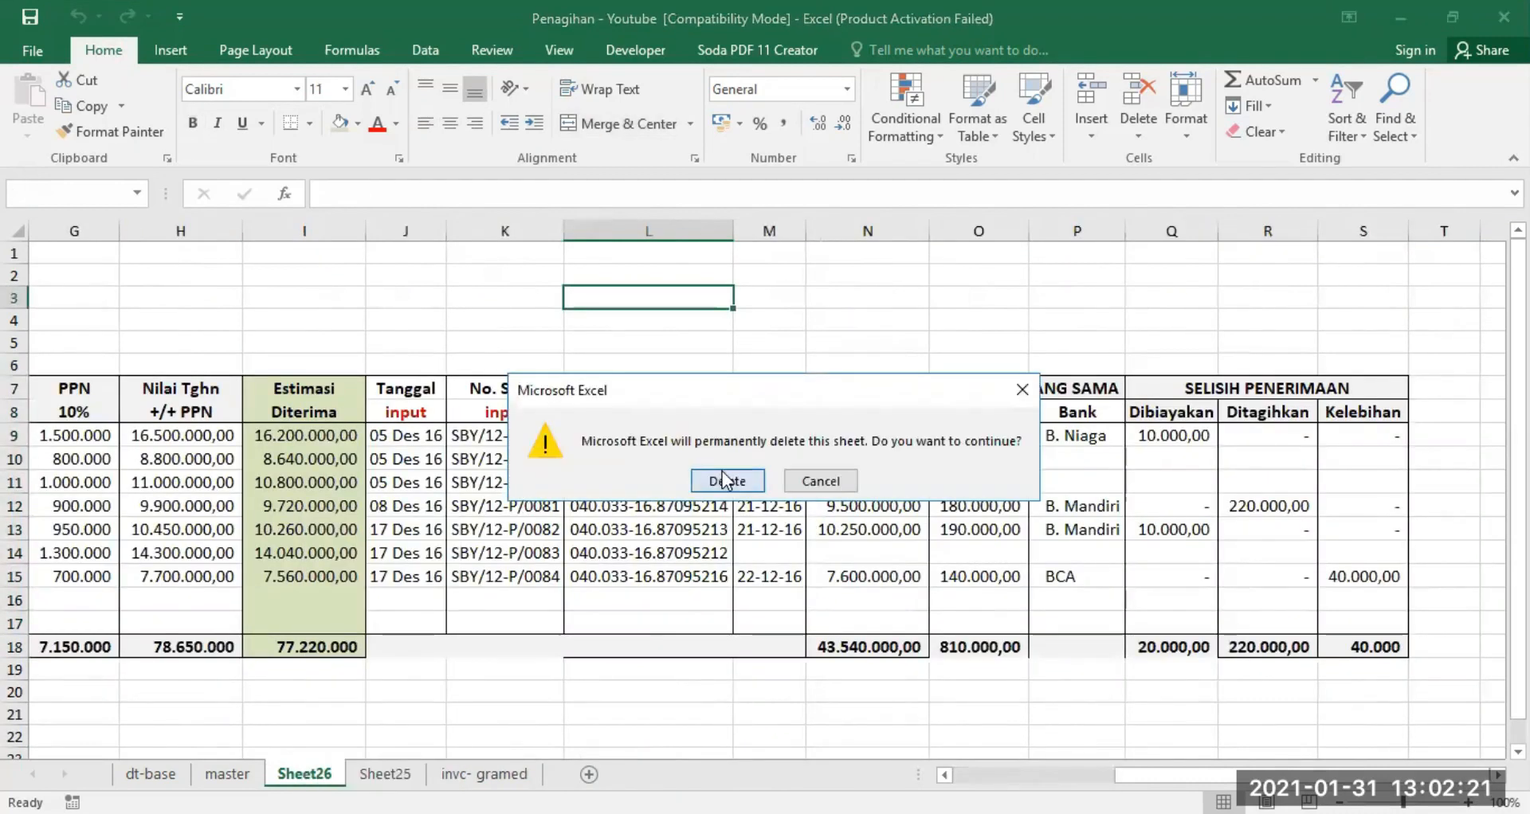
{"action": "key", "text": "Return"}
{"action": "right_click", "coordinate": [303, 775]}
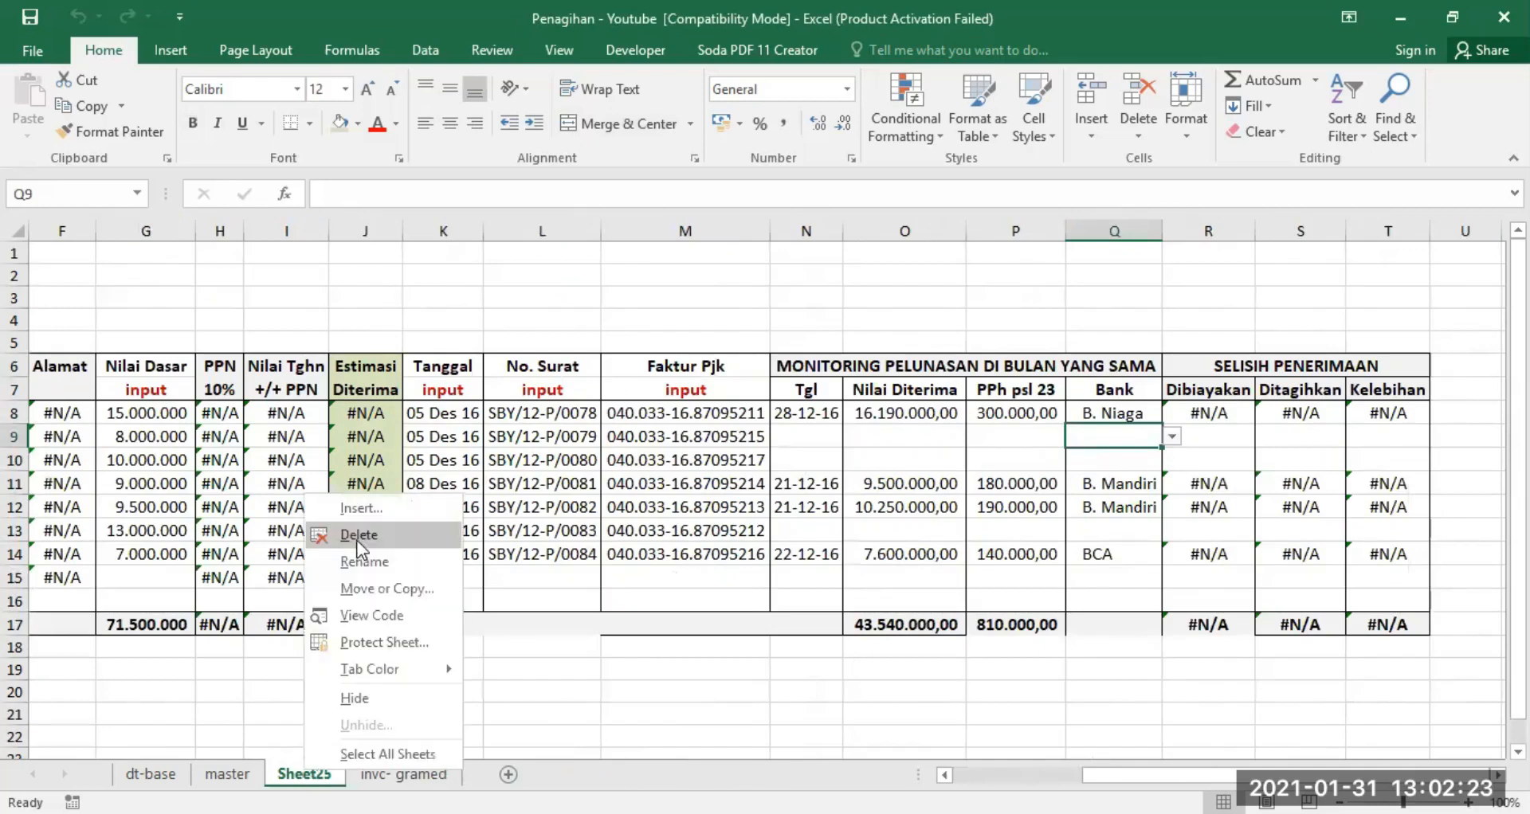
{"action": "left_click", "coordinate": [377, 551]}
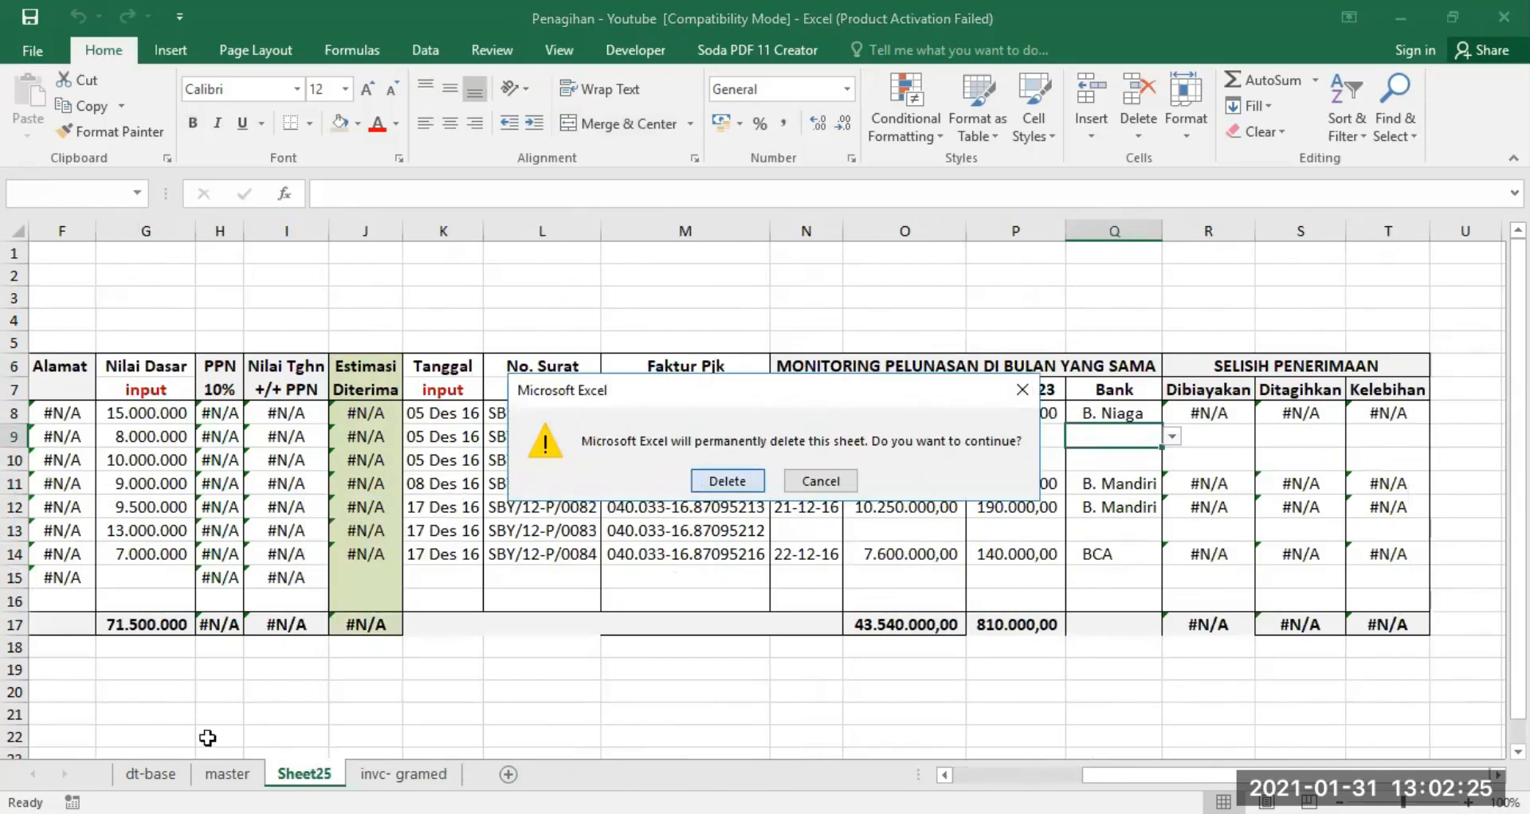
{"action": "left_click", "coordinate": [693, 480]}
Copy the table C7:S18 from the master sheet and paste it at C7 of a new worksheet
{"action": "left_click", "coordinate": [226, 774]}
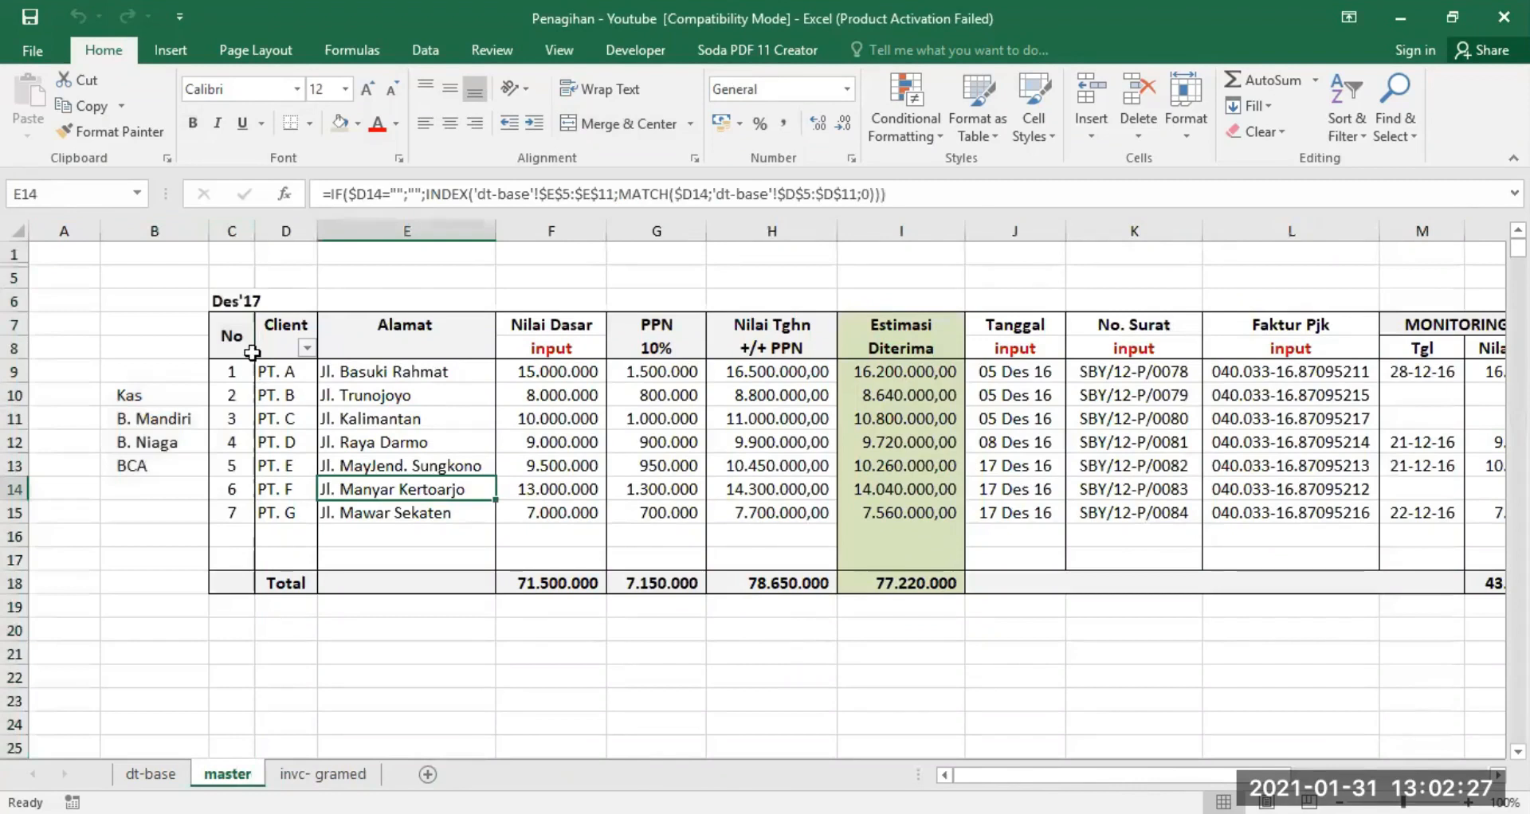
{"action": "left_click", "coordinate": [231, 327]}
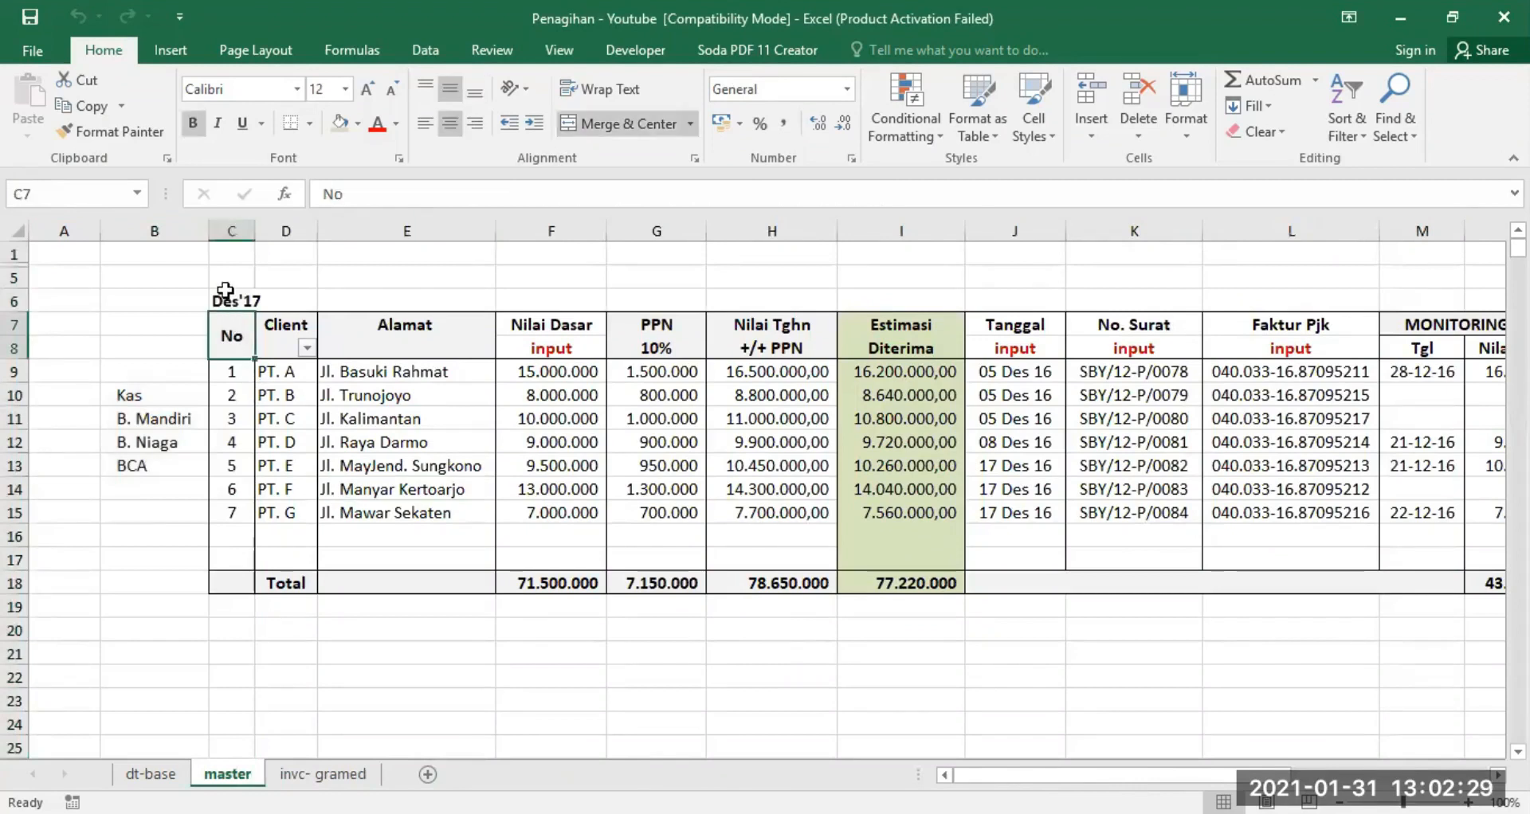
{"action": "left_click", "coordinate": [224, 293]}
{"action": "left_click", "coordinate": [231, 328]}
{"action": "left_click_drag", "start_coordinate": [231, 328], "coordinate": [1073, 588]}
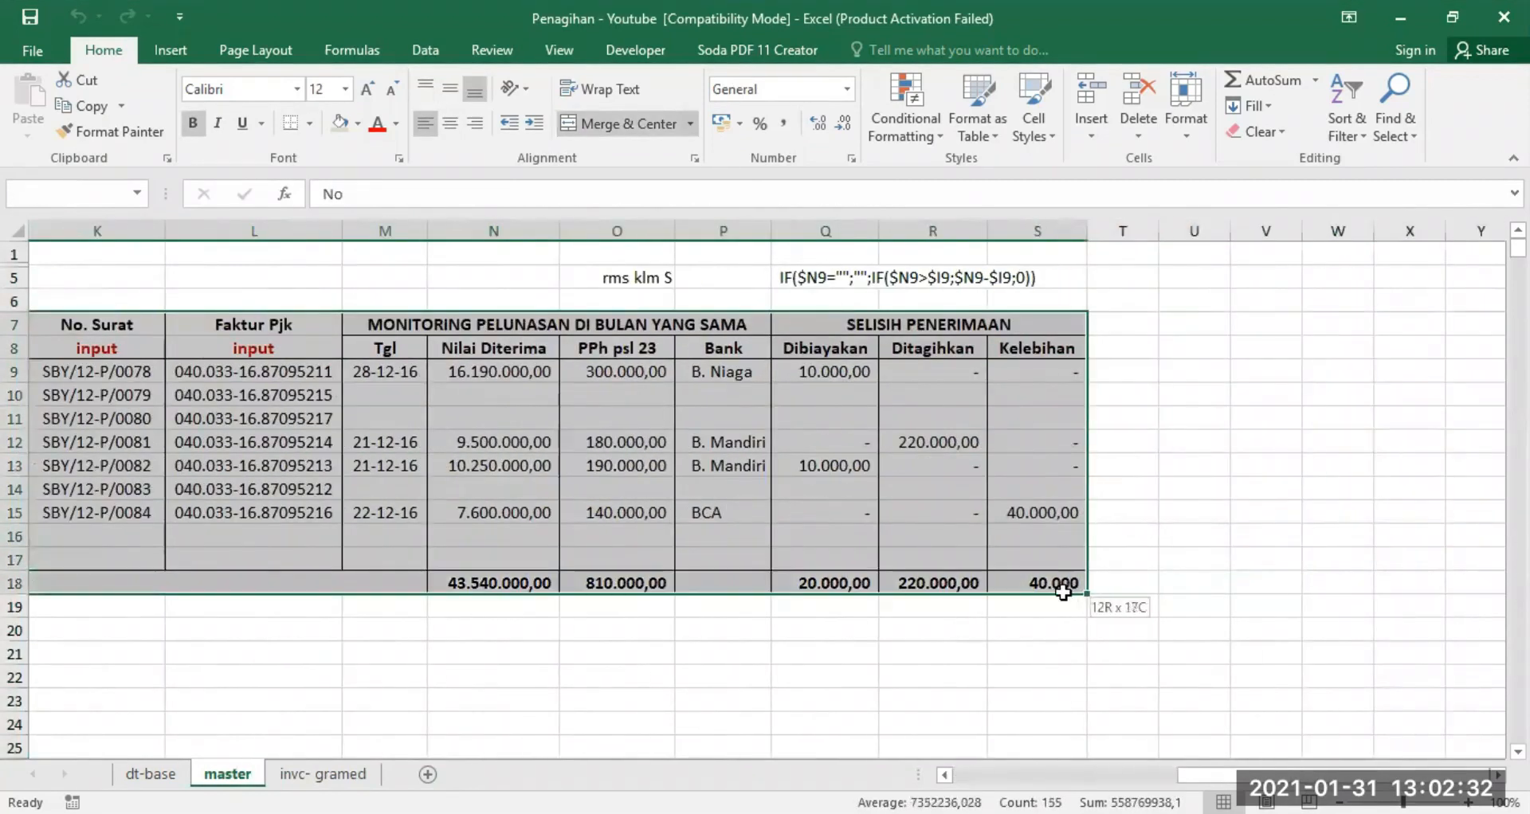
{"action": "right_click", "coordinate": [913, 507]}
{"action": "left_click", "coordinate": [988, 59]}
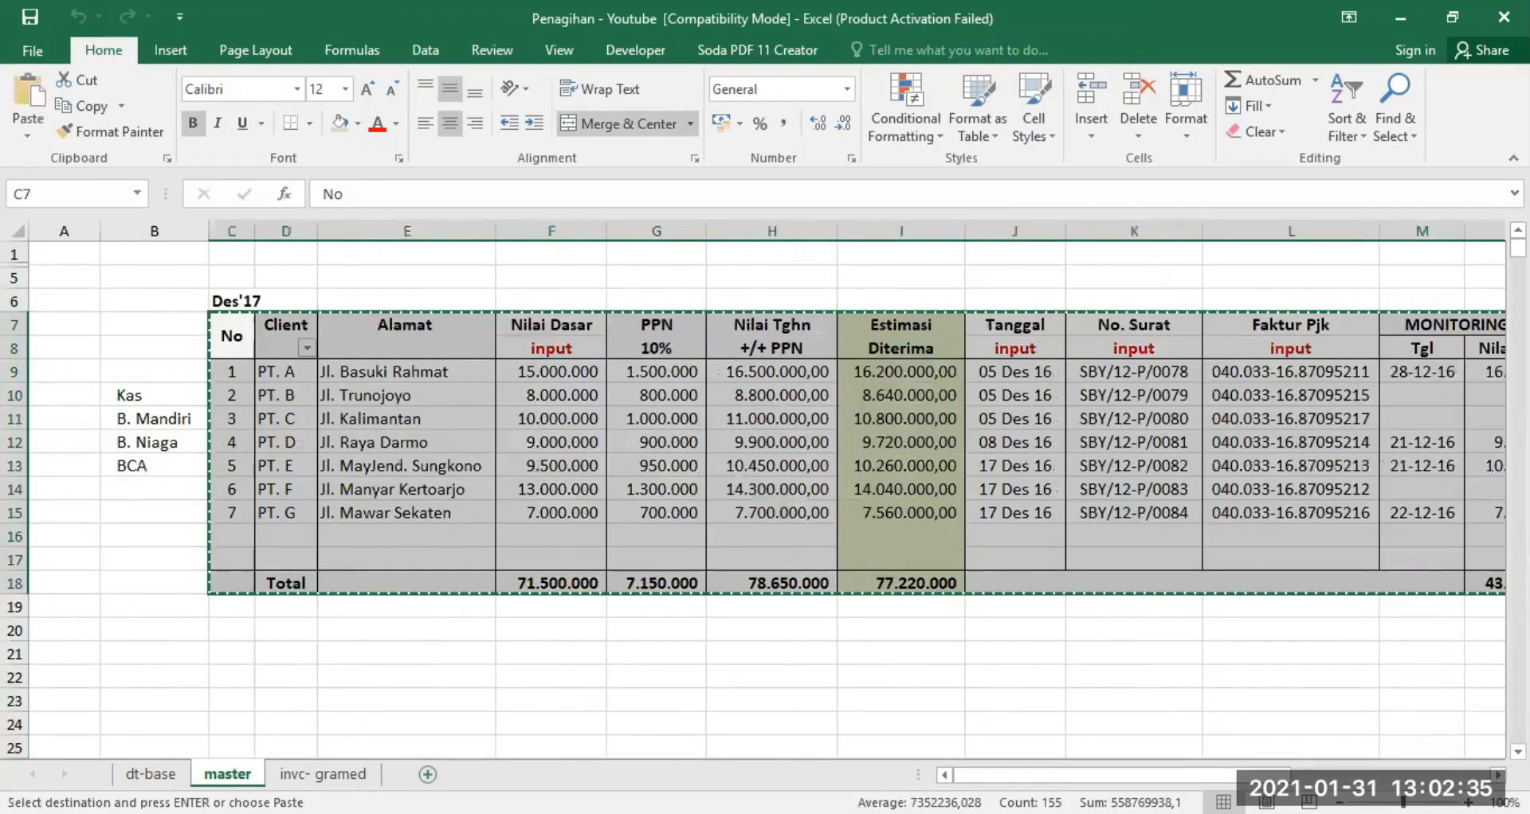
{"action": "left_click", "coordinate": [427, 774]}
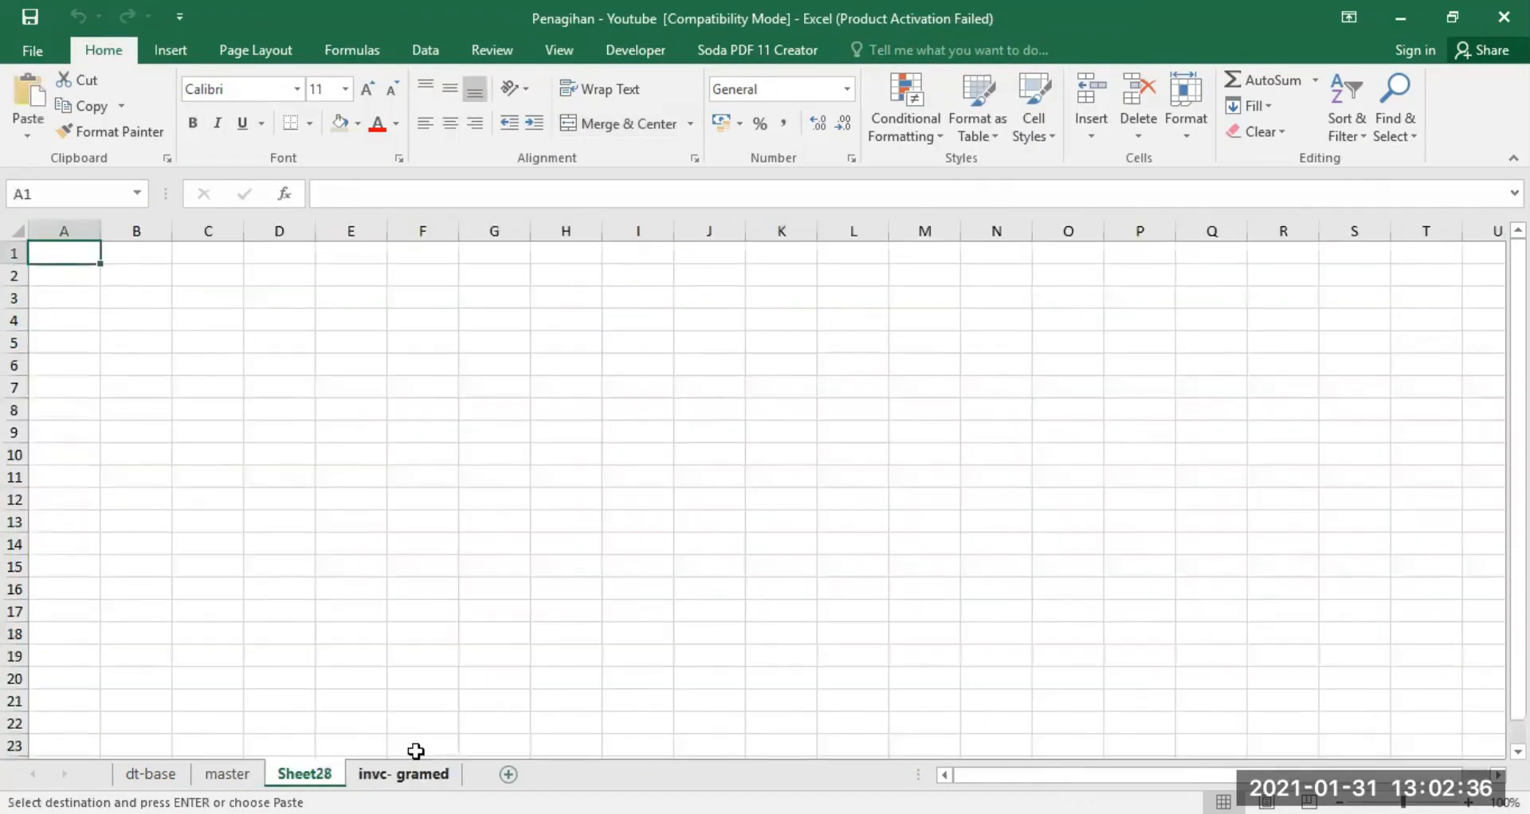
{"action": "left_click", "coordinate": [201, 387]}
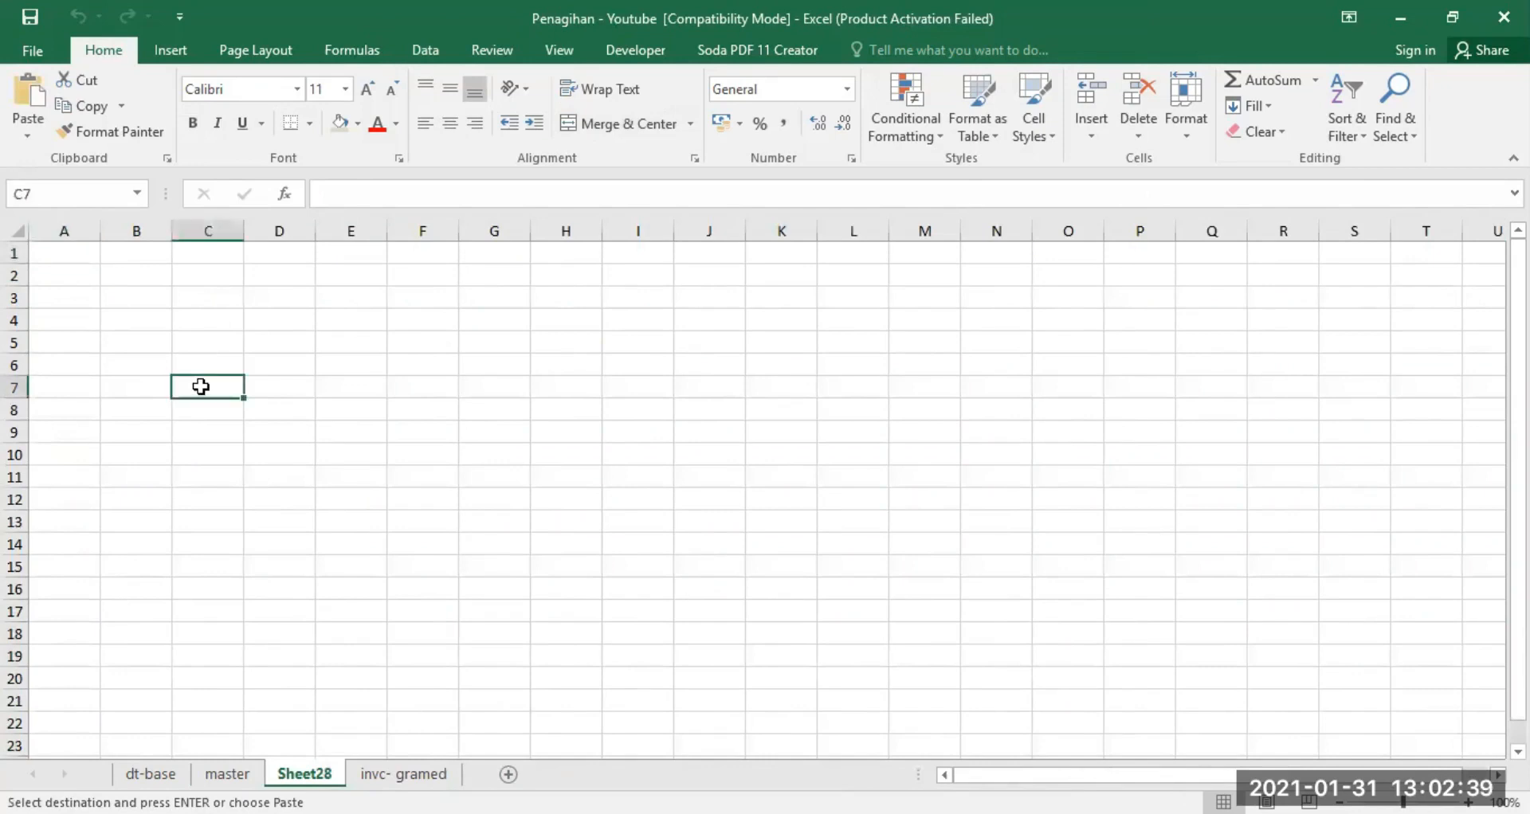
{"action": "key", "text": "Return"}
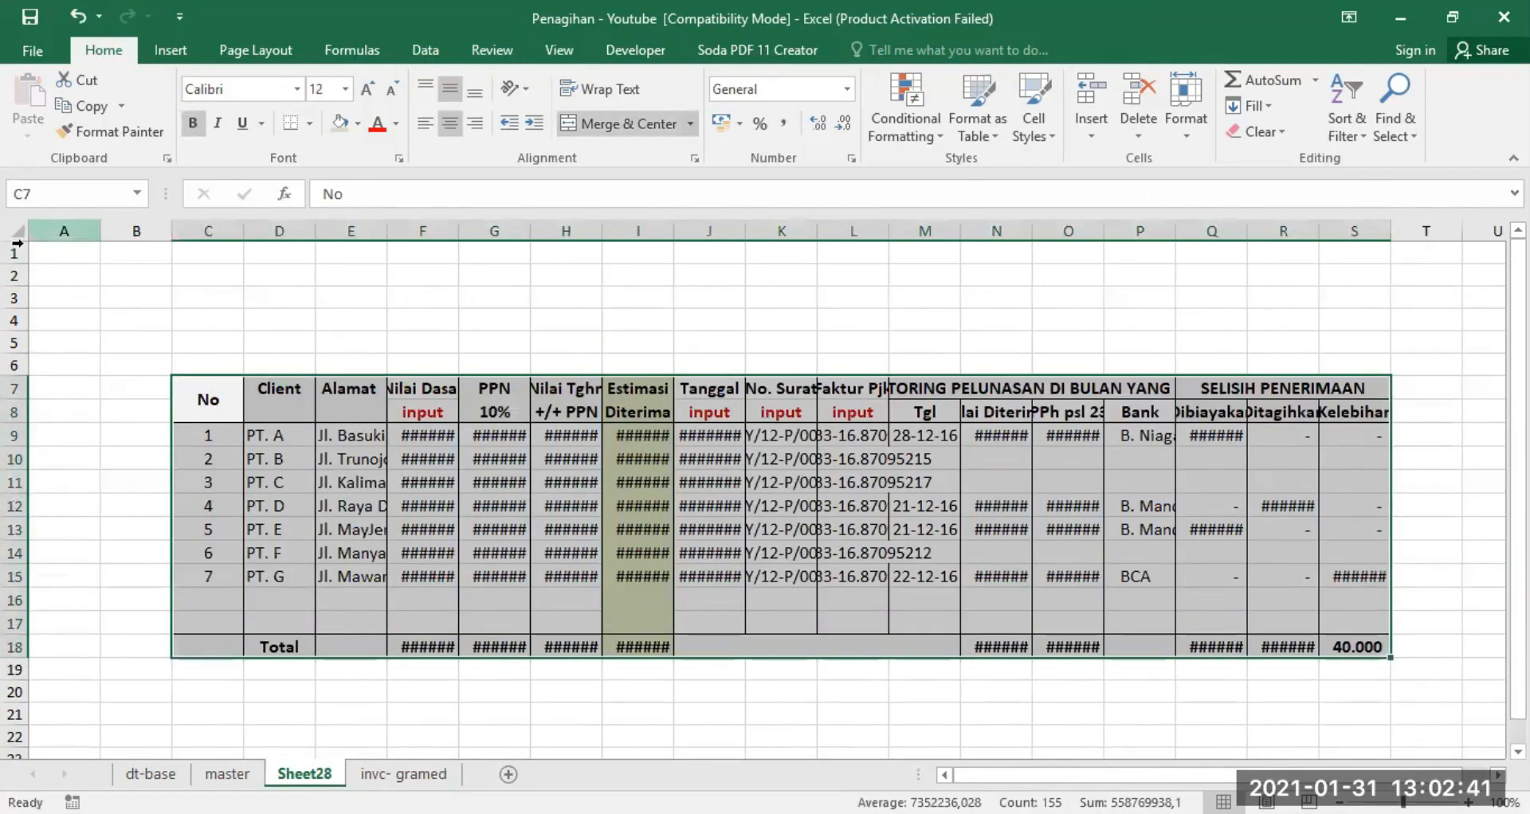
Autofit the width of all columns on Sheet28
{"action": "double_click", "coordinate": [526, 229]}
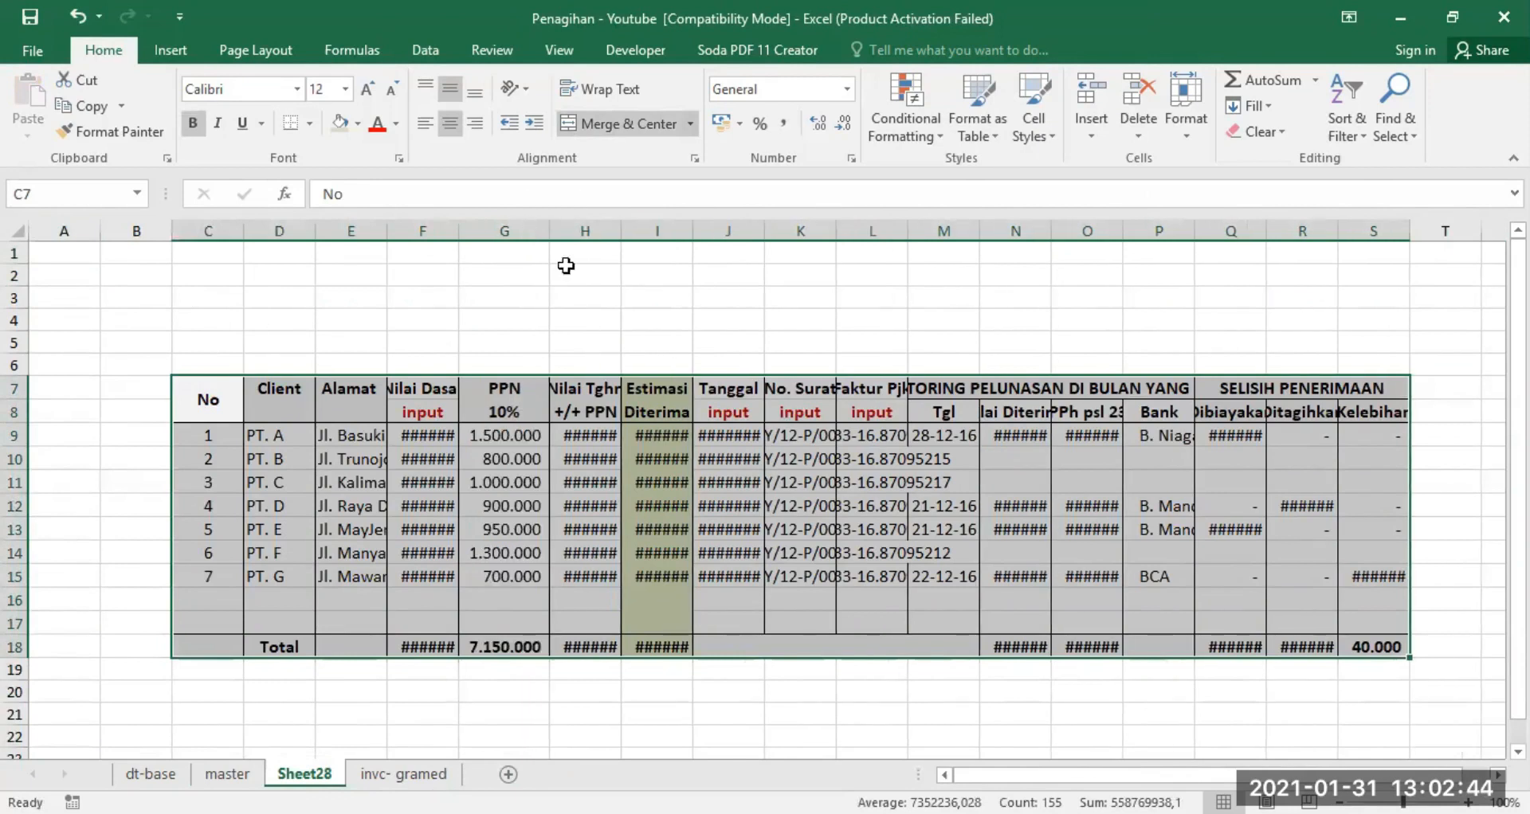
{"action": "left_click", "coordinate": [16, 232]}
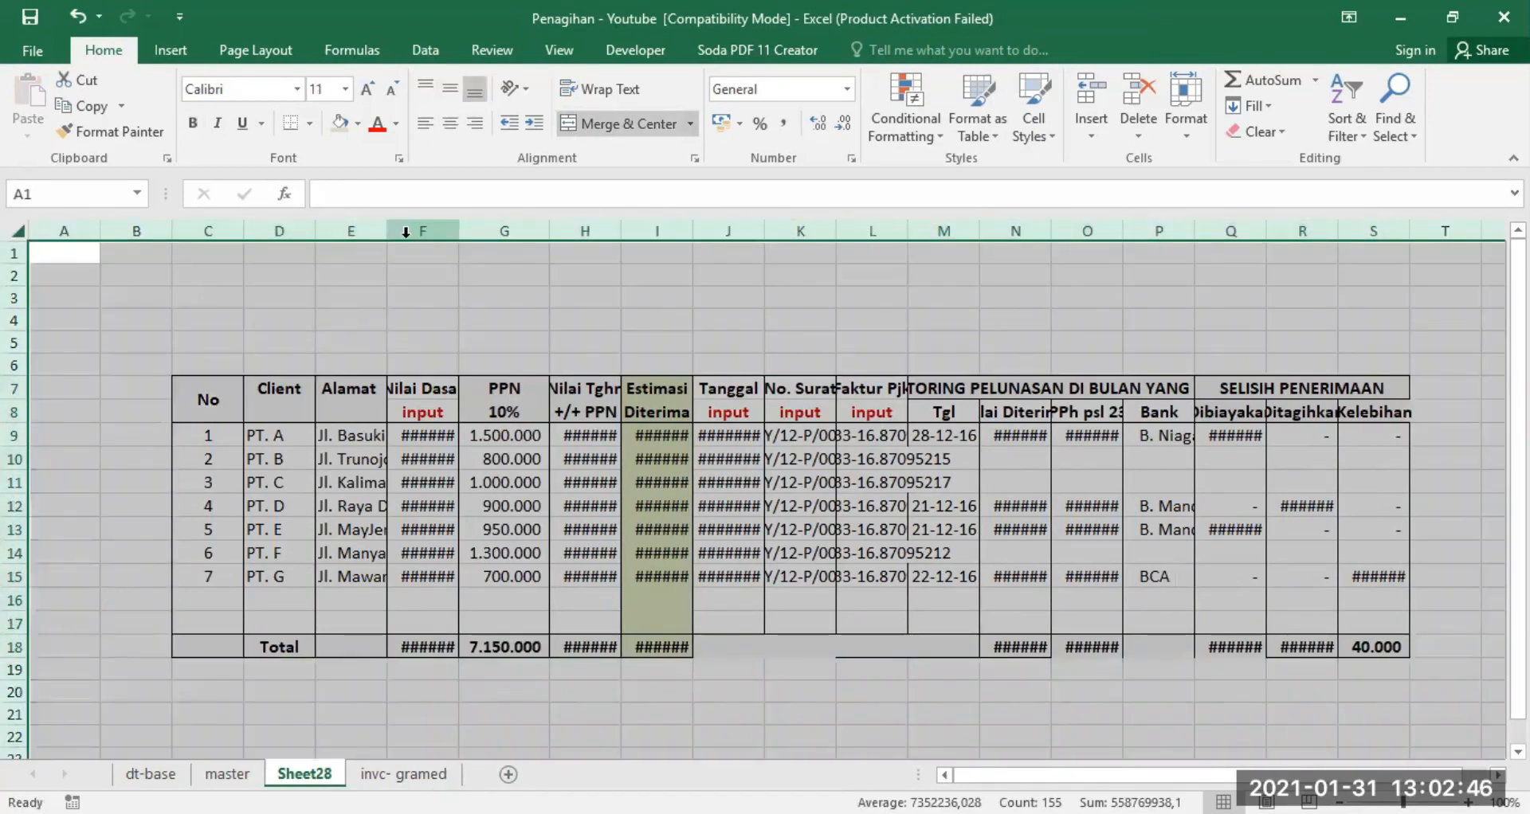
{"action": "double_click", "coordinate": [460, 231]}
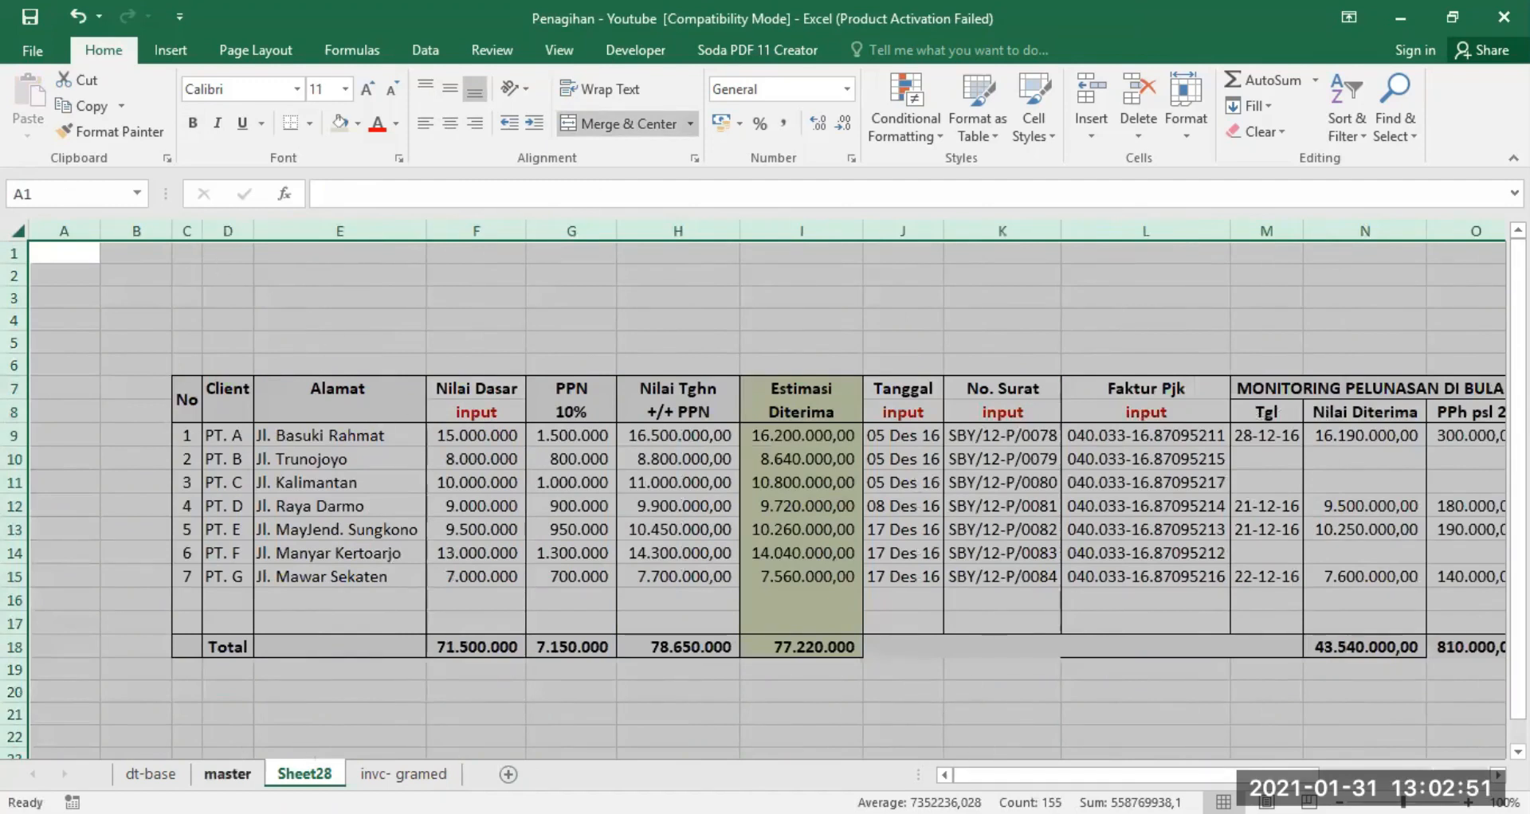
Check the bank names listed in column B of the master sheet, and the Bank cell P11 on Sheet28
{"action": "key", "text": "ctrl+Page_Up"}
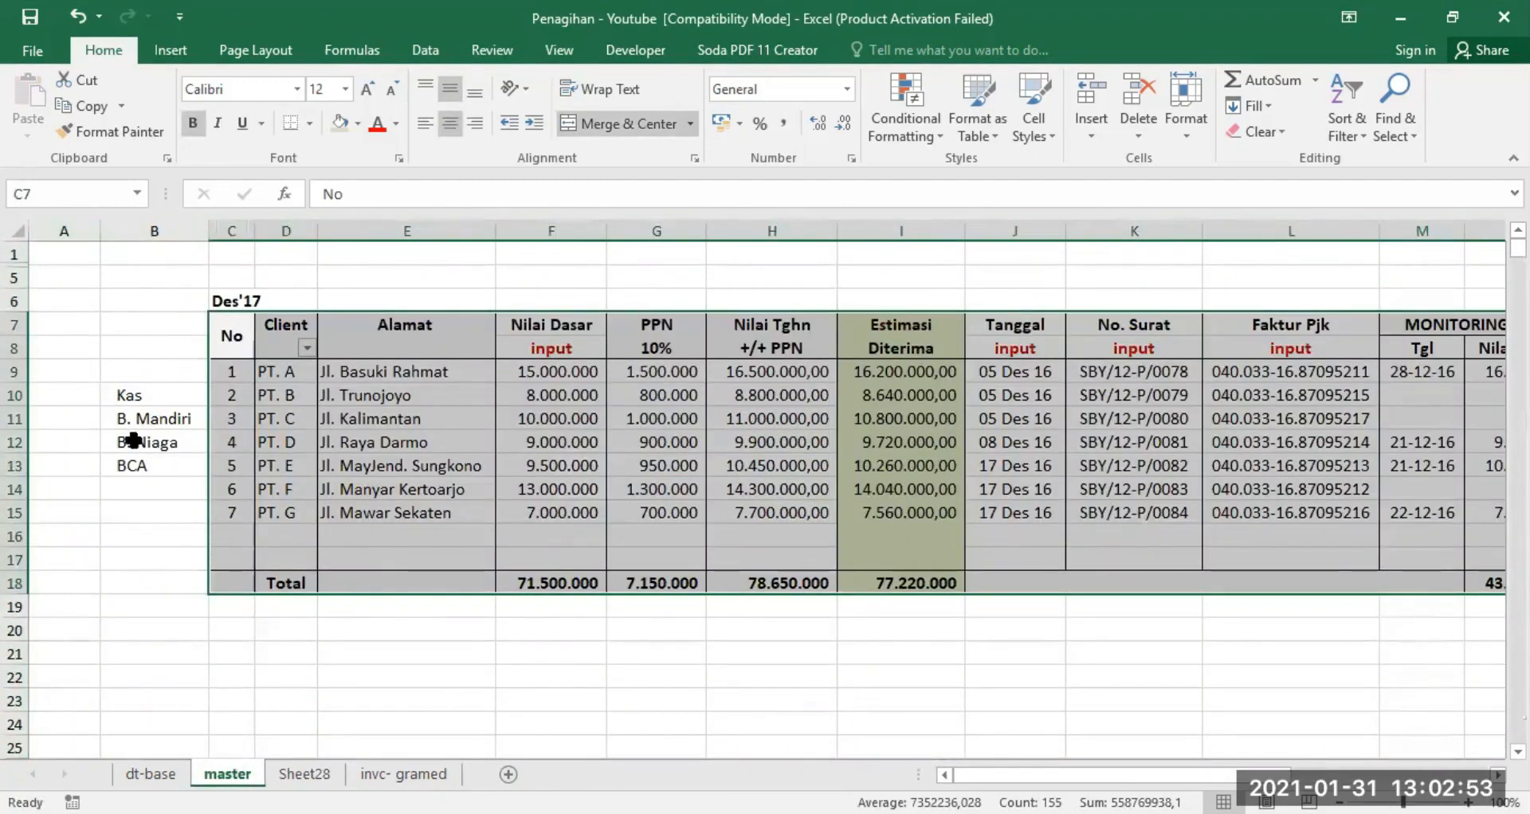
{"action": "left_click", "coordinate": [304, 774]}
{"action": "left_click_drag", "start_coordinate": [1124, 774], "coordinate": [1286, 774]}
{"action": "left_click", "coordinate": [1082, 476]}
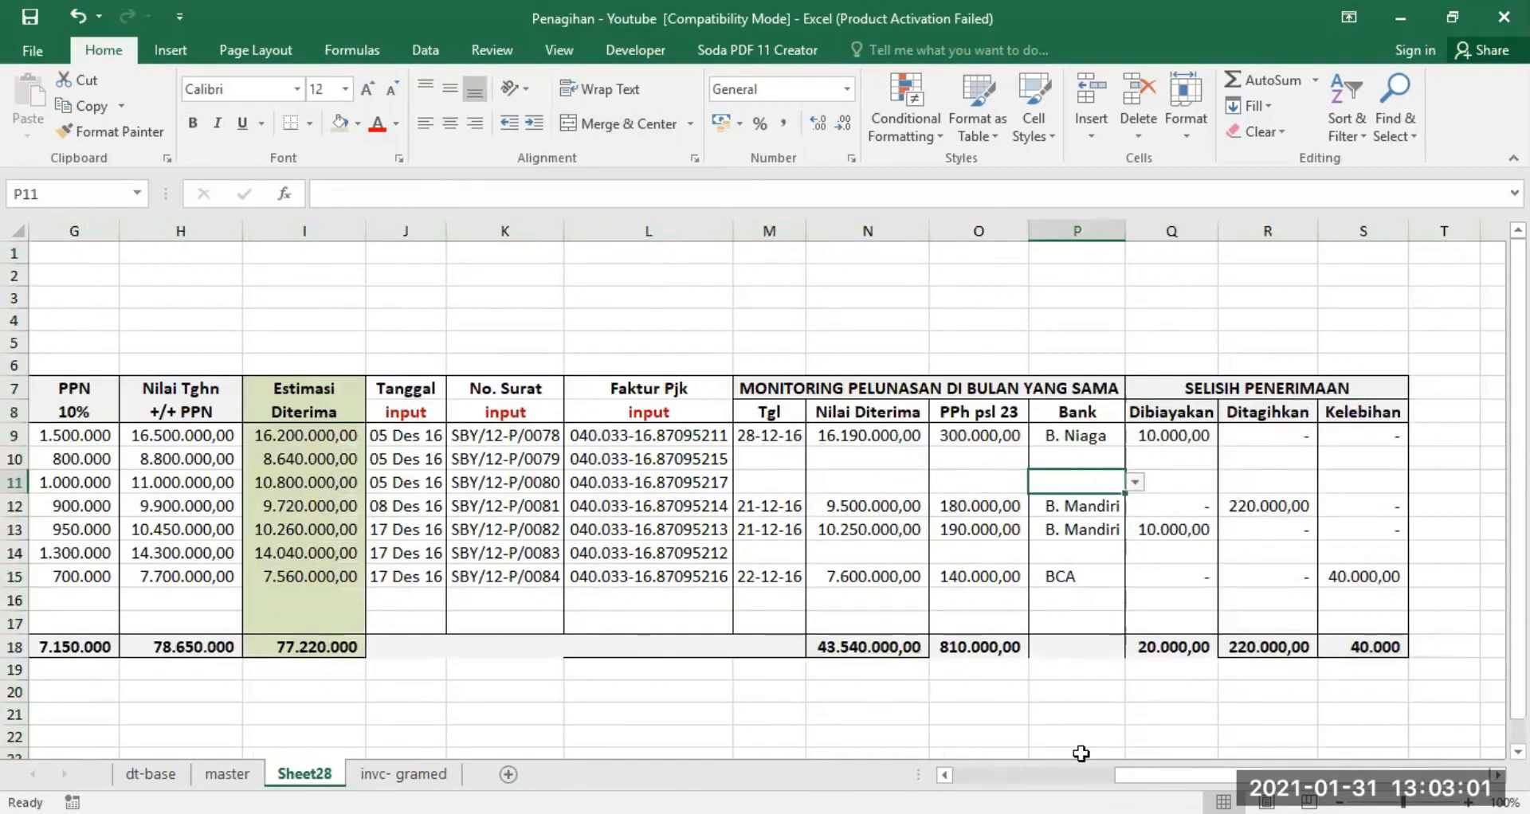
{"action": "left_click_drag", "start_coordinate": [1139, 775], "coordinate": [944, 772]}
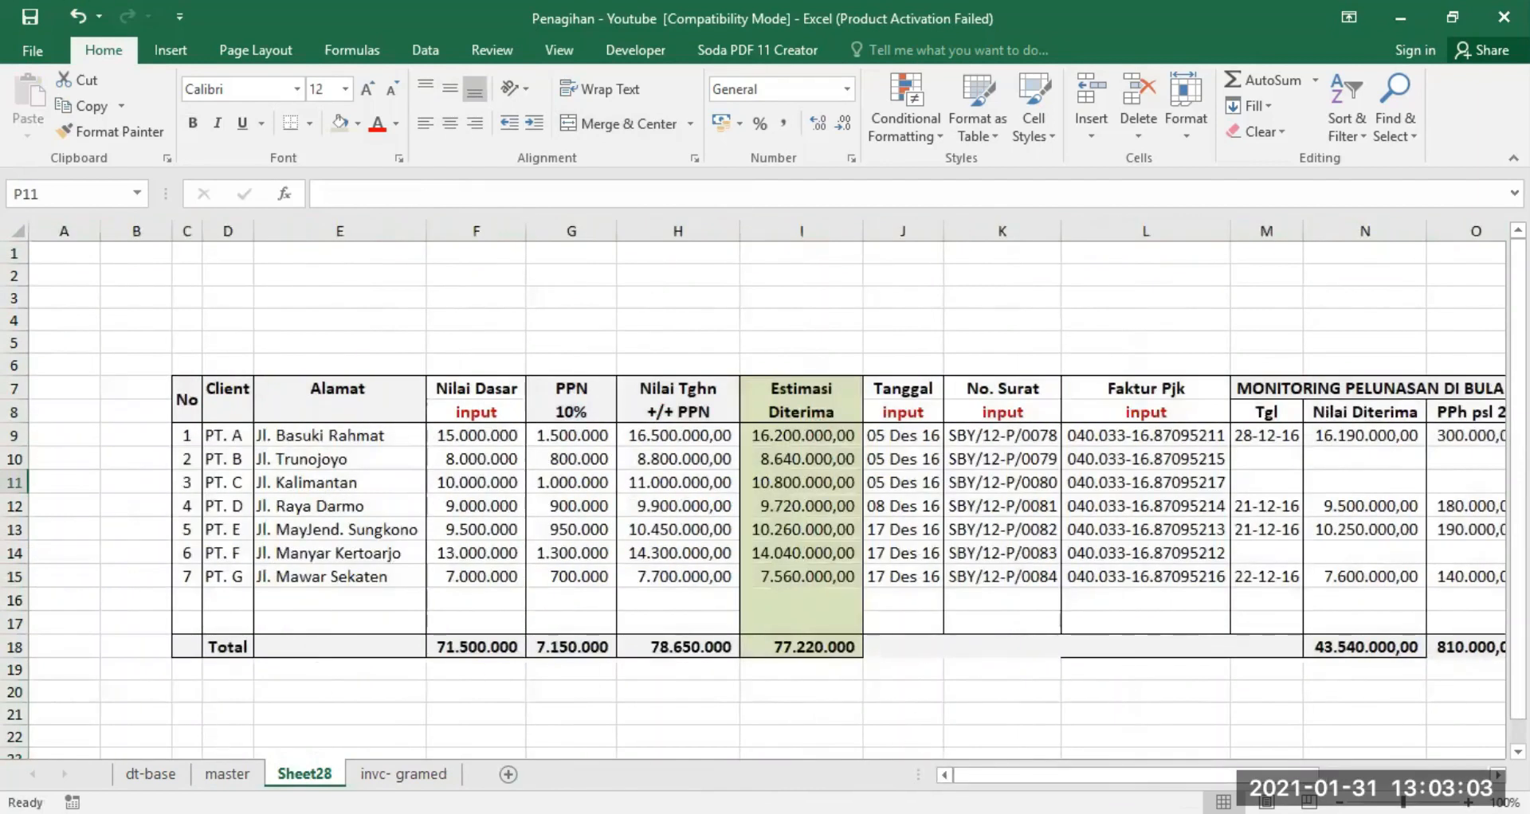
Delete the trial worksheet Sheet28
{"action": "right_click", "coordinate": [312, 774]}
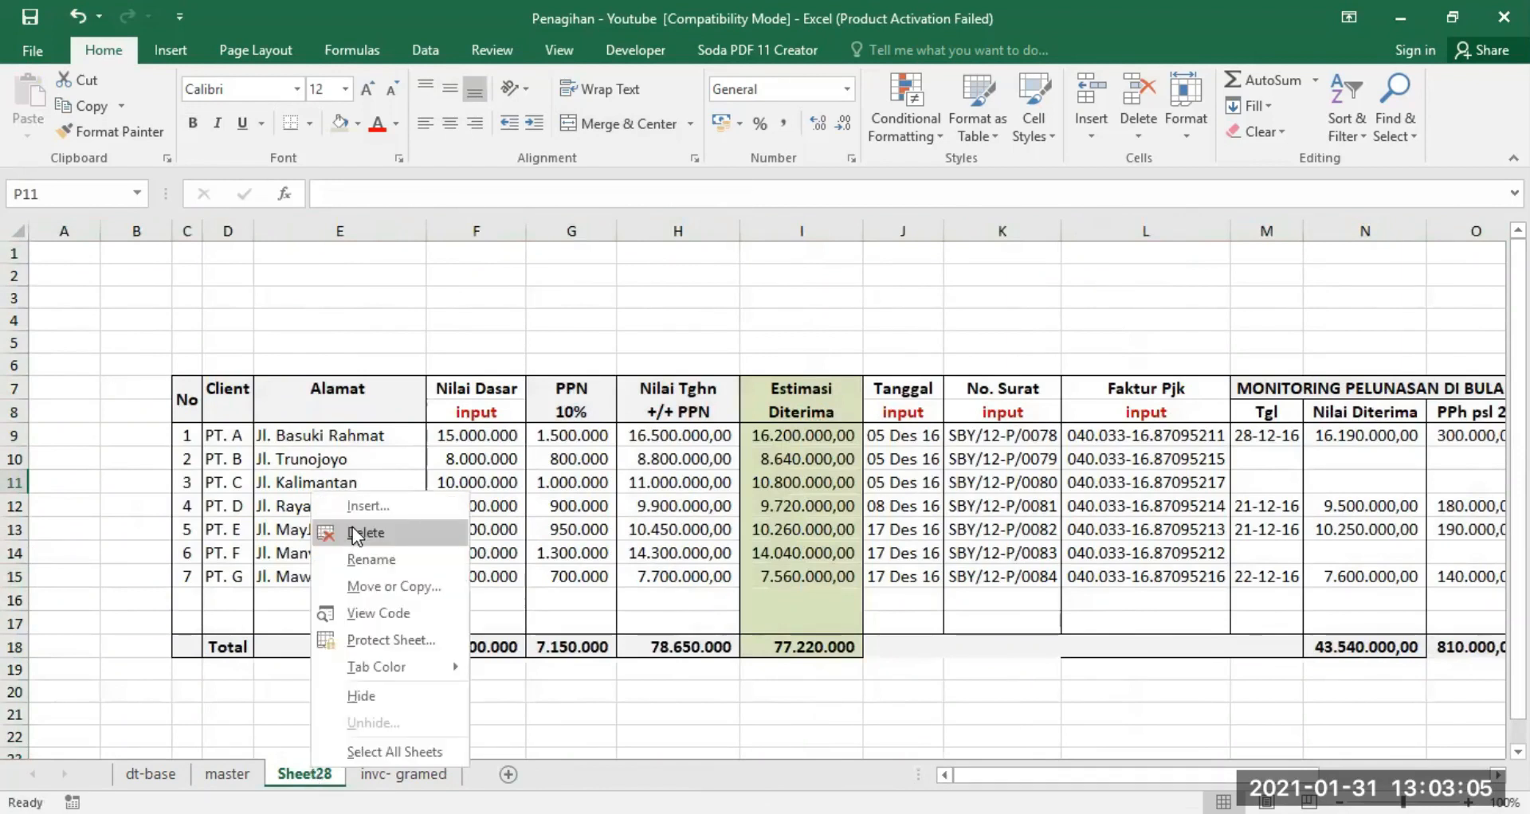
{"action": "left_click", "coordinate": [365, 532]}
{"action": "left_click", "coordinate": [709, 486]}
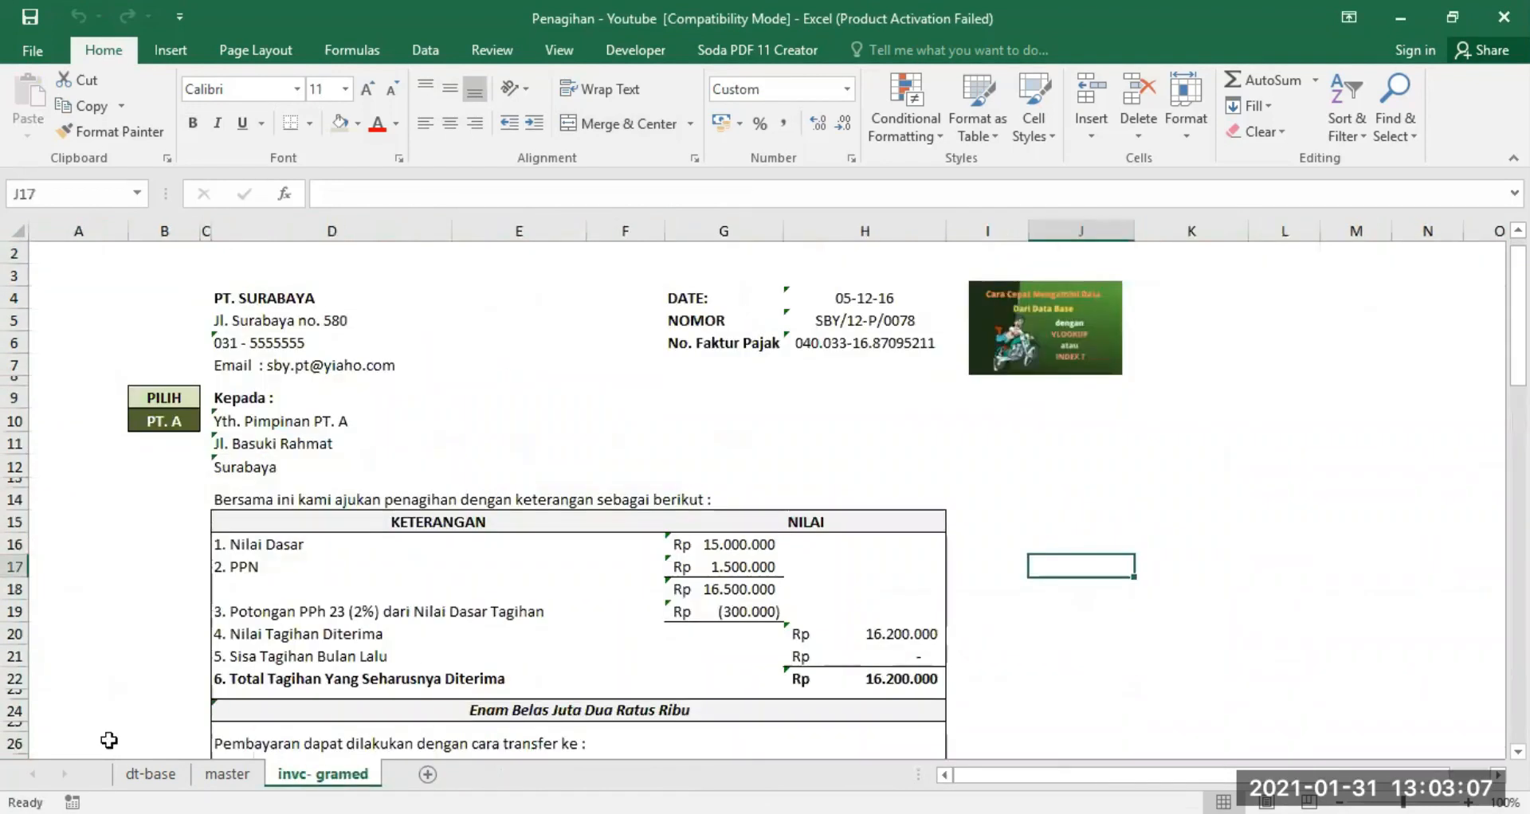
Copy B7:S18 from the master sheet to B7 of a new worksheet and autofit all of its columns
{"action": "left_click", "coordinate": [227, 774]}
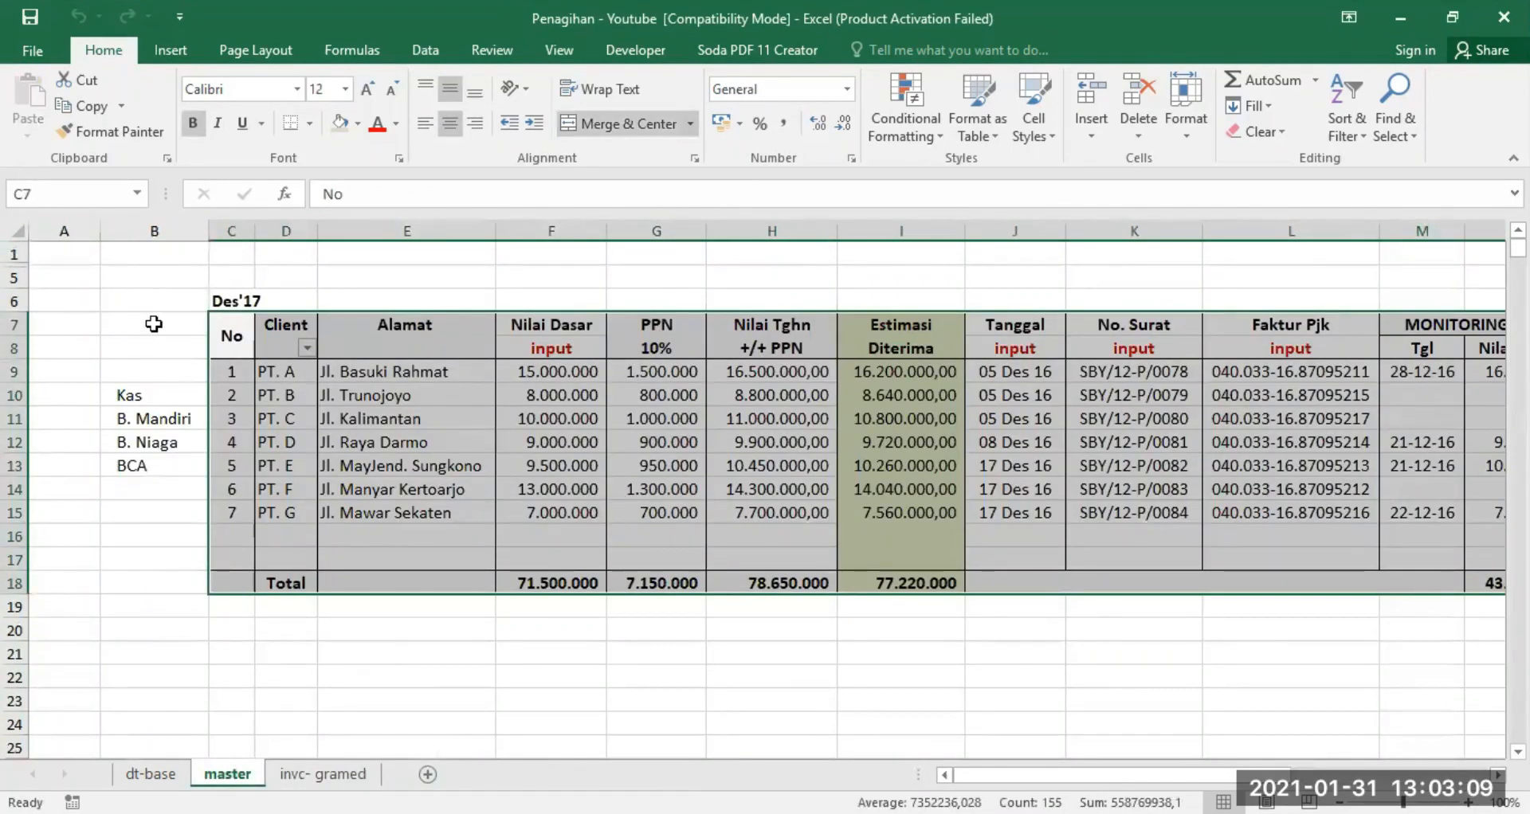
{"action": "left_click_drag", "start_coordinate": [120, 321], "coordinate": [1131, 580]}
{"action": "right_click", "coordinate": [1015, 438]}
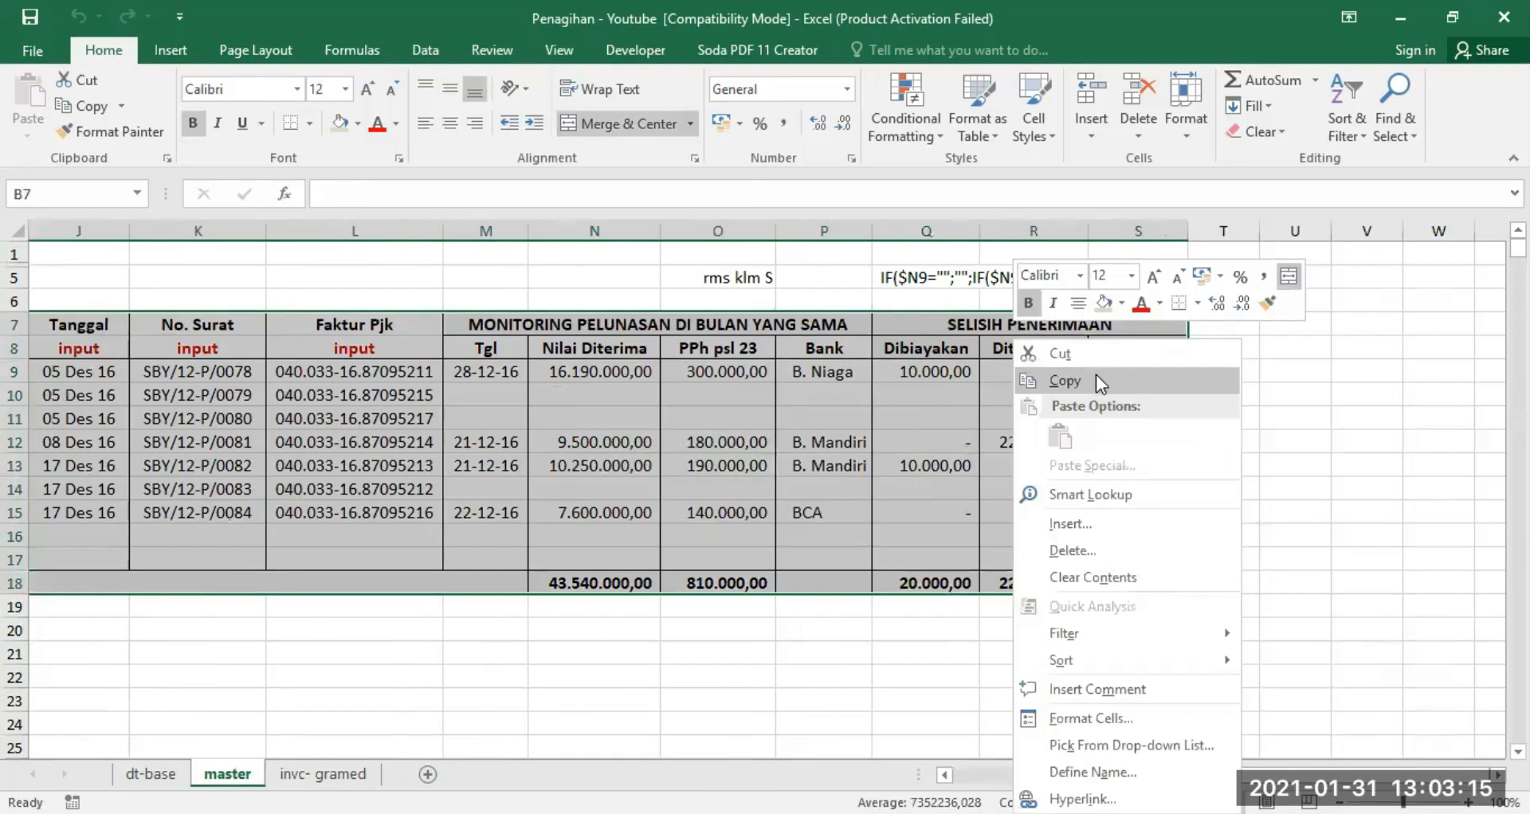
{"action": "left_click", "coordinate": [1096, 374]}
{"action": "left_click", "coordinate": [428, 774]}
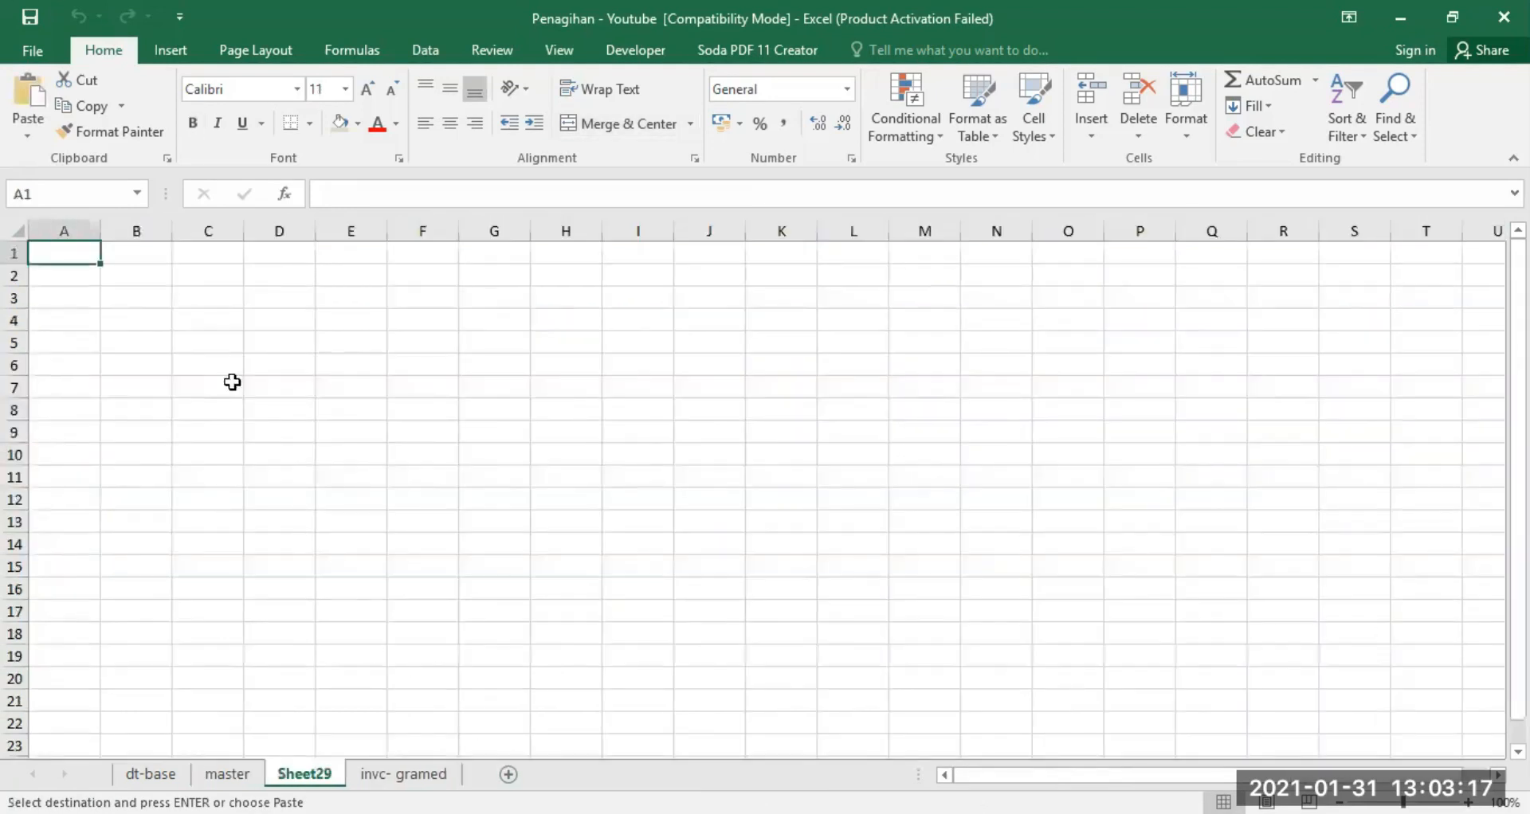
{"action": "left_click", "coordinate": [133, 390]}
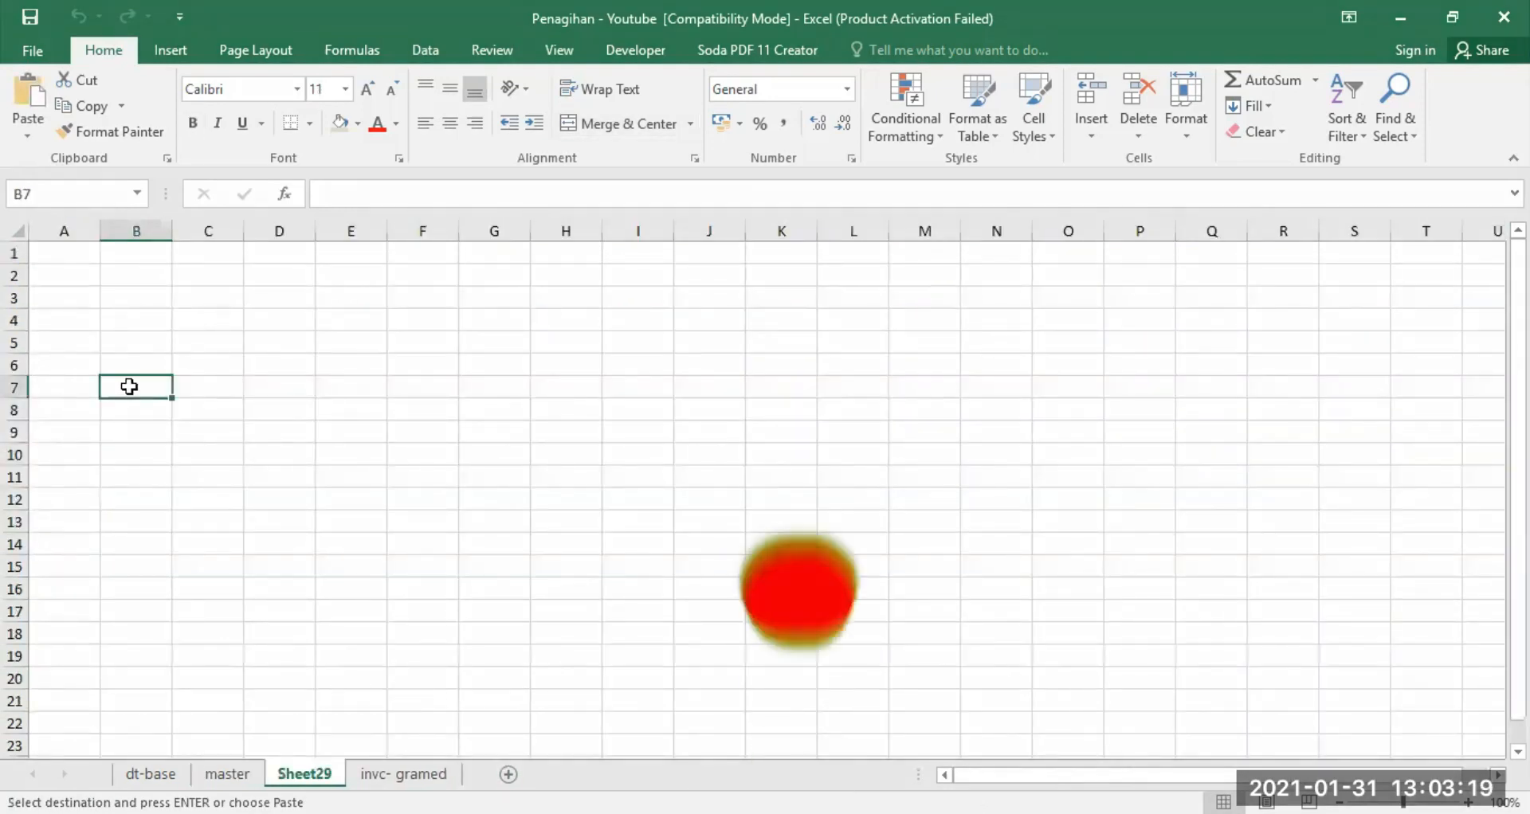
{"action": "key", "text": "Return"}
{"action": "left_click", "coordinate": [16, 230]}
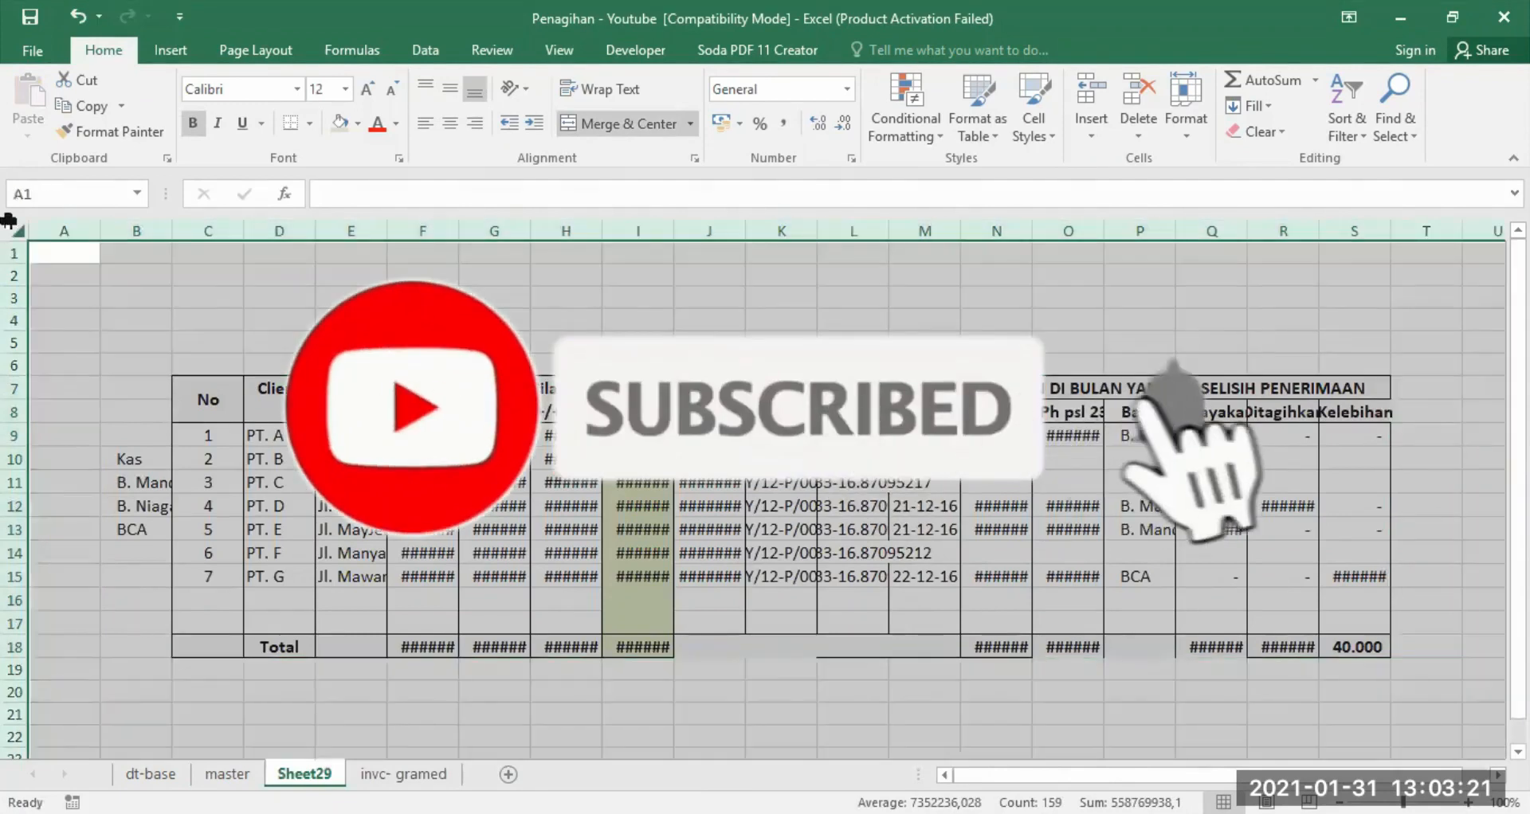
{"action": "double_click", "coordinate": [526, 225]}
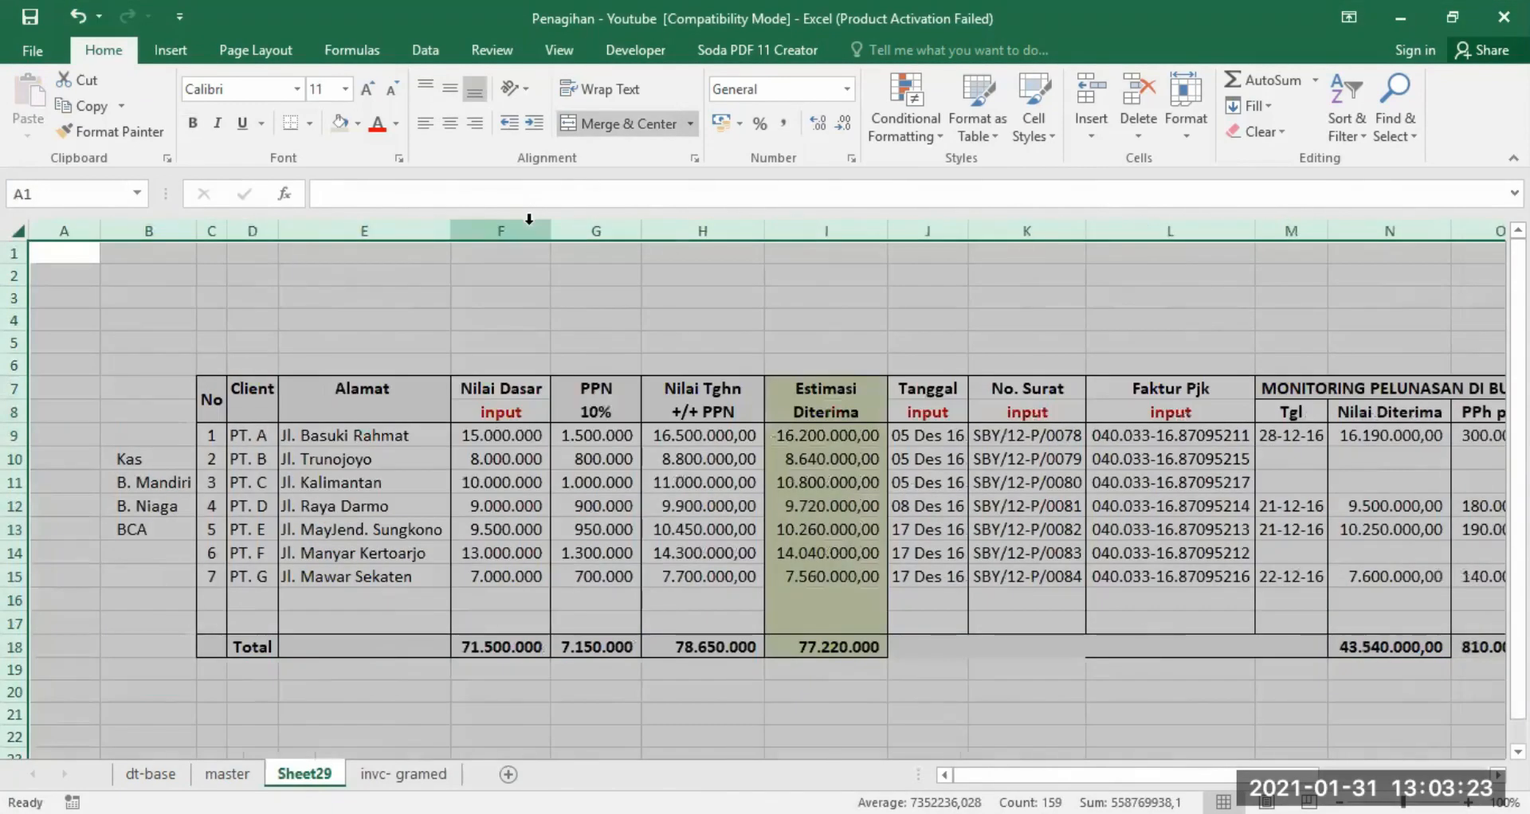
Check the bank options offered by the drop-down list in P11 of Sheet29 without picking one
{"action": "left_click_drag", "start_coordinate": [996, 774], "coordinate": [1155, 775]}
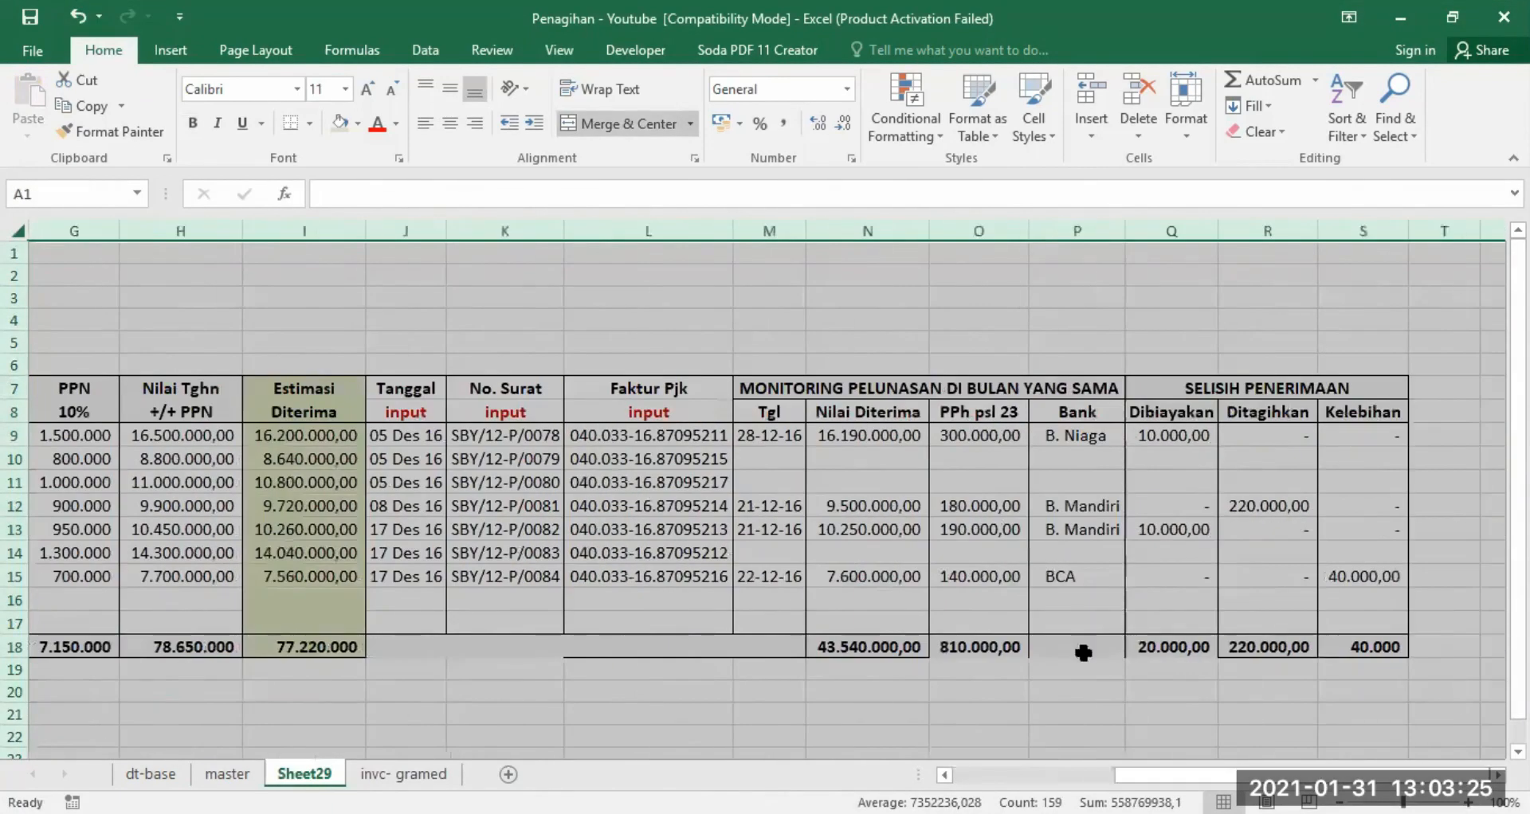
{"action": "left_click", "coordinate": [1075, 482]}
{"action": "left_click", "coordinate": [1134, 483]}
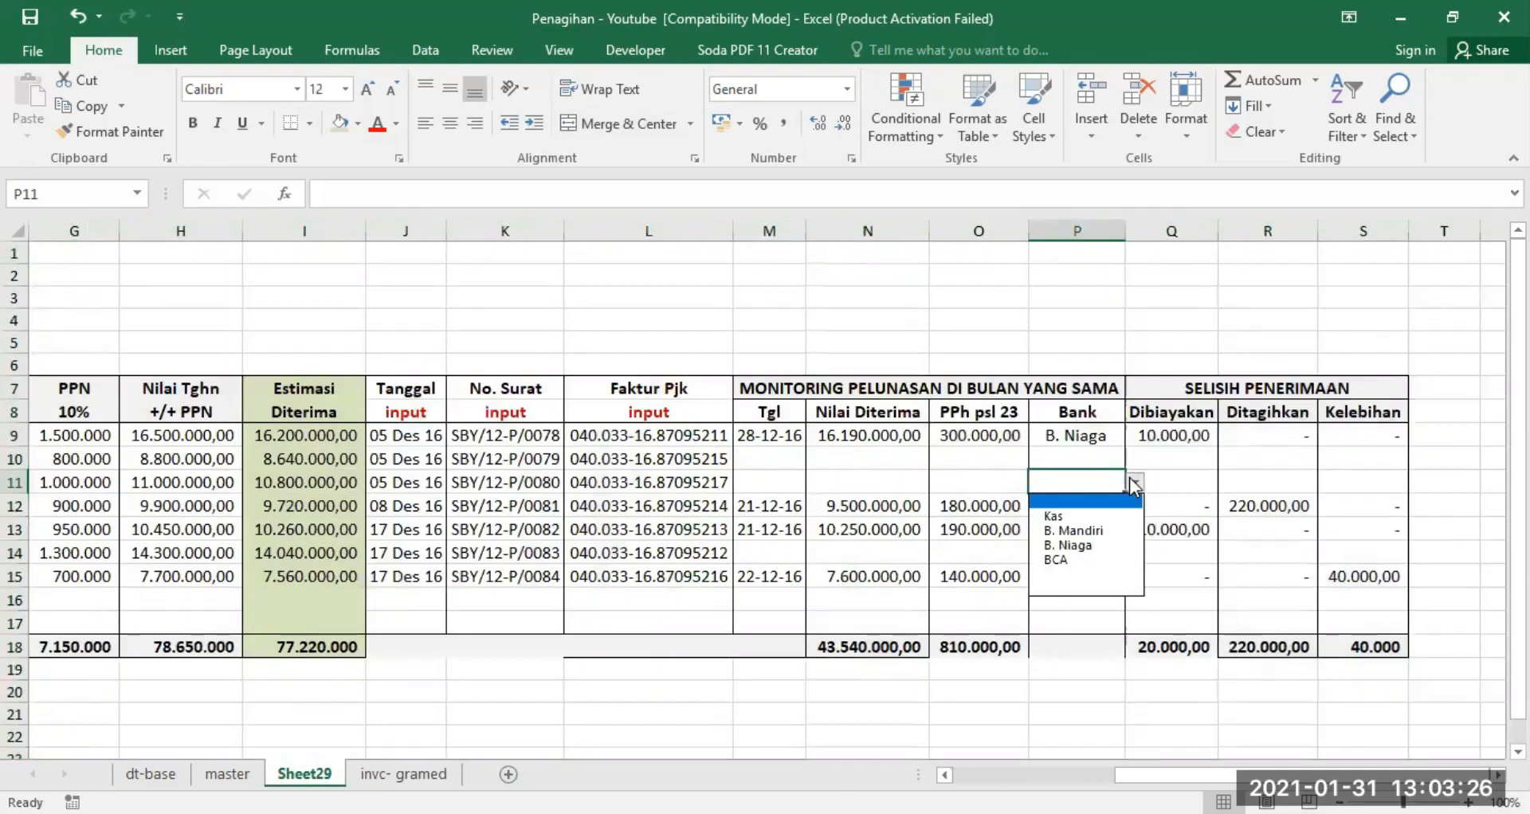
{"action": "left_click", "coordinate": [1078, 585]}
{"action": "left_click_drag", "start_coordinate": [1179, 773], "coordinate": [892, 763]}
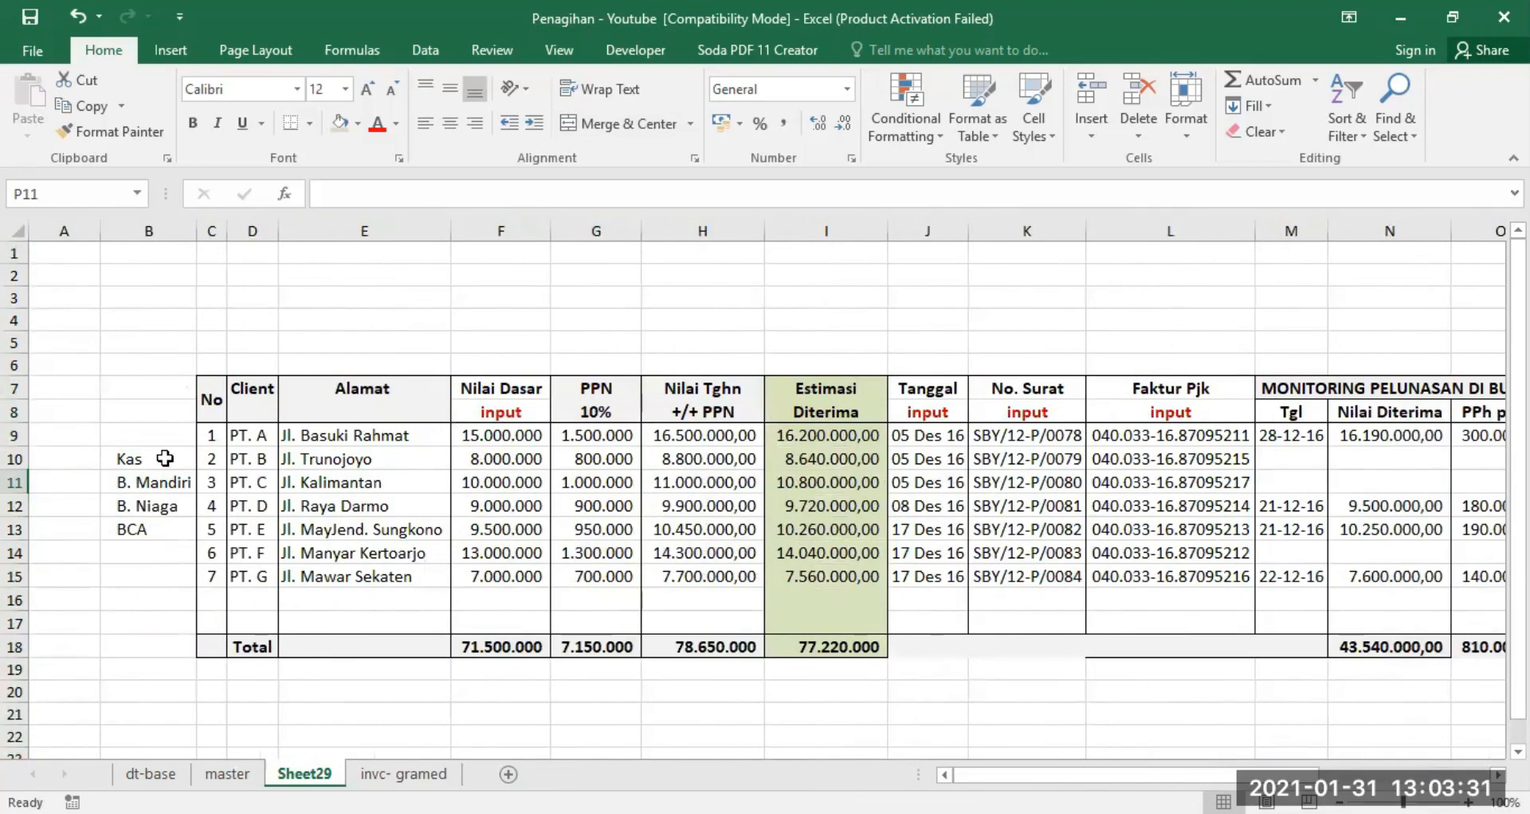
Hide column B, which holds the bank names, on Sheet29
{"action": "left_click", "coordinate": [137, 229]}
{"action": "right_click", "coordinate": [137, 228]}
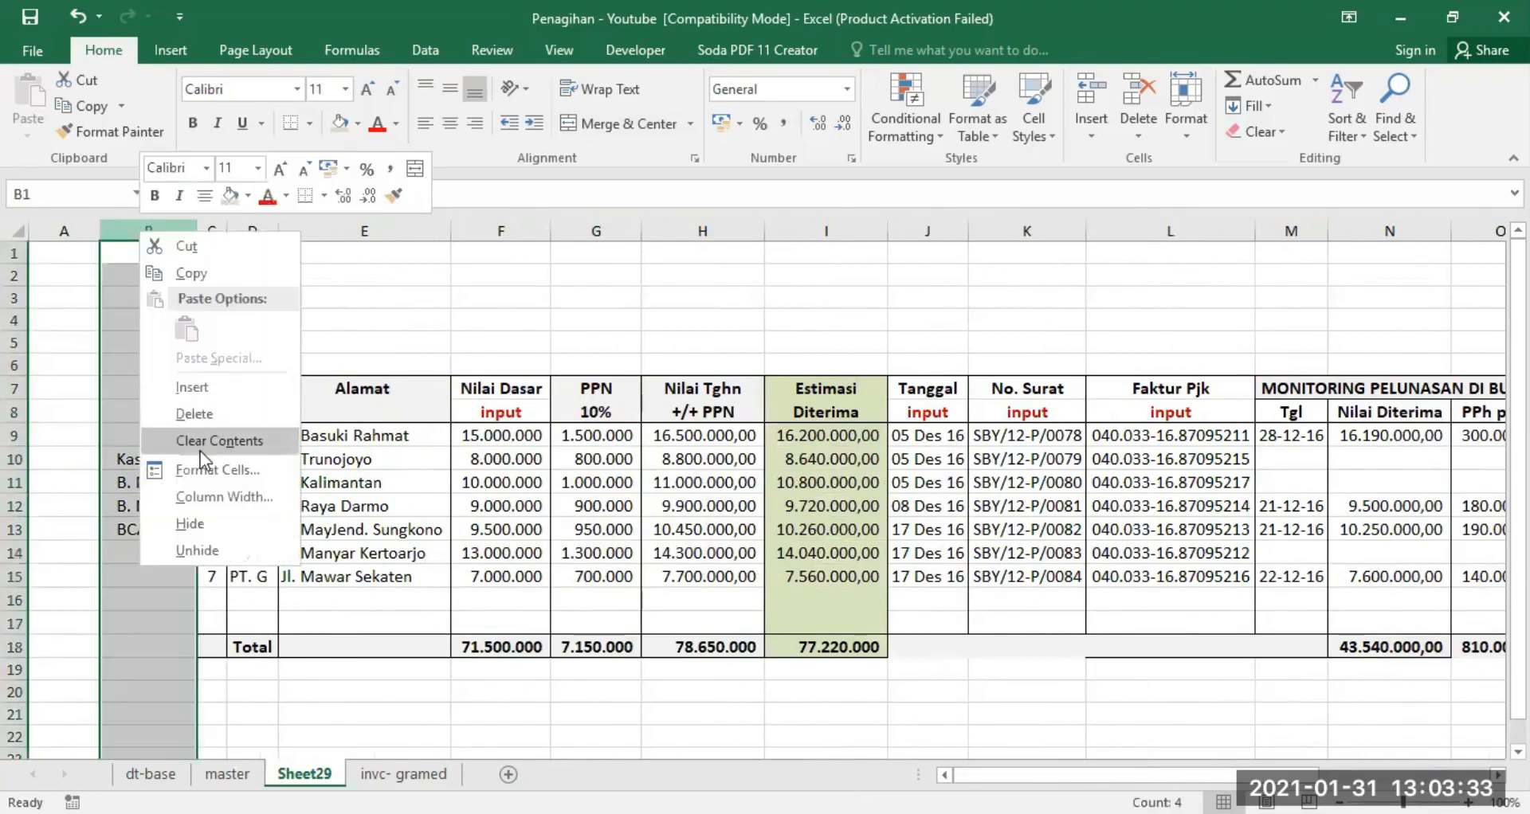
{"action": "left_click", "coordinate": [184, 524]}
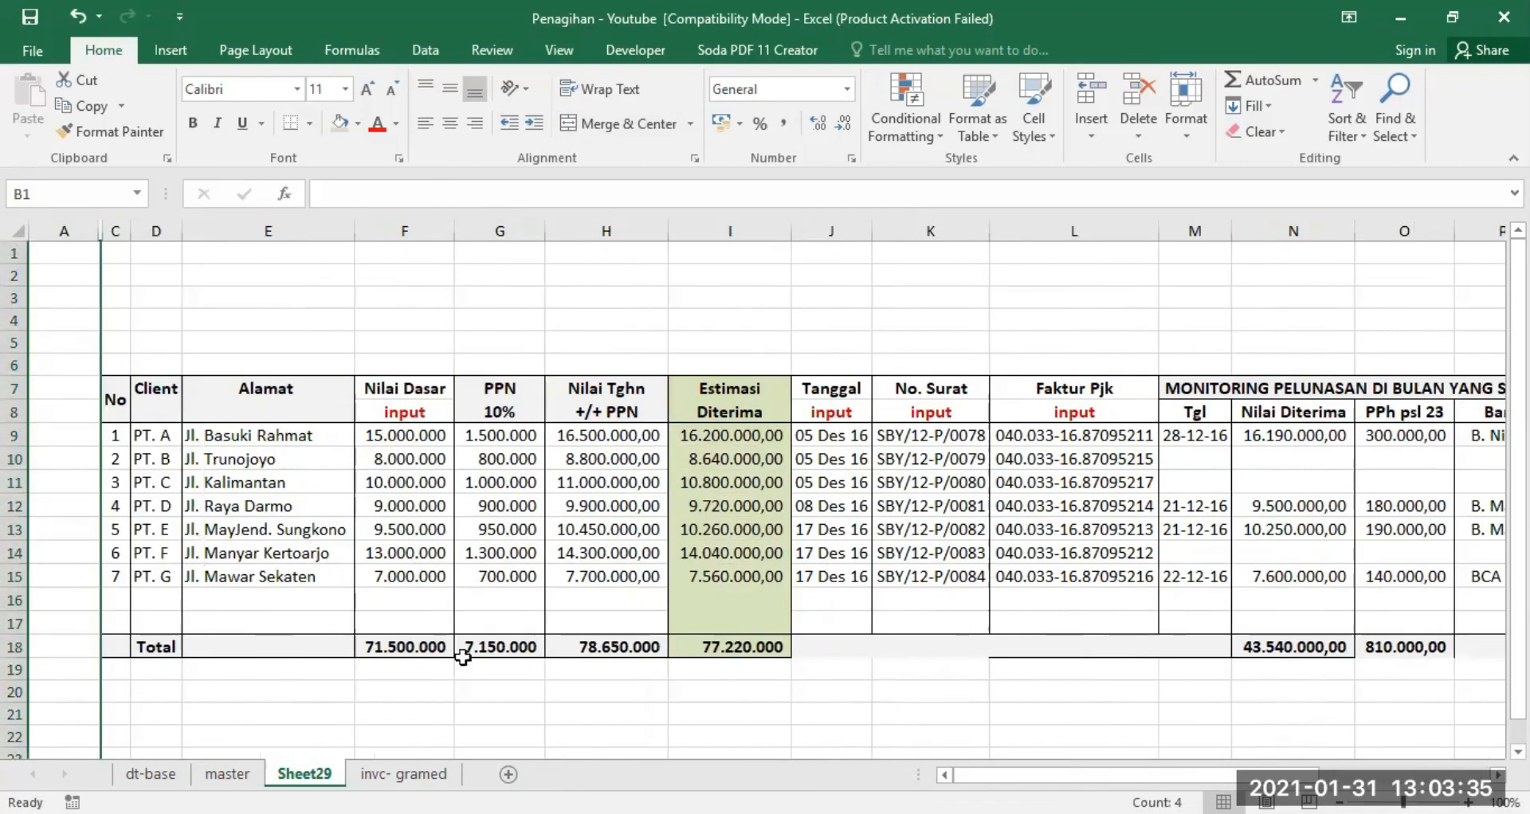
Delete the trial worksheet Sheet29
{"action": "right_click", "coordinate": [309, 771]}
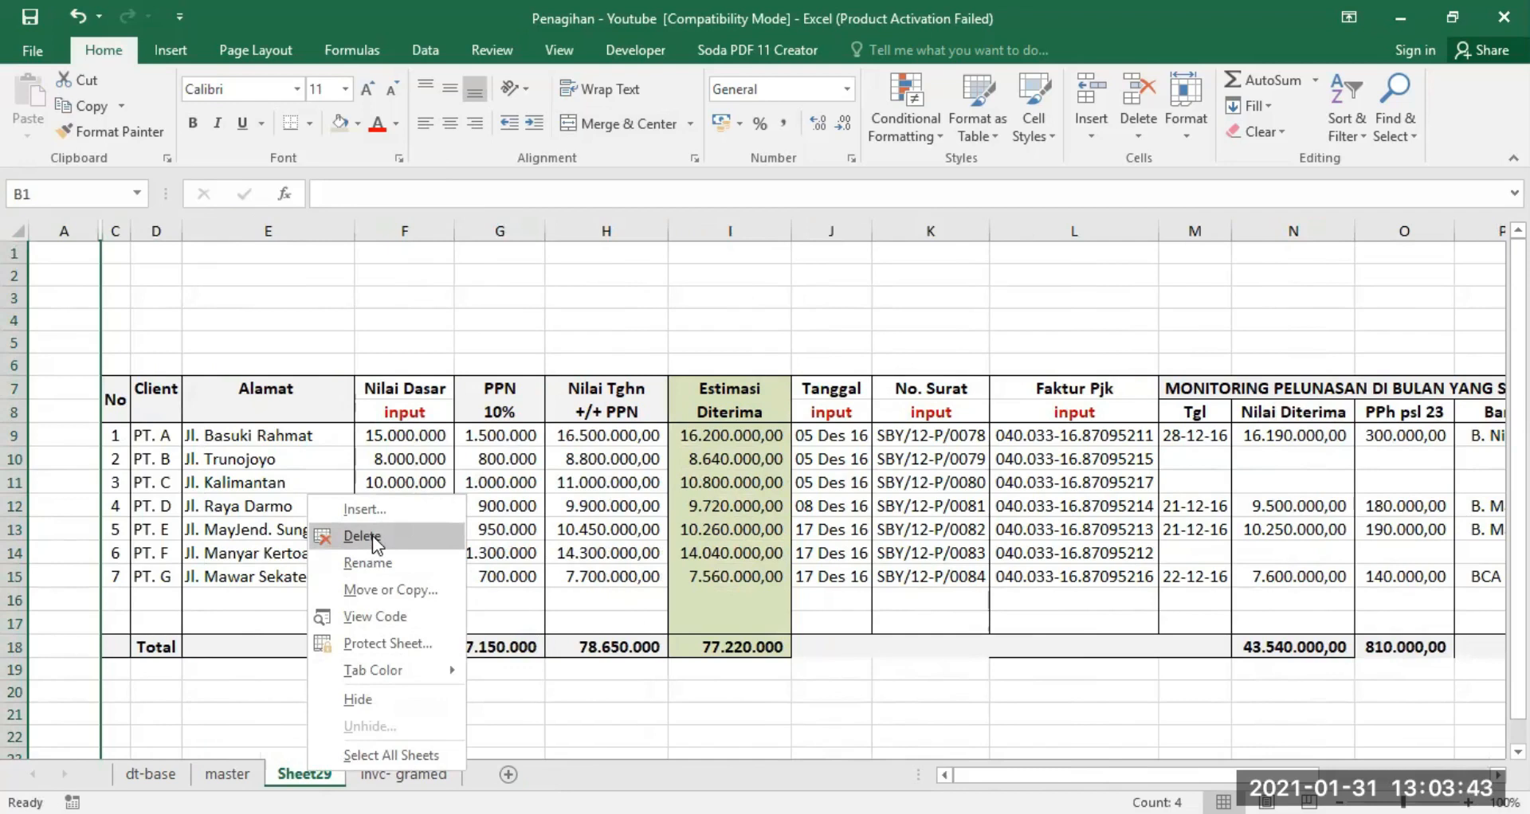
{"action": "left_click", "coordinate": [371, 536]}
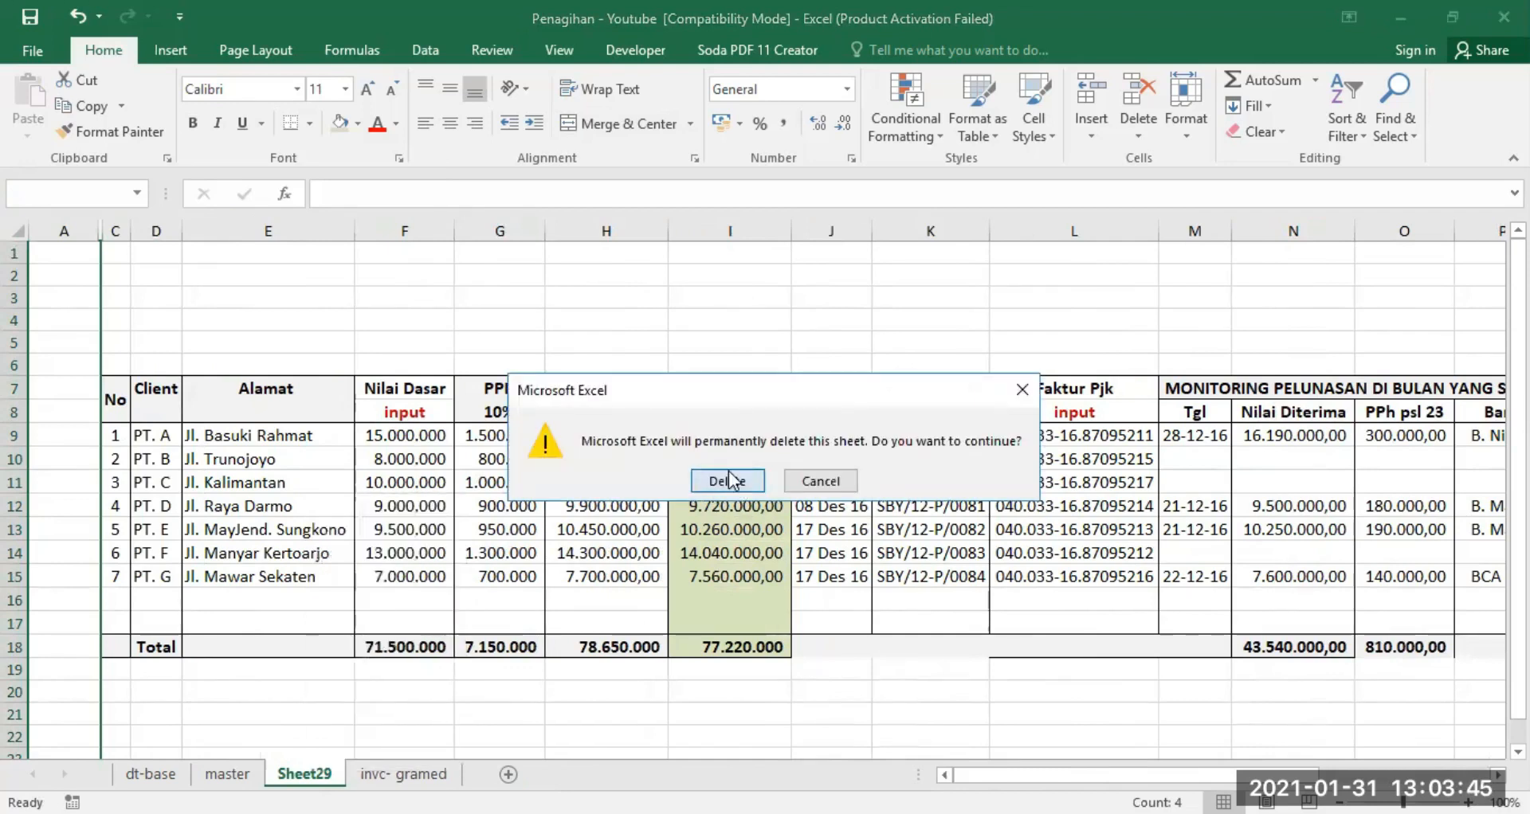
{"action": "left_click", "coordinate": [727, 486]}
Hide column B with the bank names on the master sheet
{"action": "left_click", "coordinate": [227, 774]}
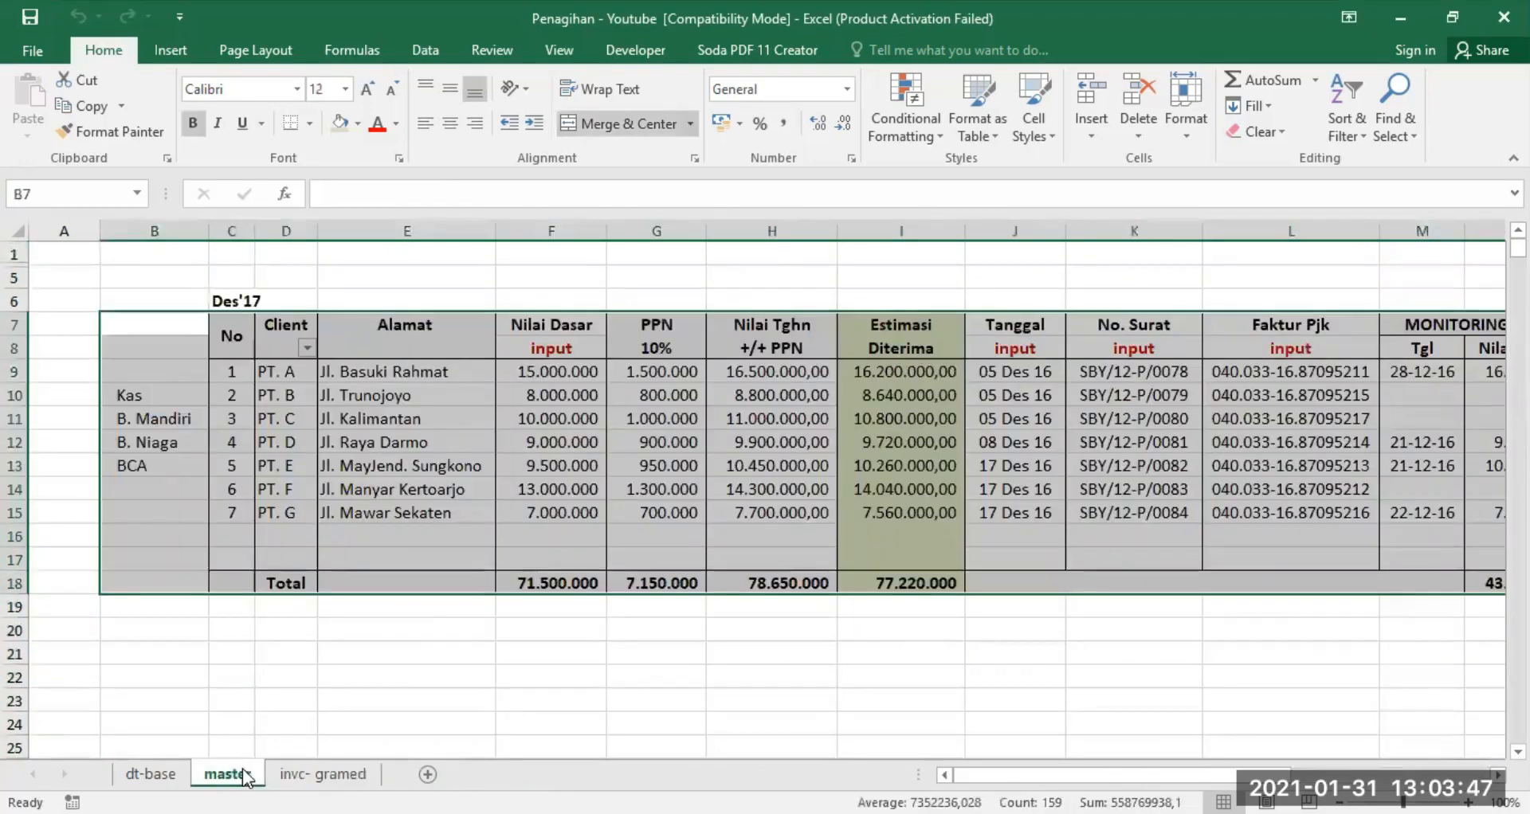
{"action": "left_click", "coordinate": [429, 705]}
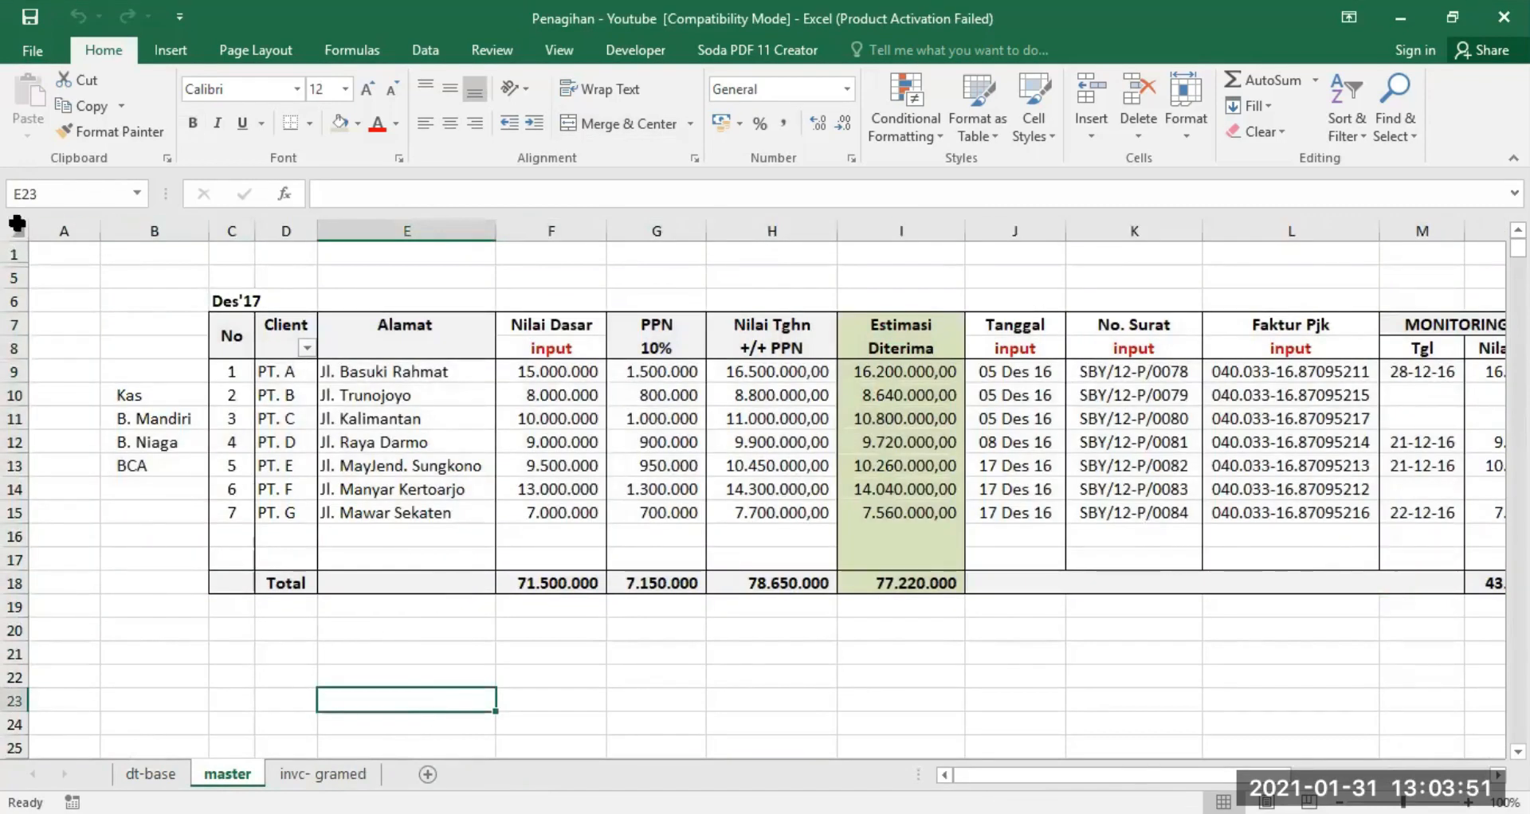
{"action": "left_click", "coordinate": [144, 224]}
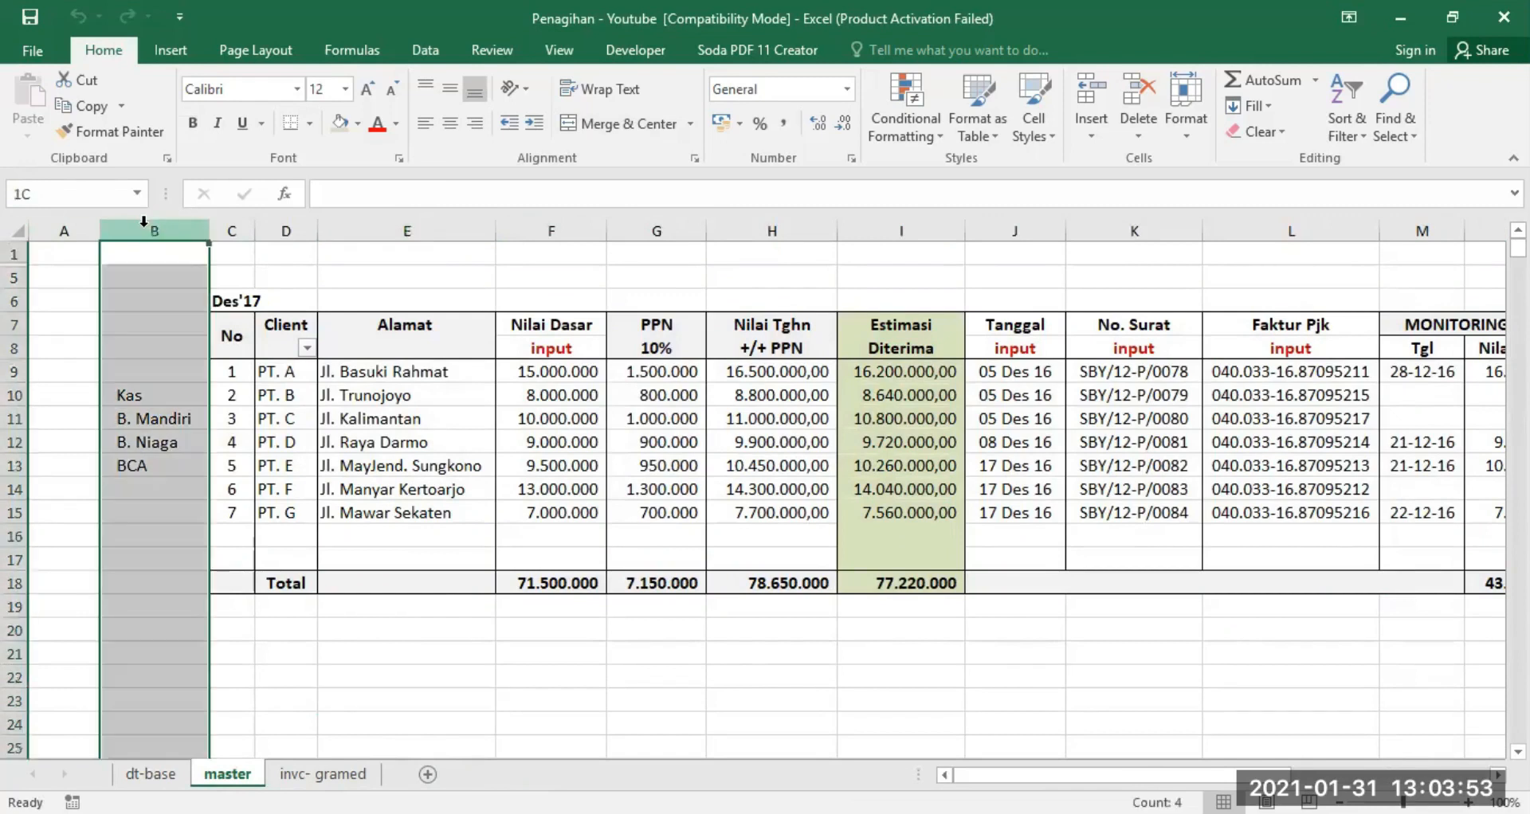
{"action": "right_click", "coordinate": [144, 225]}
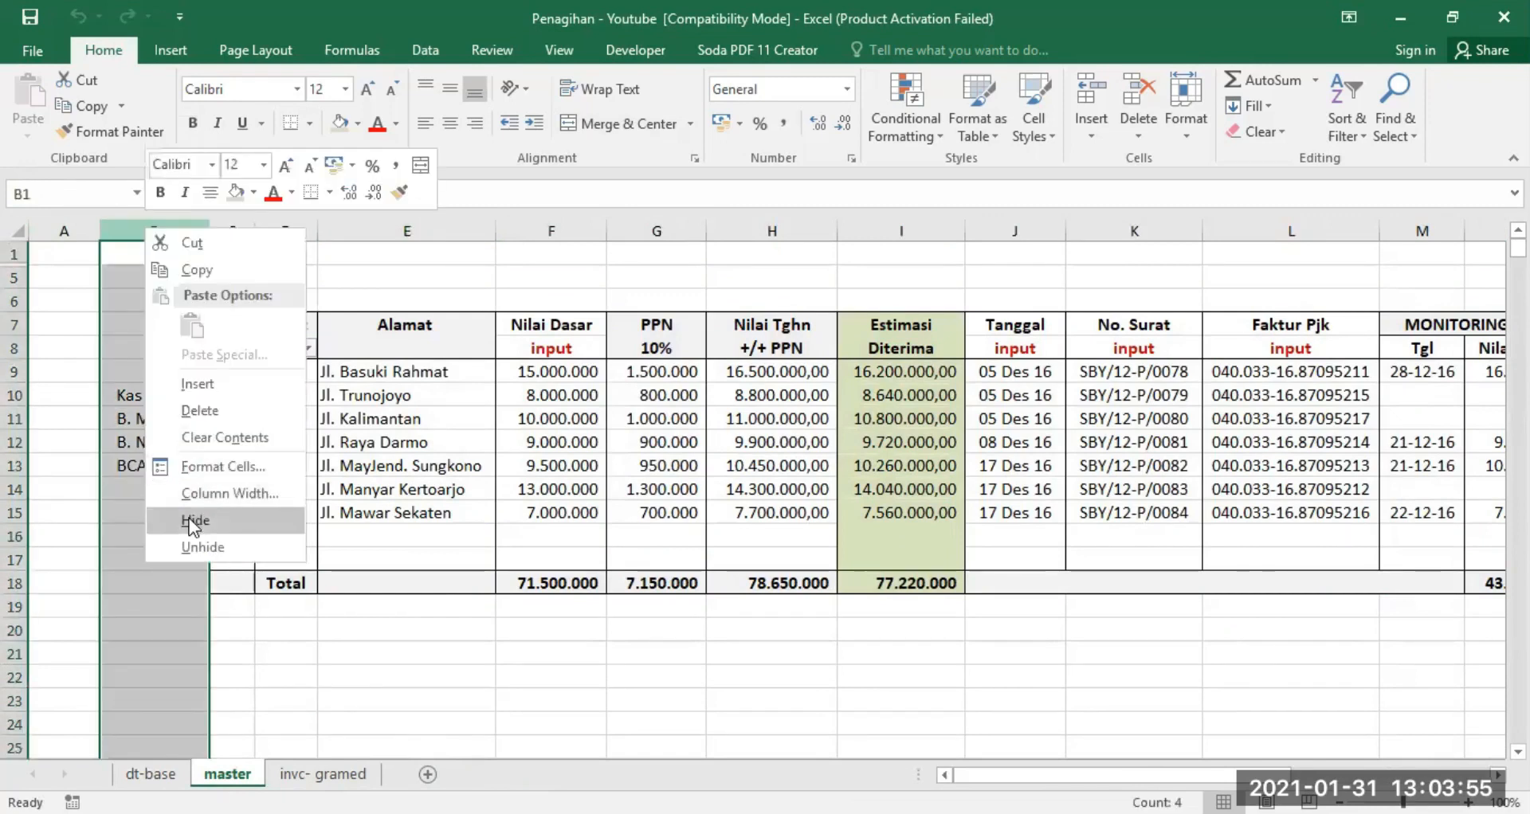
{"action": "left_click", "coordinate": [189, 518]}
Copy all cells of the master sheet and paste them over the entire grid of a new worksheet
{"action": "left_click", "coordinate": [14, 228]}
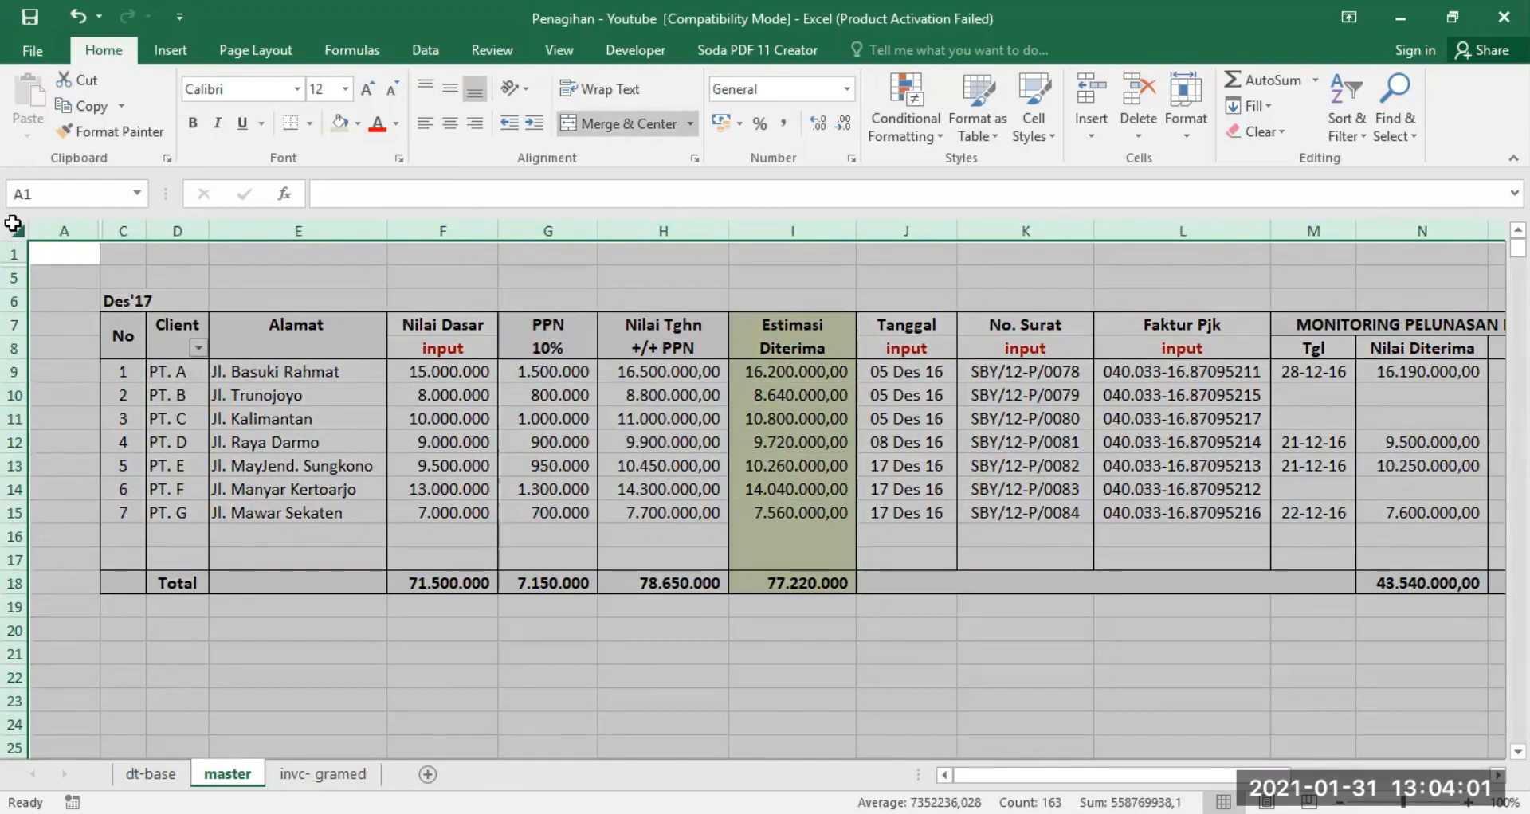
{"action": "right_click", "coordinate": [12, 224]}
{"action": "left_click", "coordinate": [51, 264]}
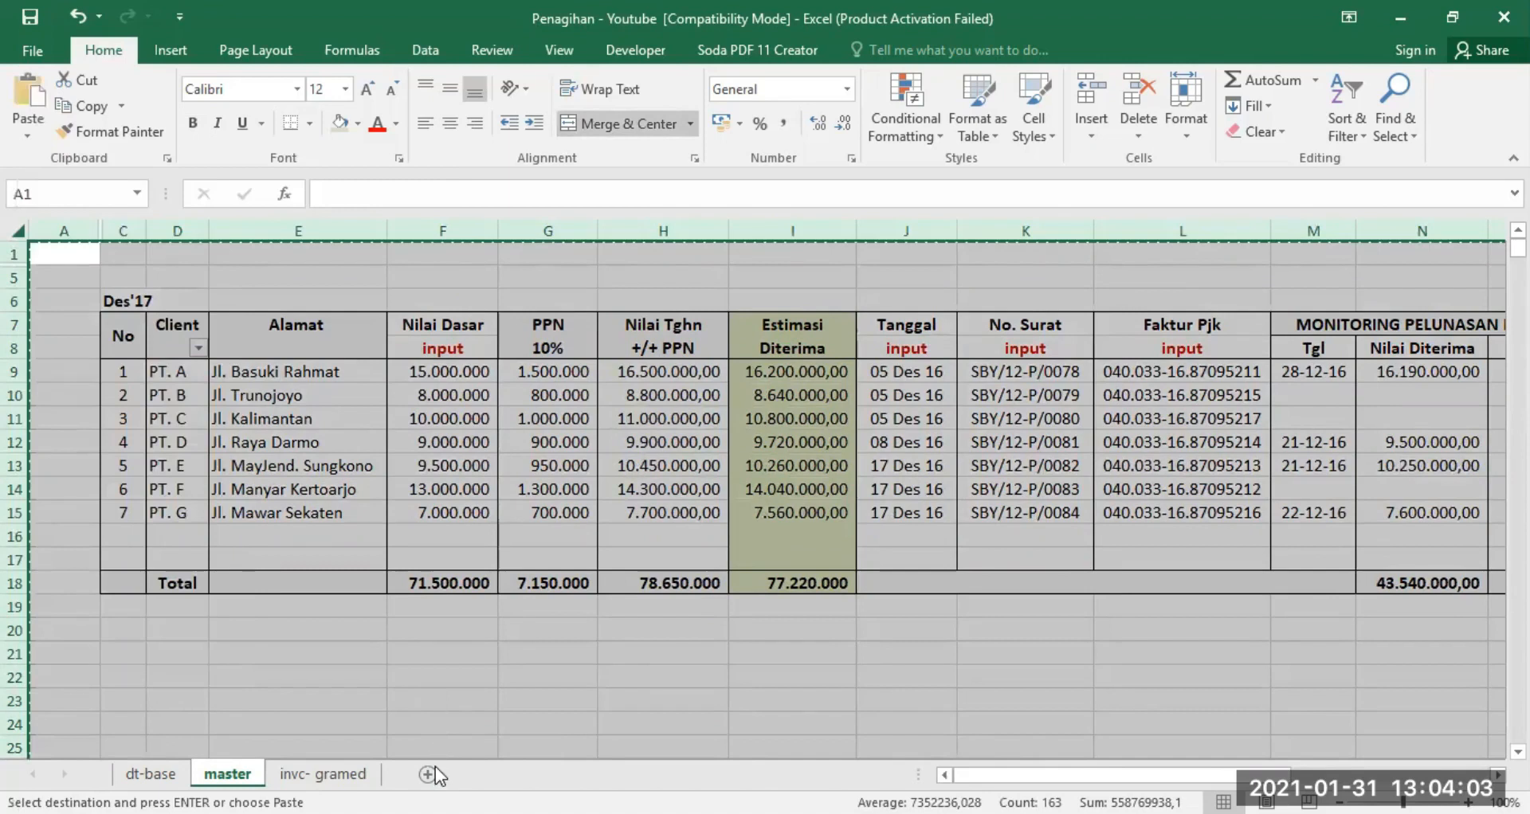
{"action": "left_click", "coordinate": [428, 774]}
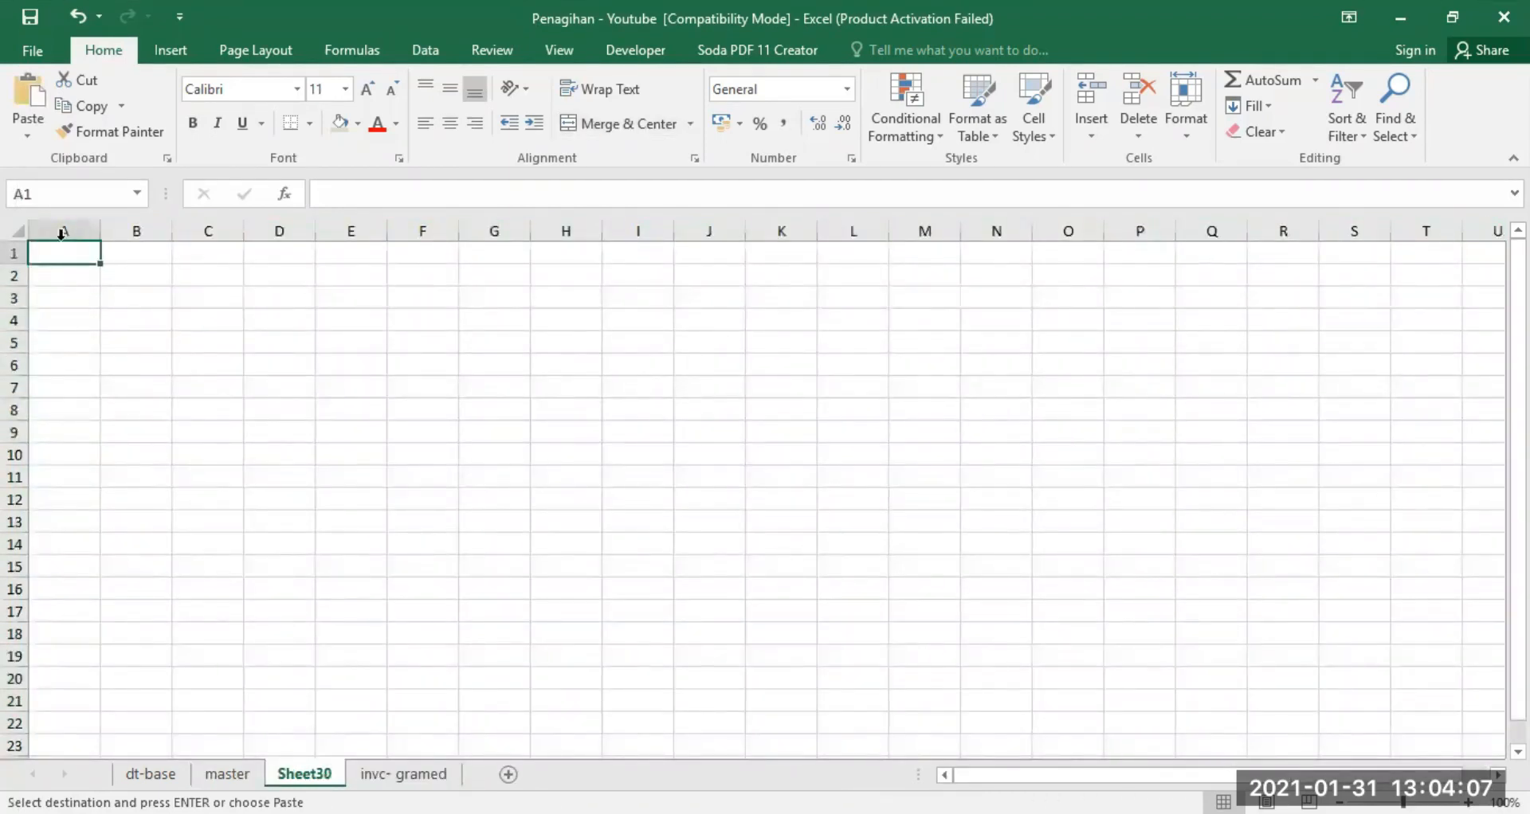
{"action": "left_click", "coordinate": [18, 231]}
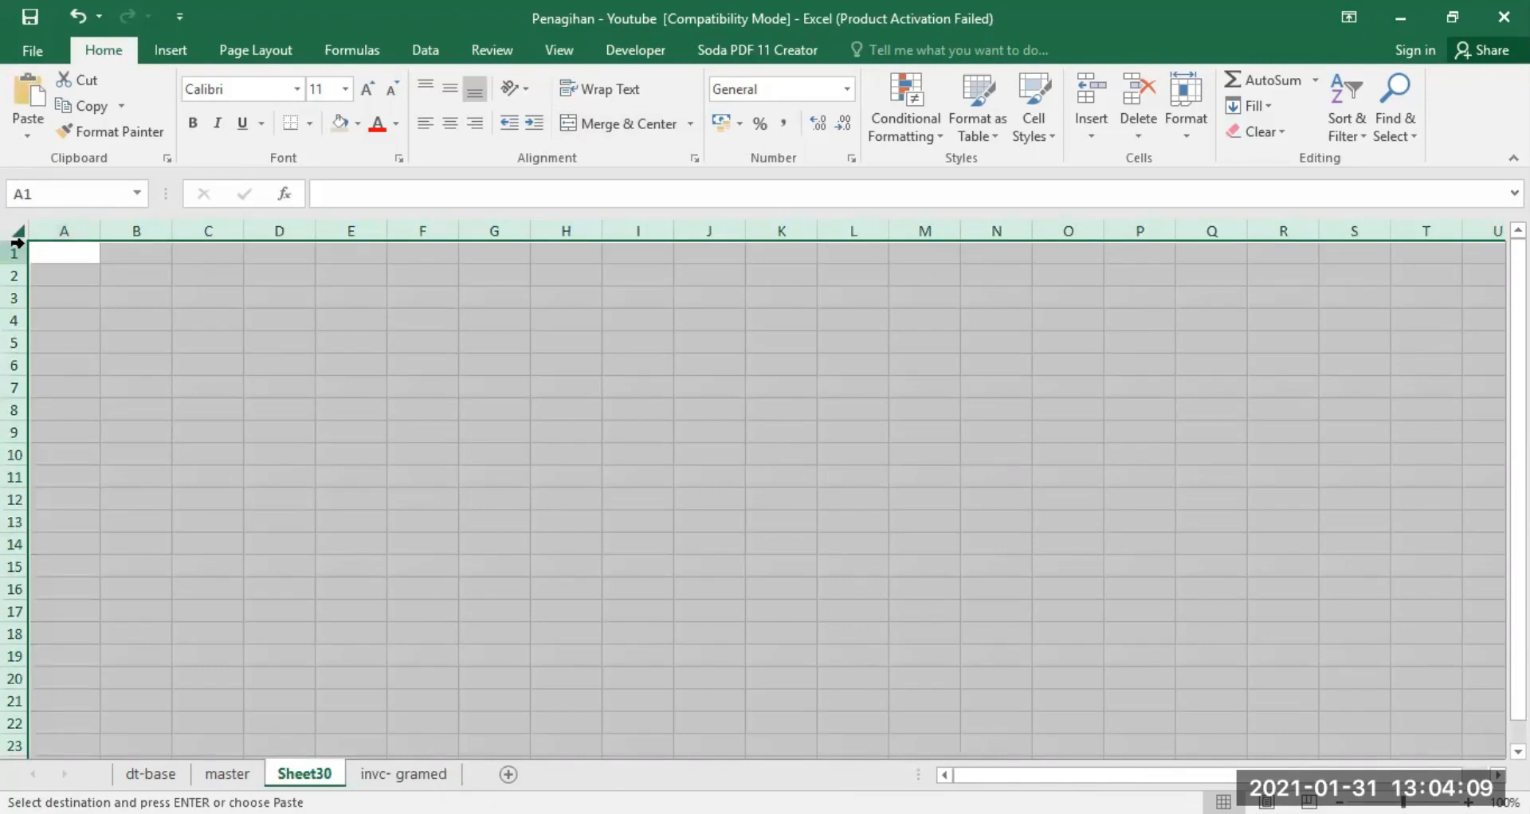
{"action": "key", "text": "Return"}
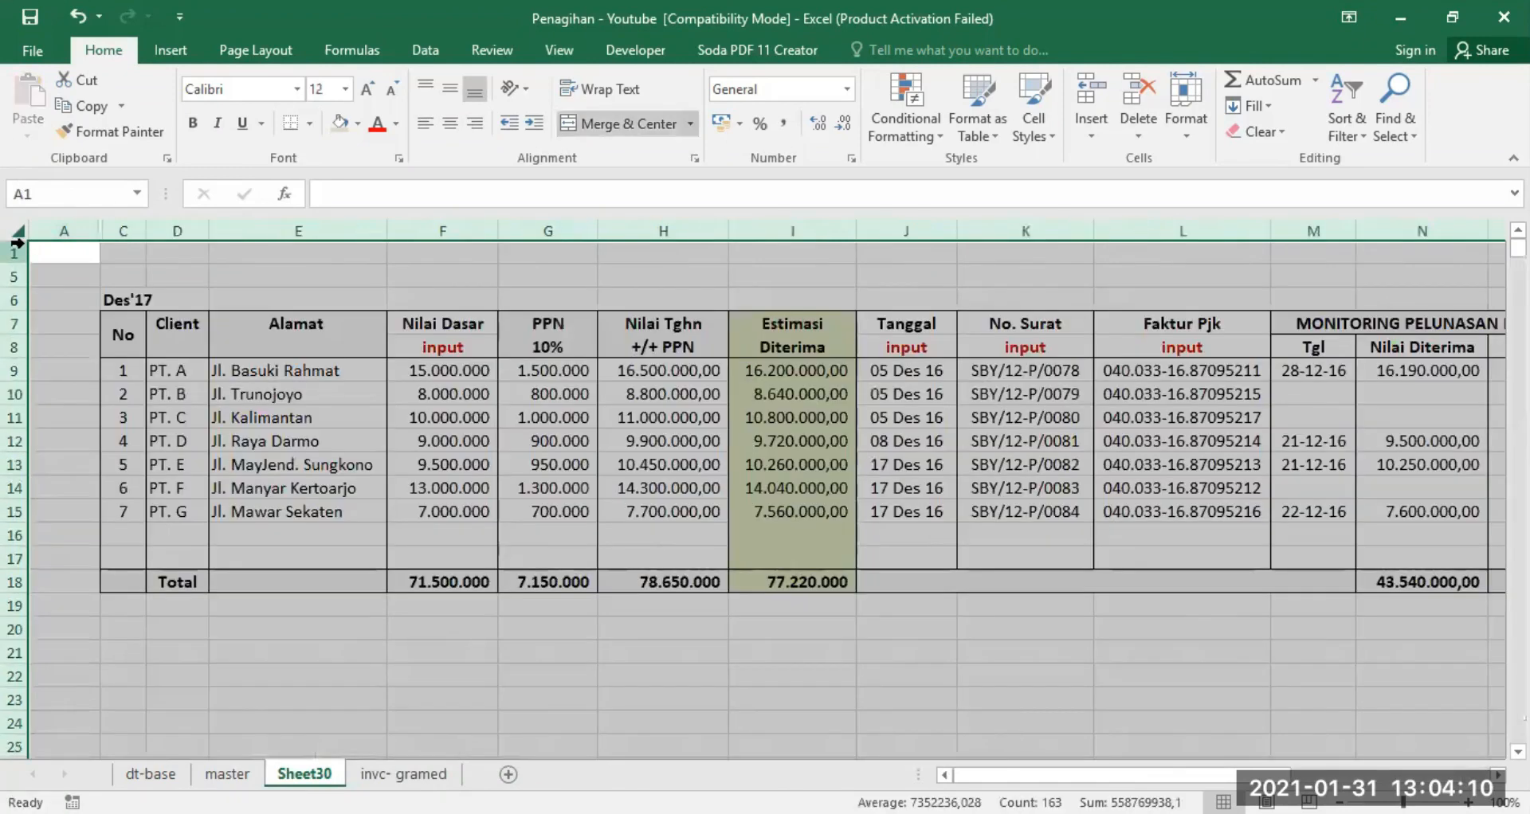
Check the bank options in P11's drop-down list on Sheet30 and compare the sheet with the master sheet
{"action": "left_click", "coordinate": [542, 451]}
{"action": "left_click_drag", "start_coordinate": [1100, 774], "coordinate": [1268, 775]}
{"action": "left_click", "coordinate": [1210, 417]}
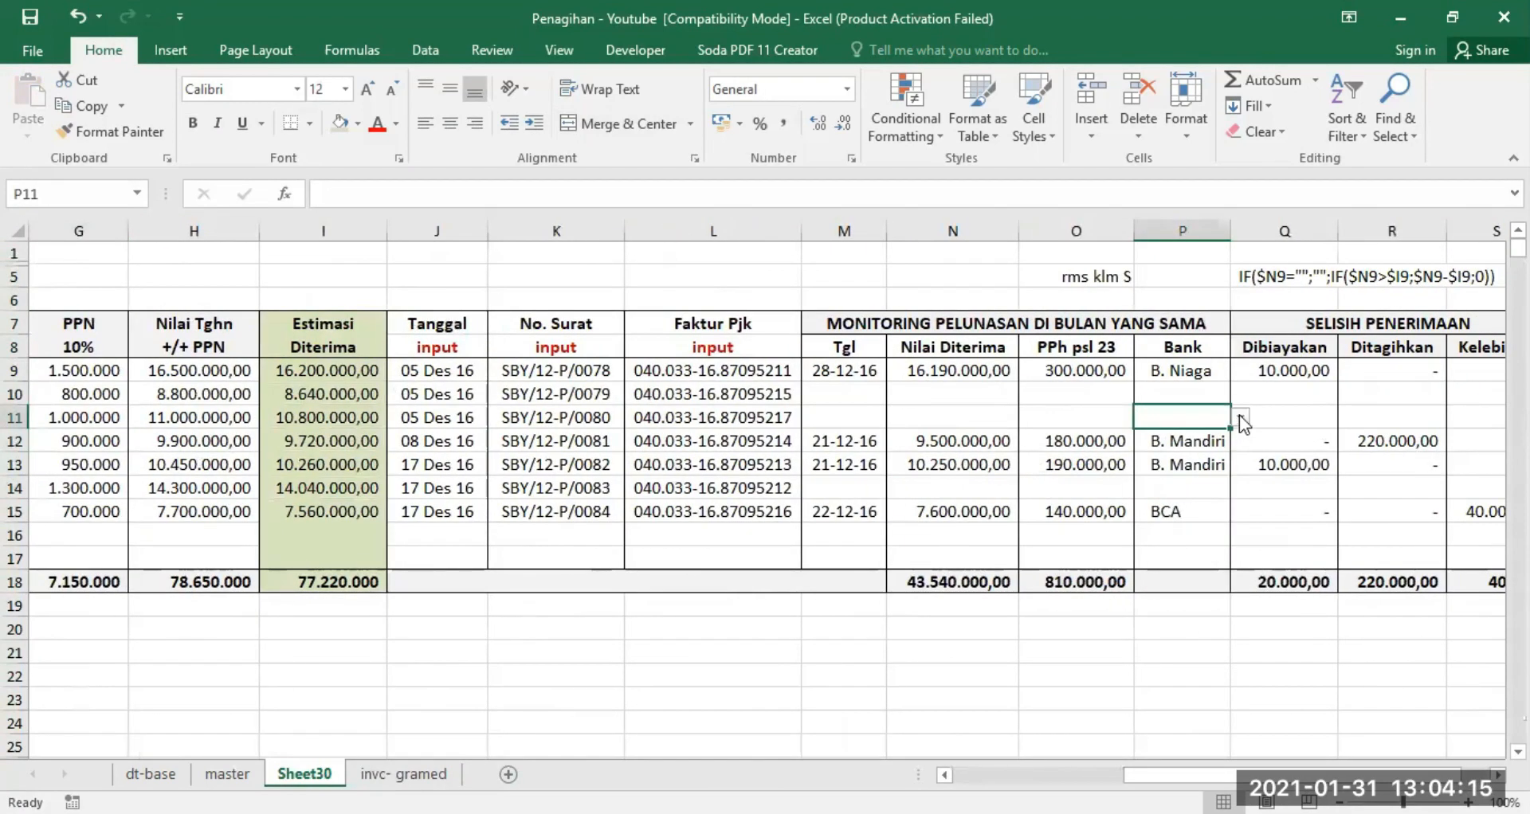
{"action": "left_click", "coordinate": [1241, 417]}
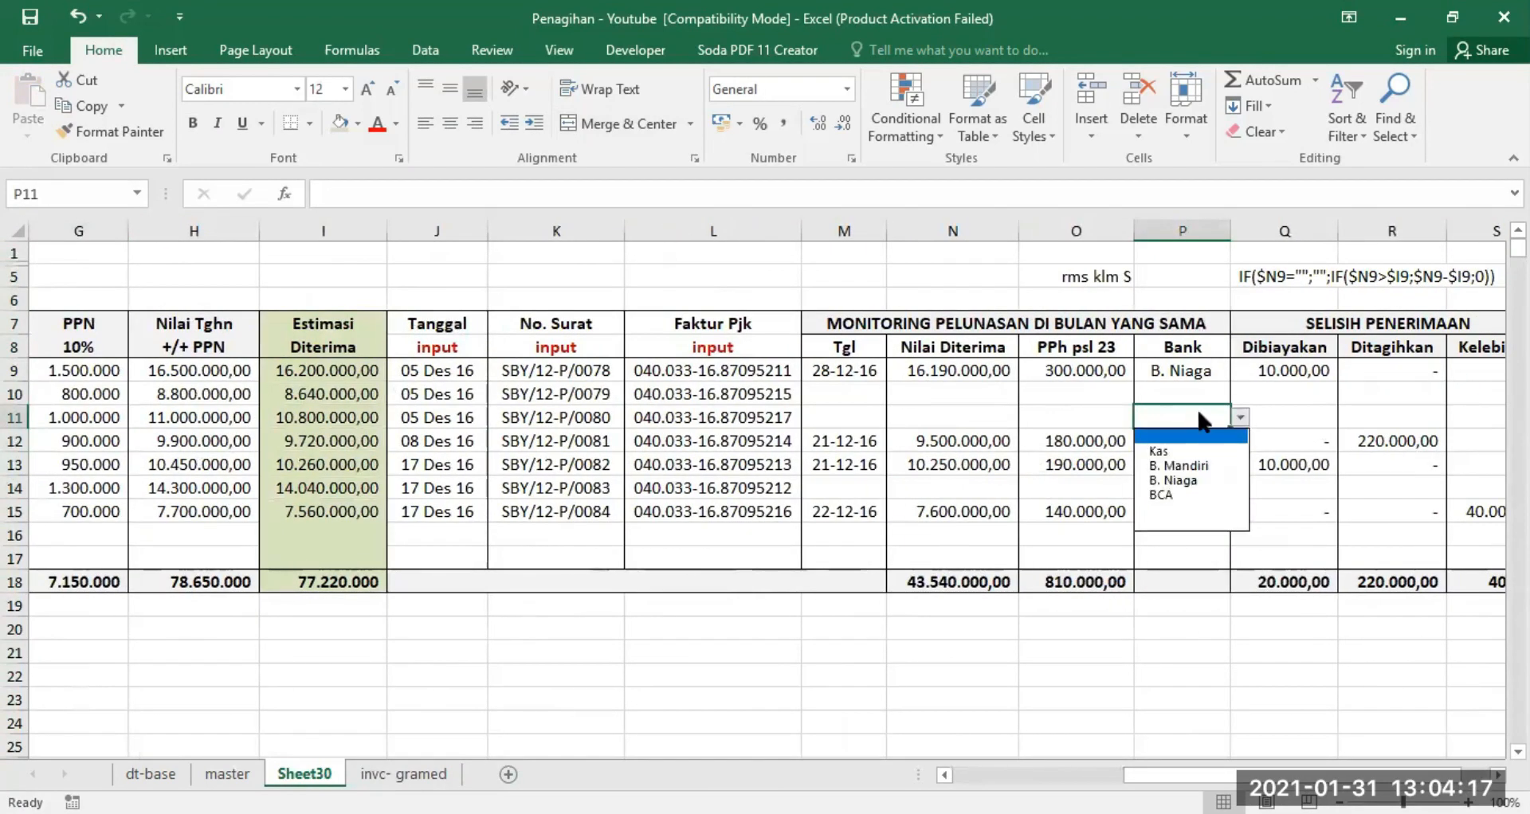
{"action": "left_click", "coordinate": [1217, 408]}
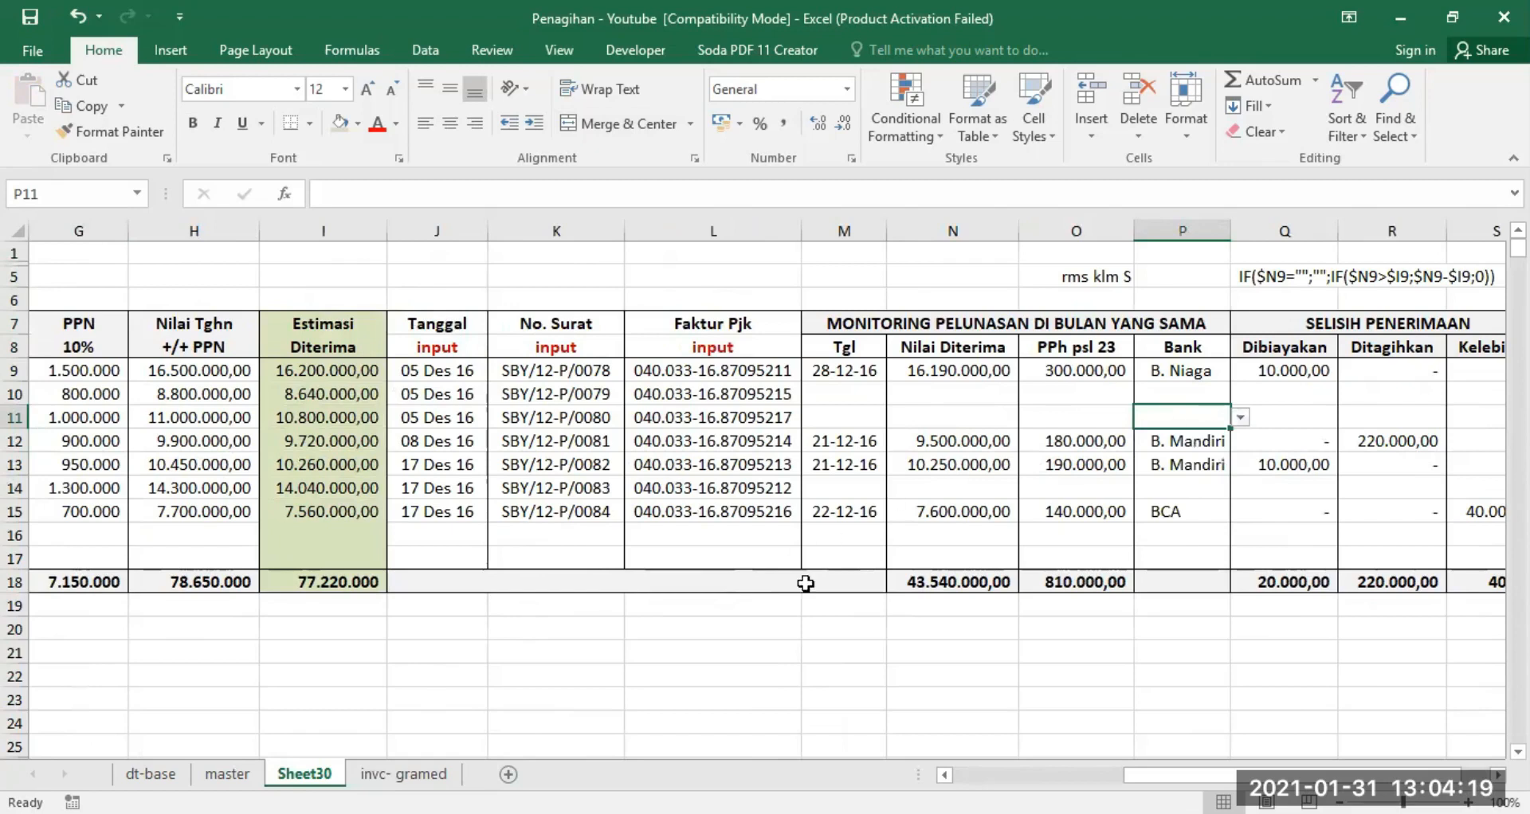
{"action": "left_click", "coordinate": [227, 774]}
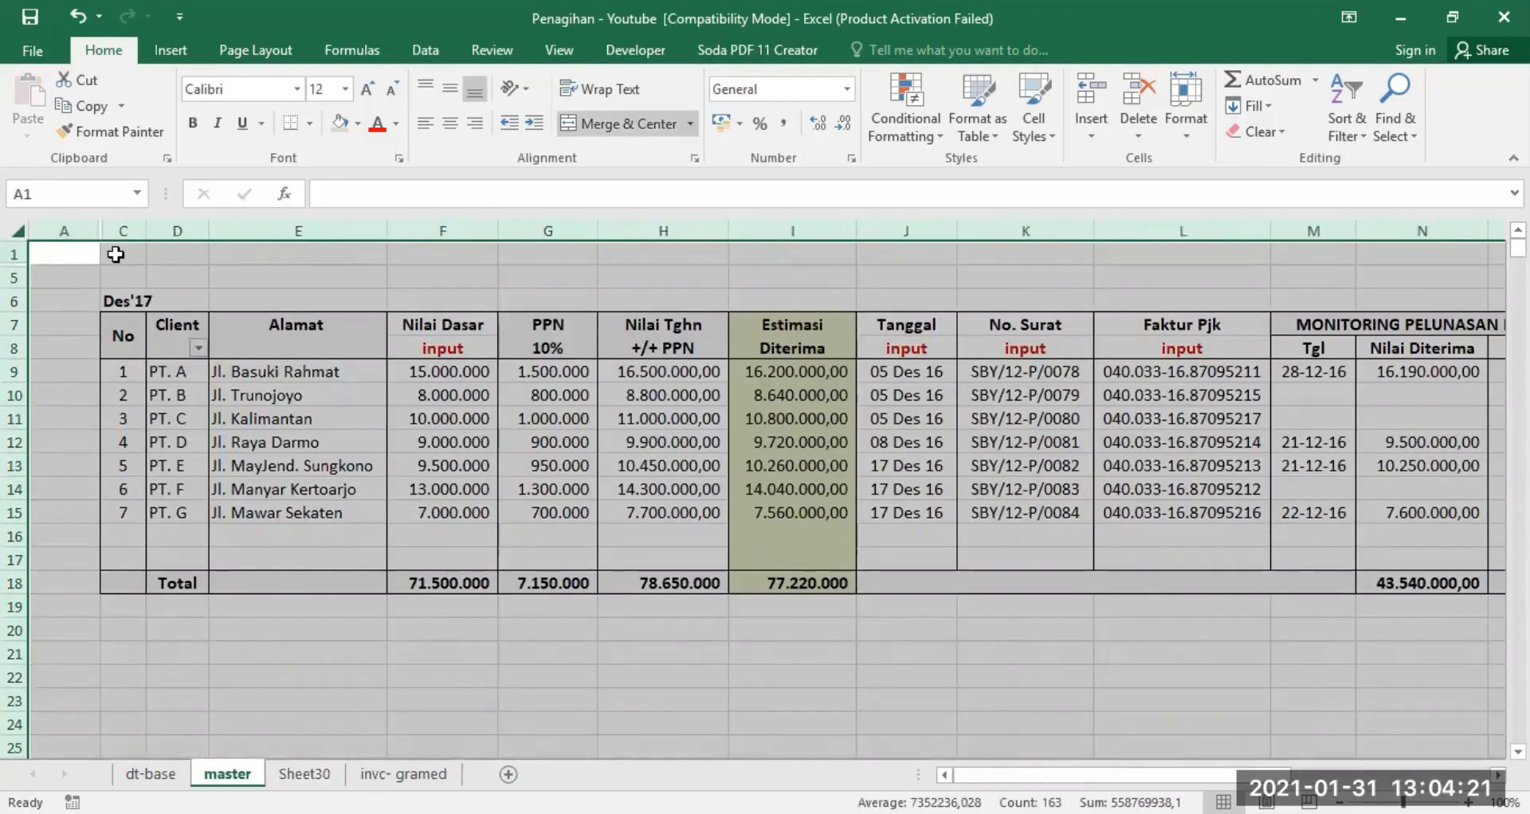
{"action": "left_click", "coordinate": [397, 774]}
{"action": "left_click", "coordinate": [321, 774]}
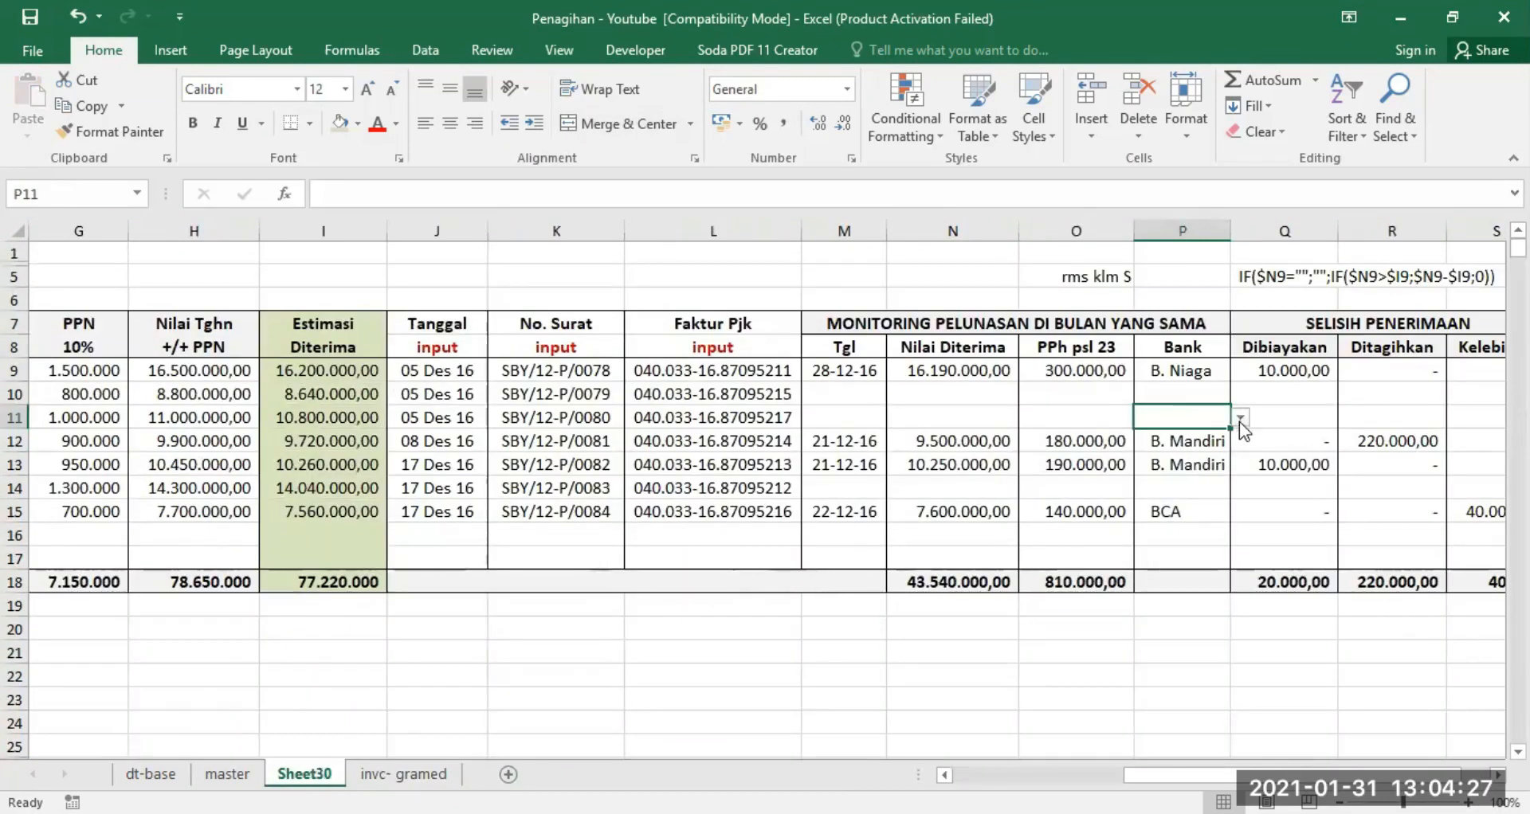
Test the bank drop-down list in P15 on Sheet30 by choosing B. Niaga and restoring BCA
{"action": "left_click", "coordinate": [1198, 510]}
{"action": "left_click", "coordinate": [1248, 514]}
{"action": "left_click", "coordinate": [1164, 569]}
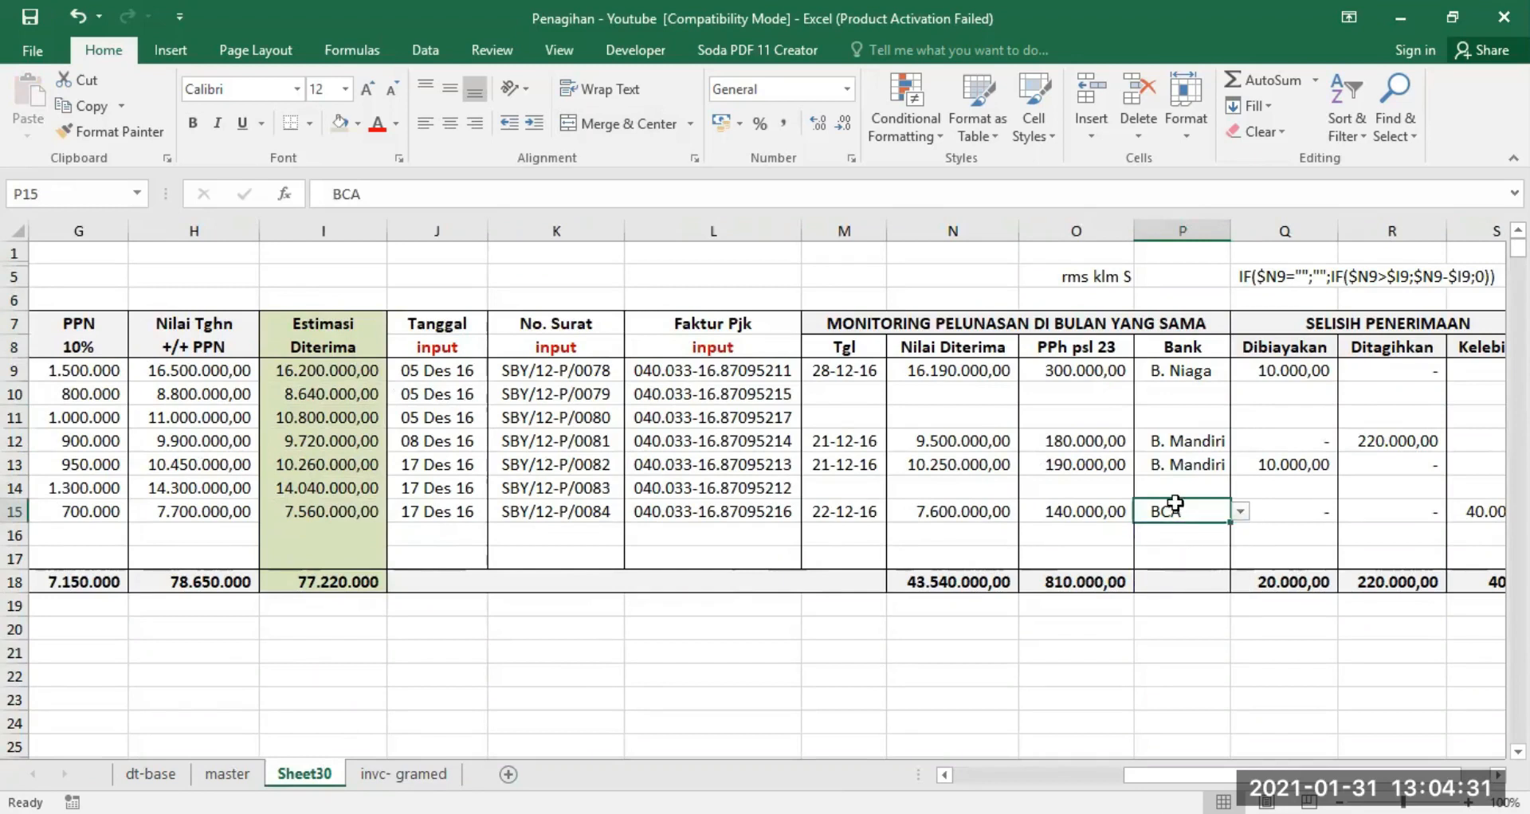
{"action": "left_click", "coordinate": [1240, 514]}
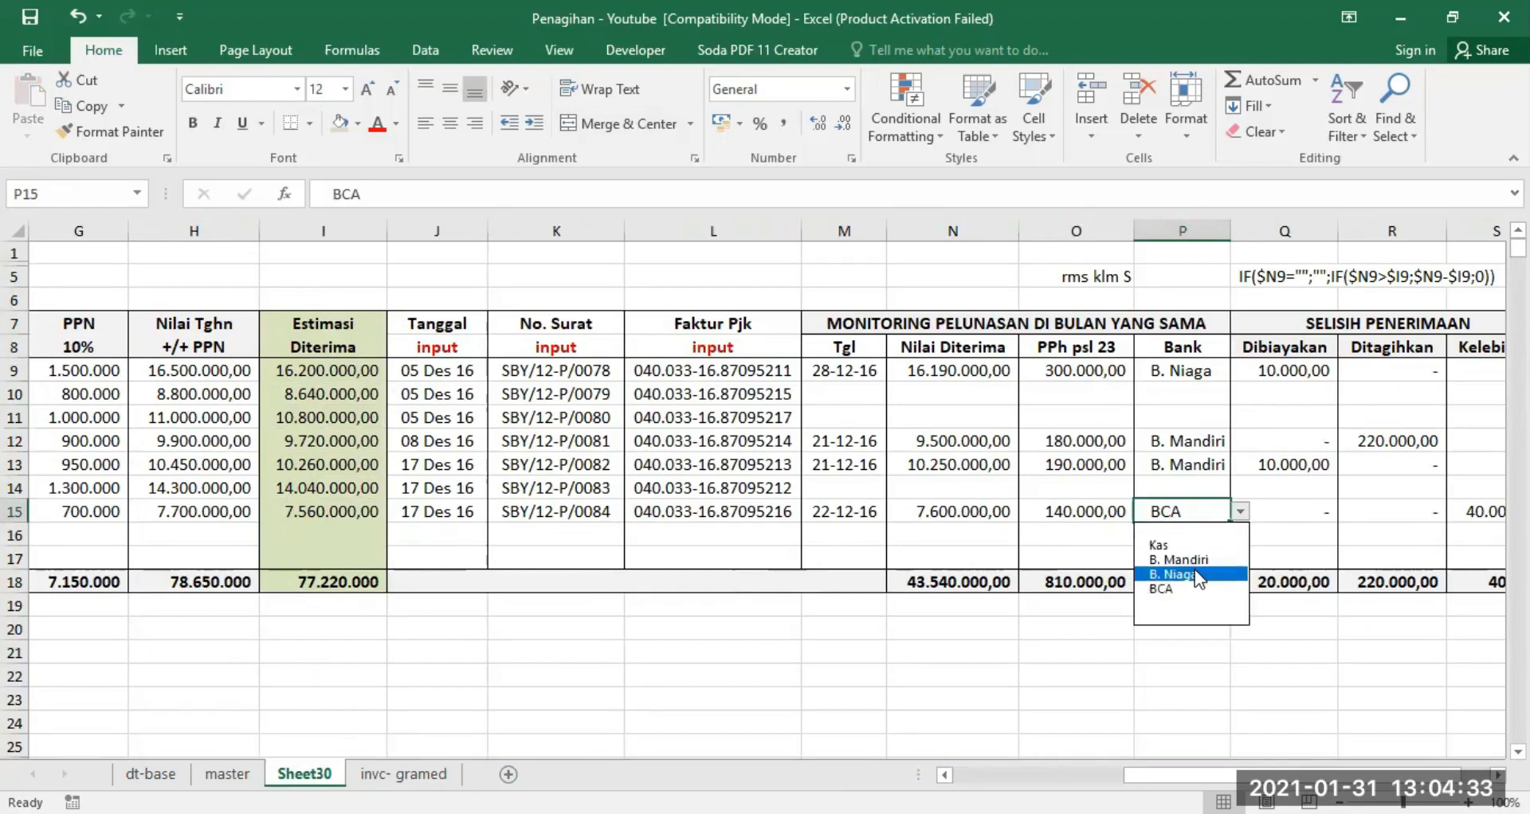
{"action": "left_click", "coordinate": [1195, 570]}
{"action": "left_click", "coordinate": [1241, 512]}
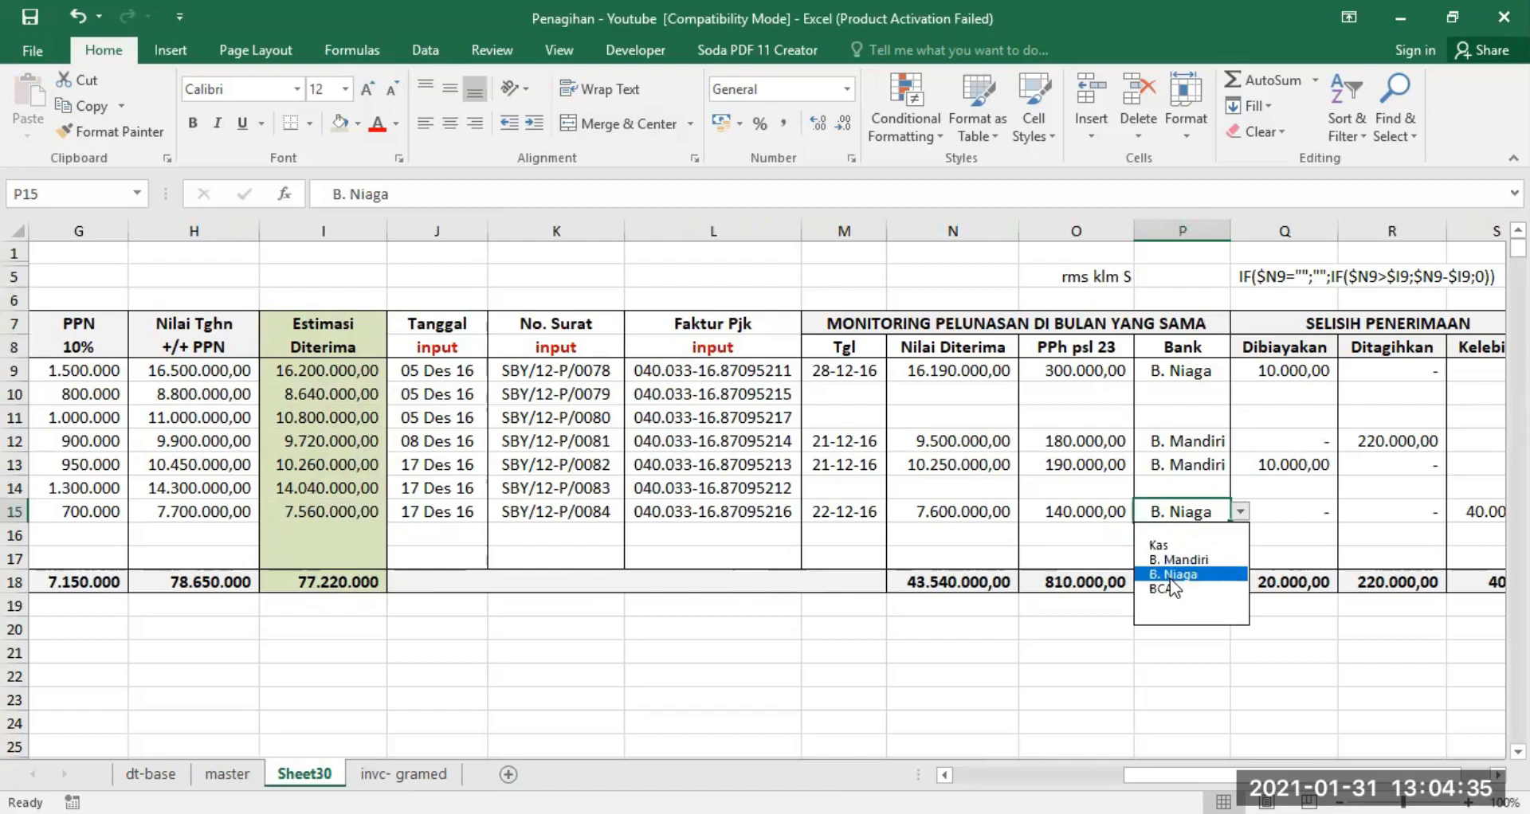
{"action": "left_click", "coordinate": [1164, 589]}
{"action": "left_click_drag", "start_coordinate": [1179, 777], "coordinate": [970, 777]}
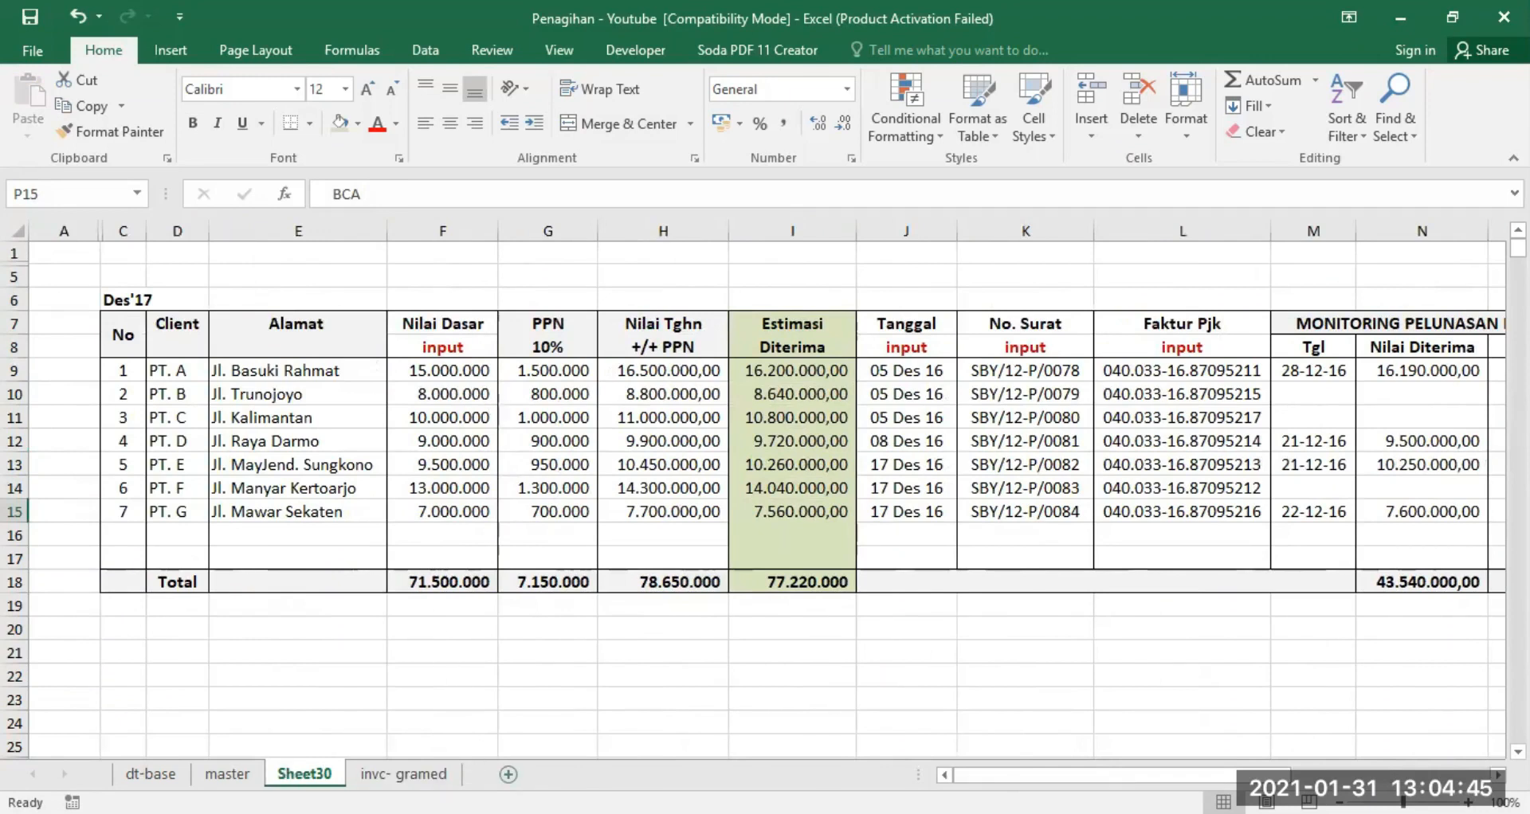
Delete the worksheet Sheet30 and confirm the deletion
{"action": "right_click", "coordinate": [305, 772]}
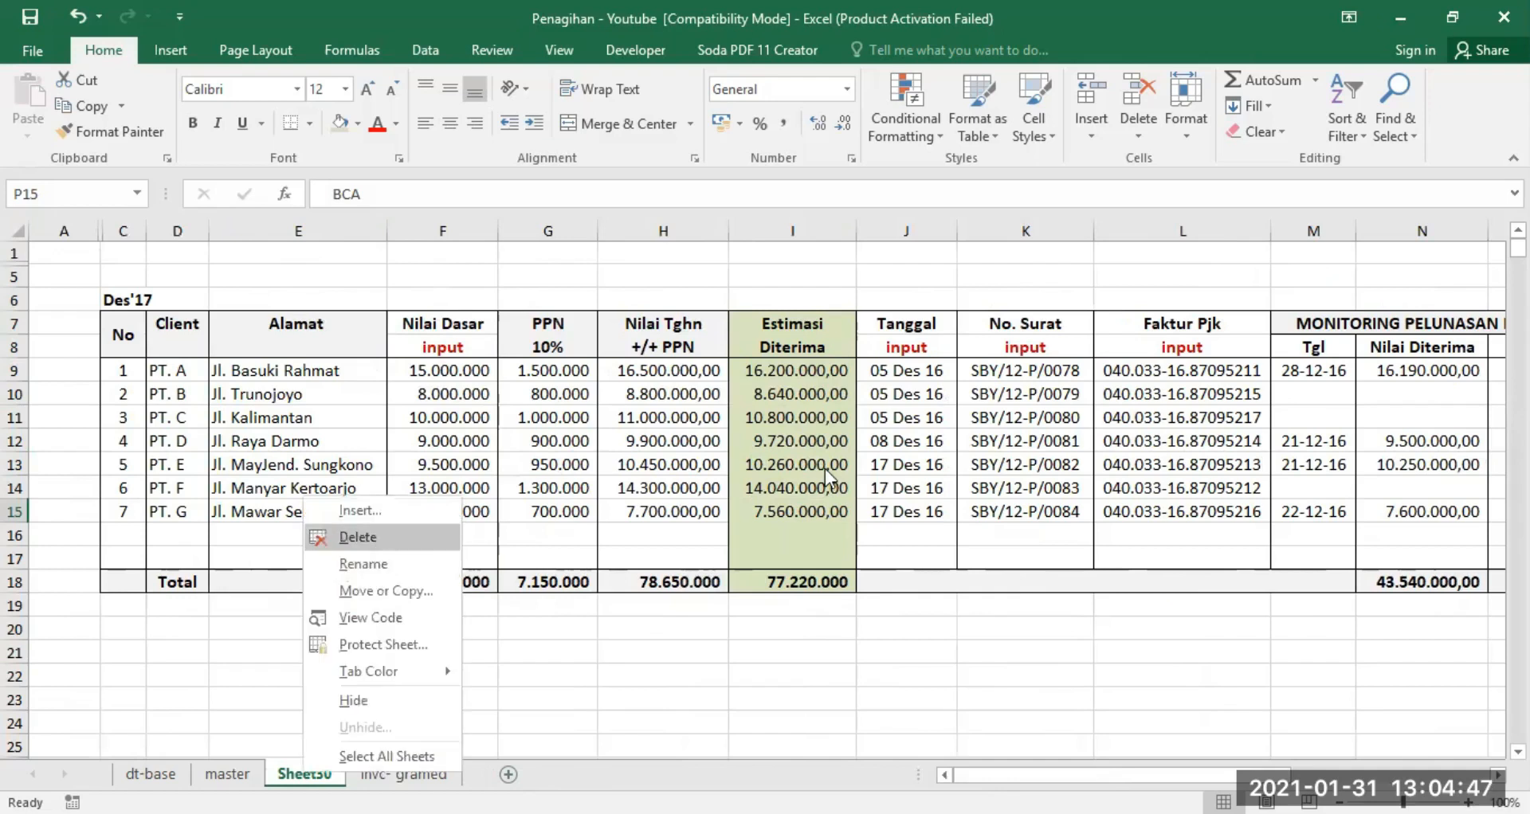
{"action": "left_click", "coordinate": [371, 540]}
{"action": "left_click", "coordinate": [720, 481]}
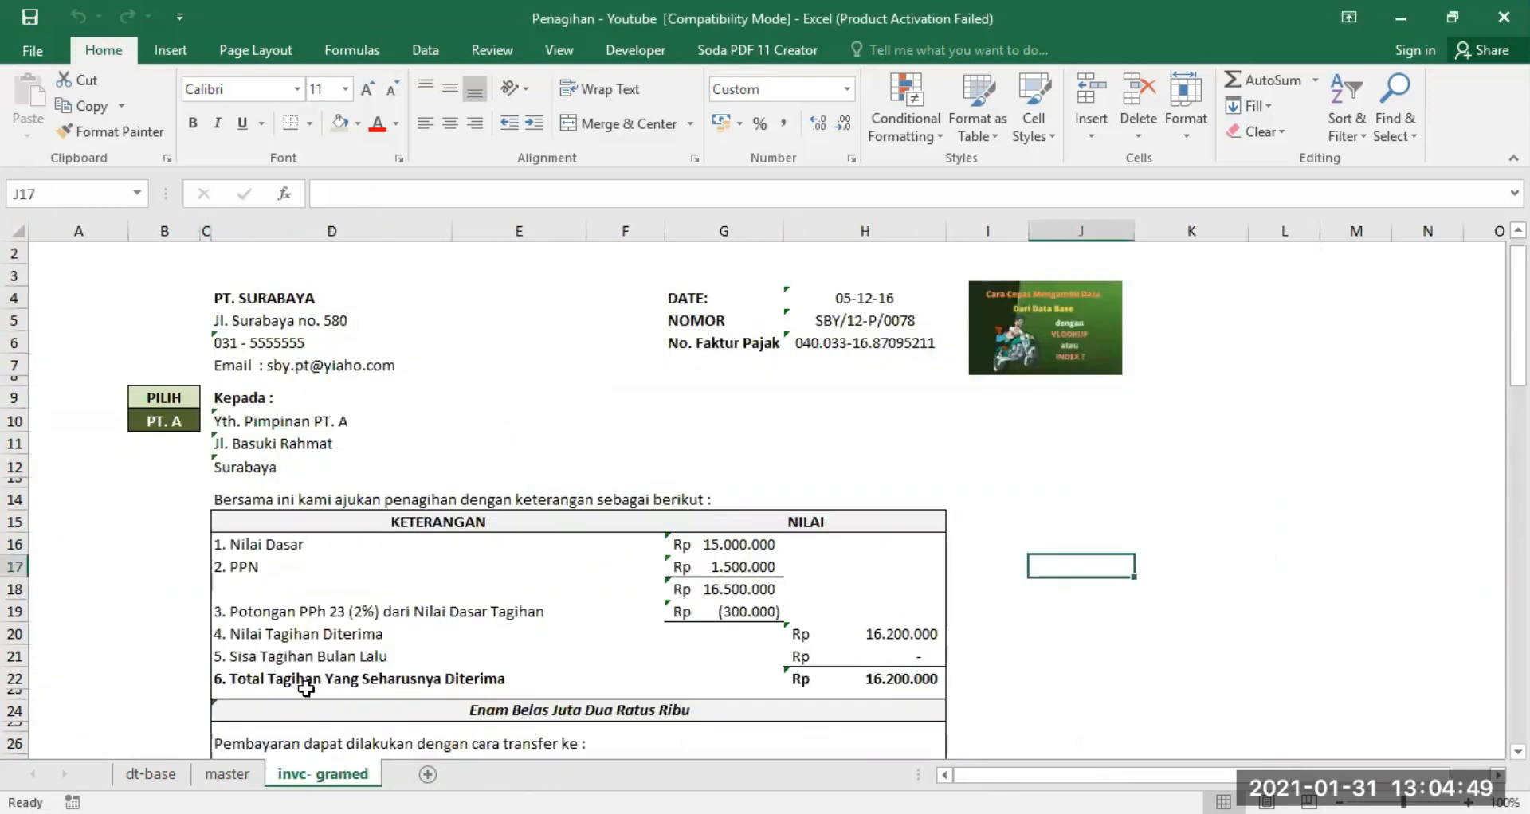
Create a copy of the master sheet within the same workbook, placed before the invc- gramed sheet
{"action": "left_click", "coordinate": [223, 771]}
{"action": "left_click", "coordinate": [388, 597]}
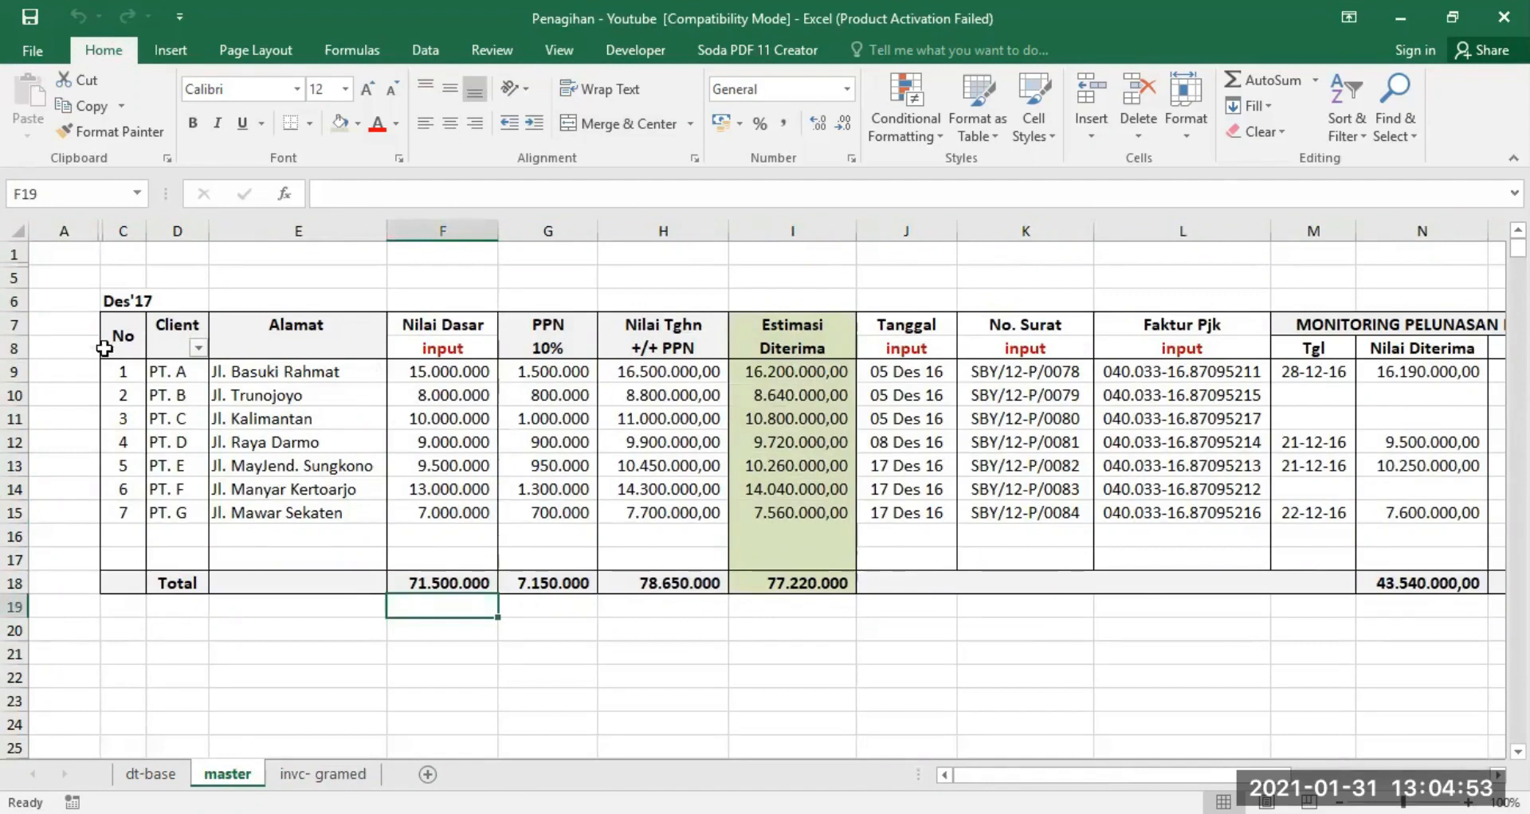
{"action": "left_click", "coordinate": [16, 230]}
{"action": "left_click", "coordinate": [250, 374]}
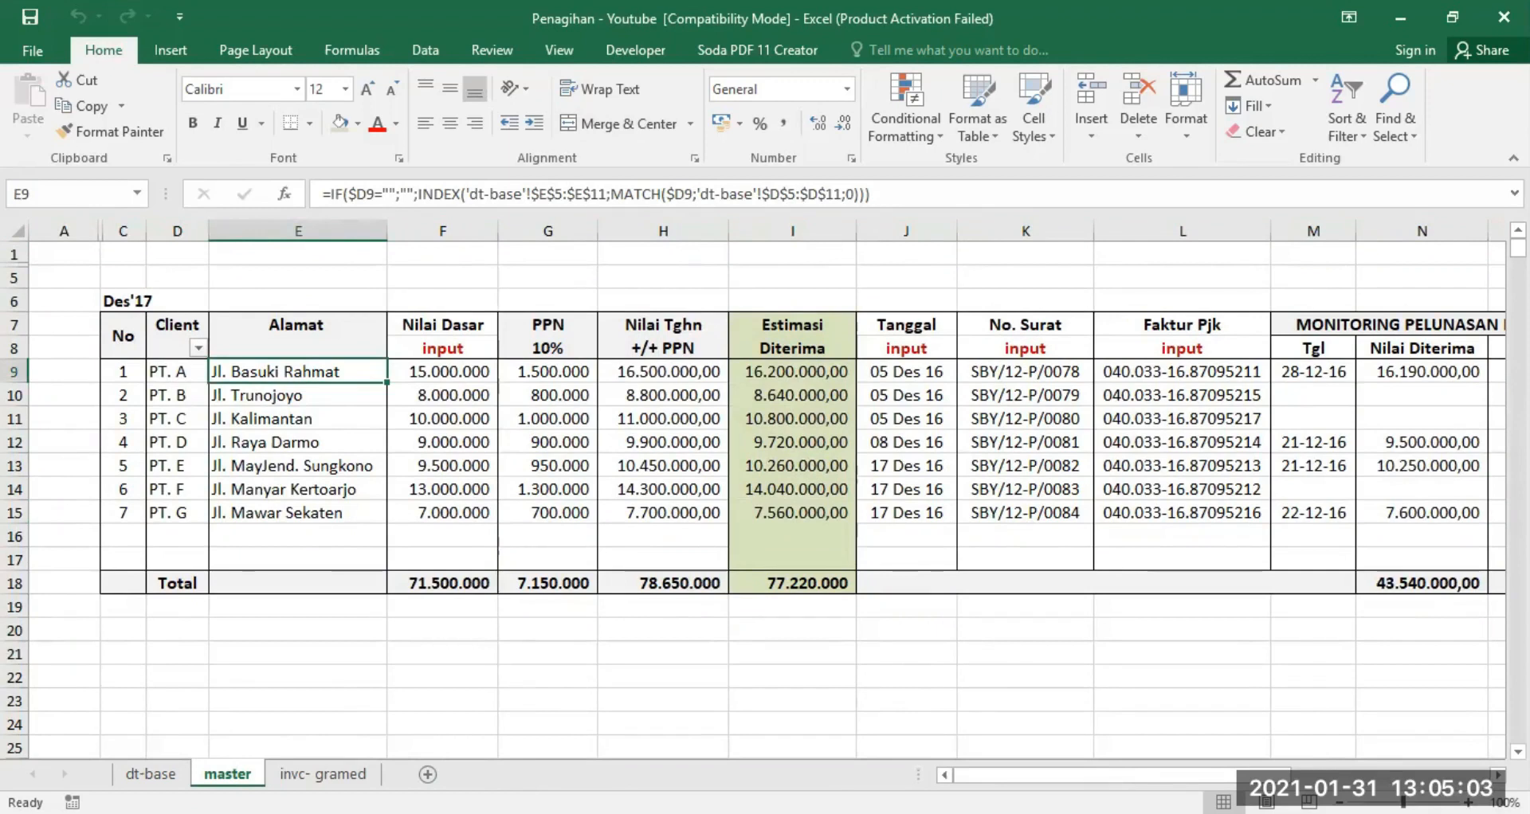
{"action": "right_click", "coordinate": [229, 773]}
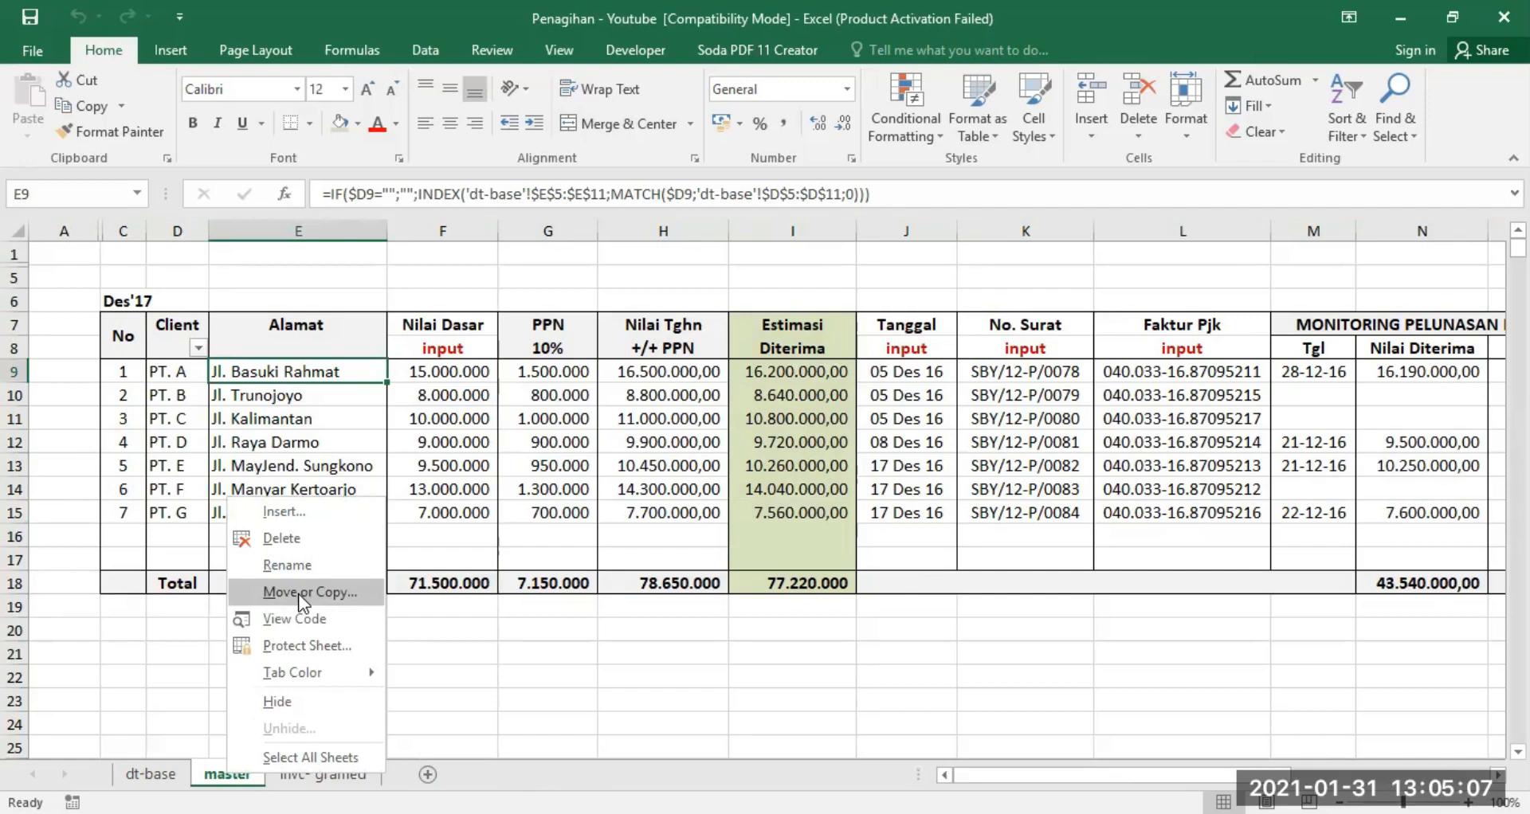
{"action": "left_click", "coordinate": [298, 595]}
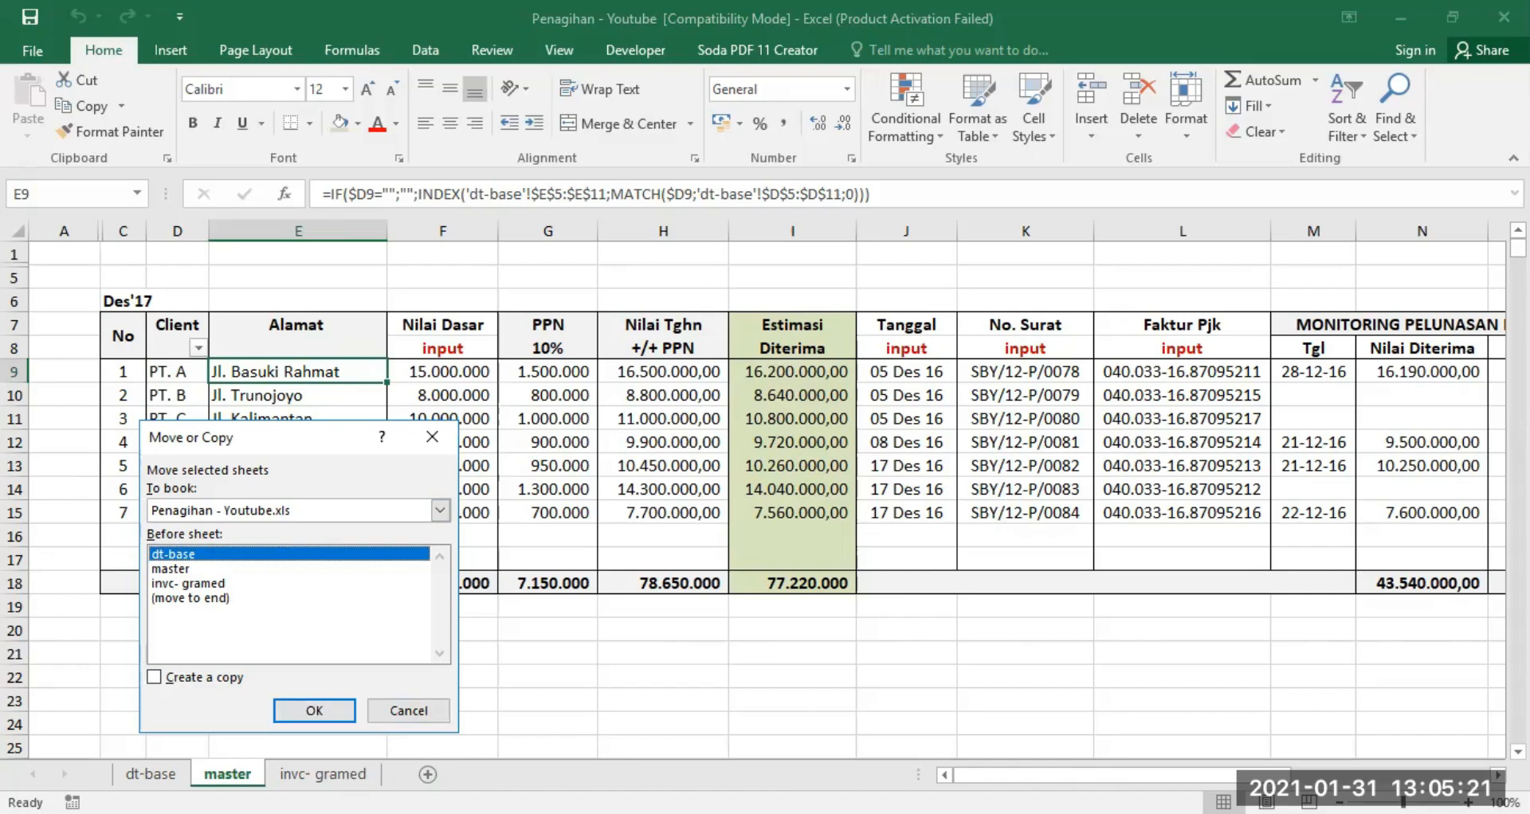
{"action": "left_click", "coordinate": [199, 584]}
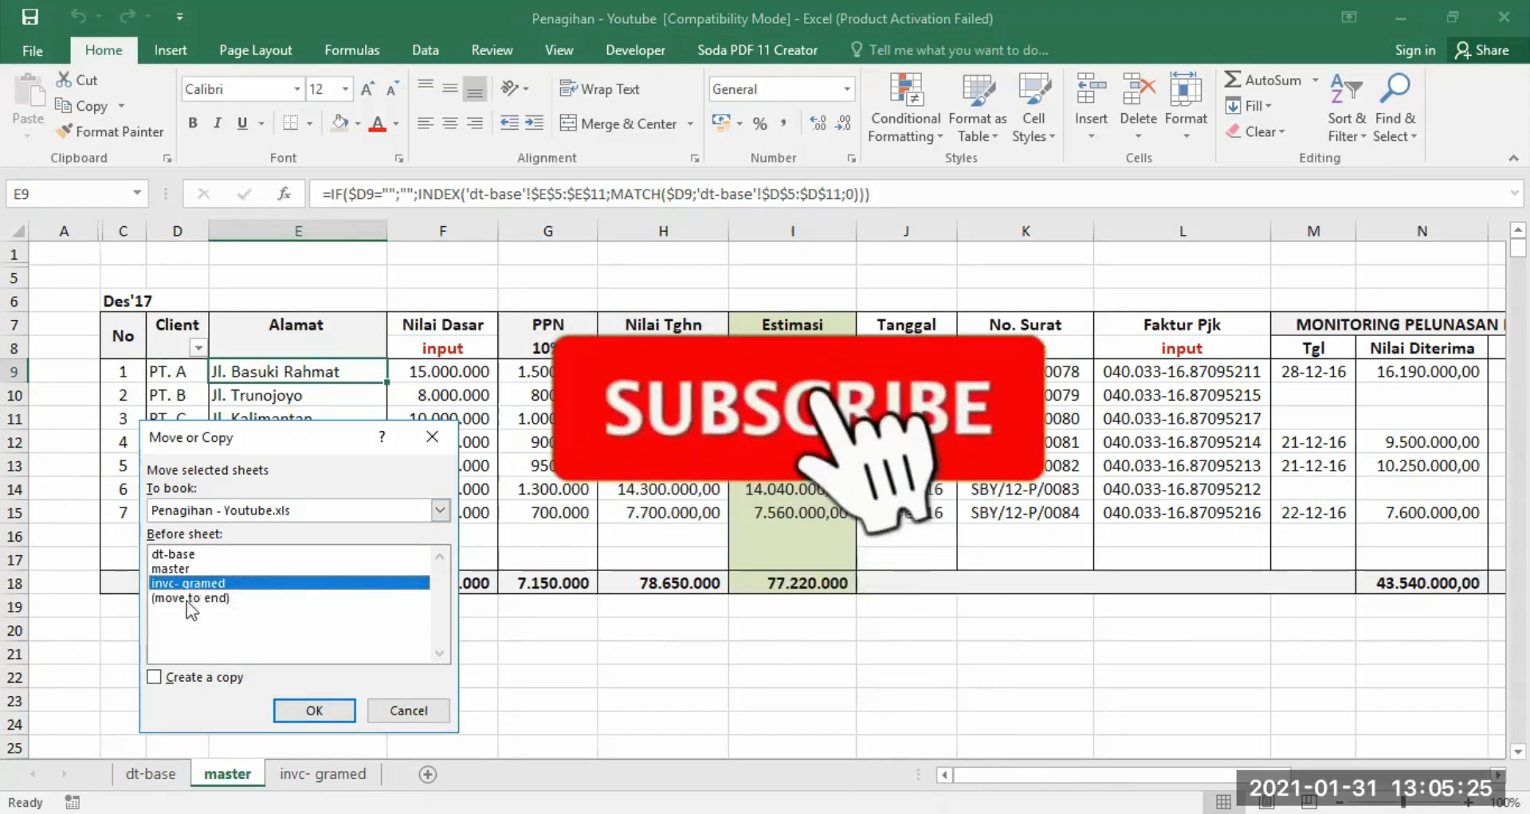
{"action": "left_click", "coordinate": [156, 678]}
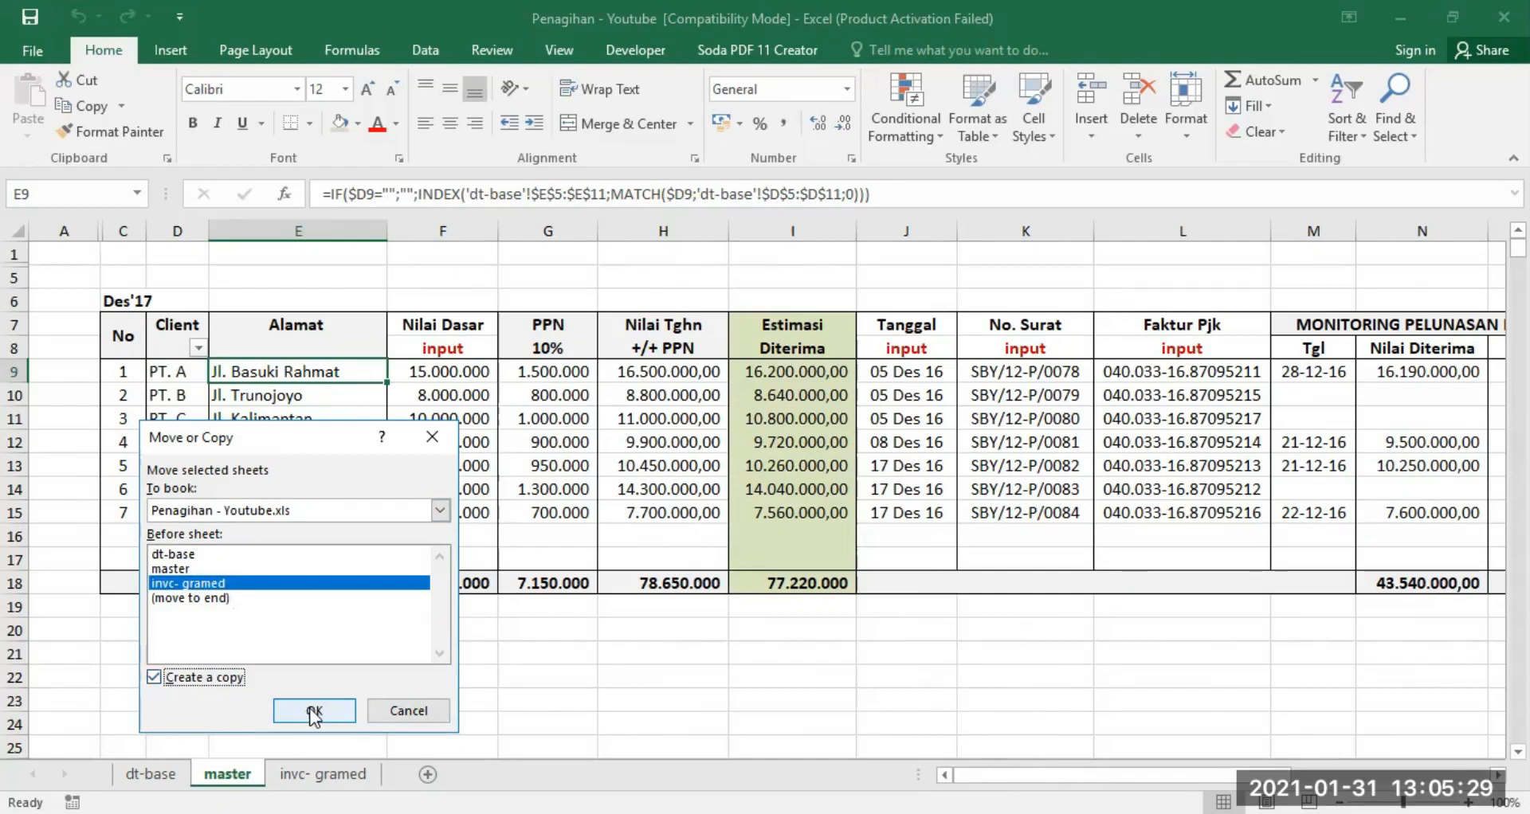
{"action": "left_click", "coordinate": [314, 712]}
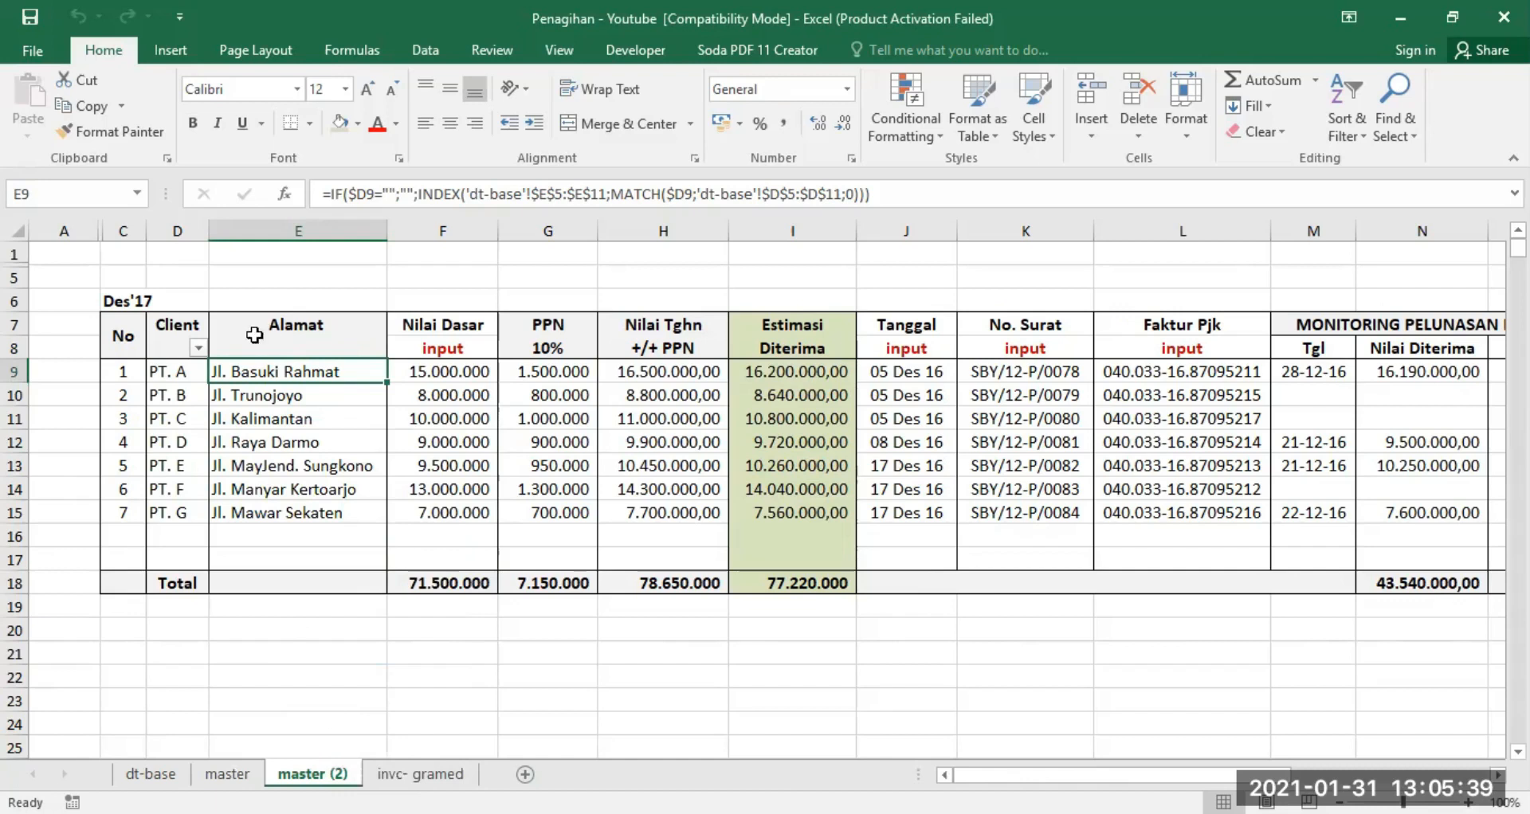
Try the bank drop-down lists on the master (2) sheet, setting P12 to BCA, and check Q9's formula
{"action": "left_click_drag", "start_coordinate": [1265, 775], "coordinate": [1435, 775]}
{"action": "left_click", "coordinate": [1182, 418]}
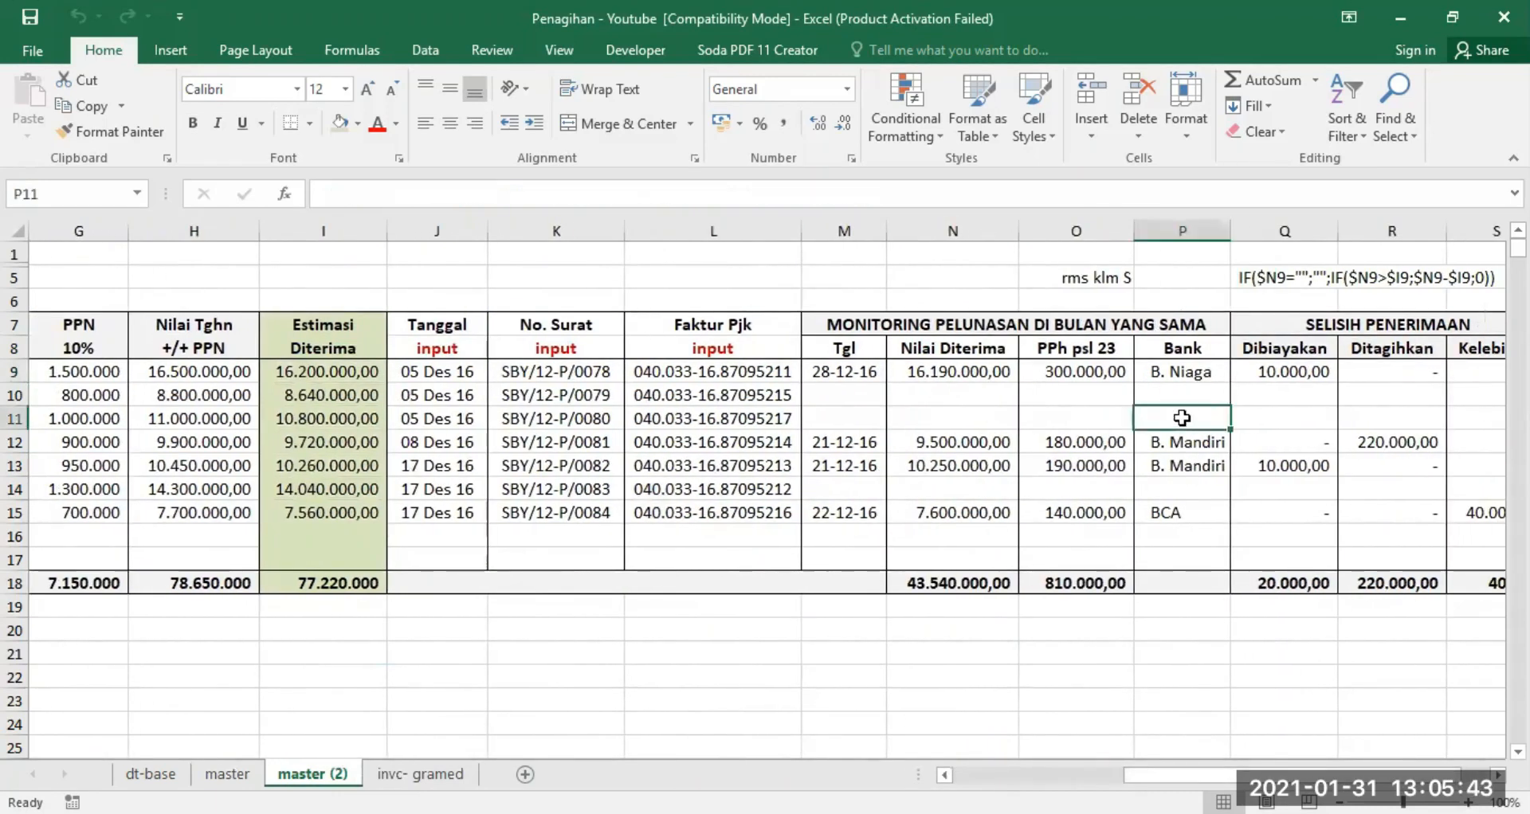
{"action": "left_click", "coordinate": [1241, 418]}
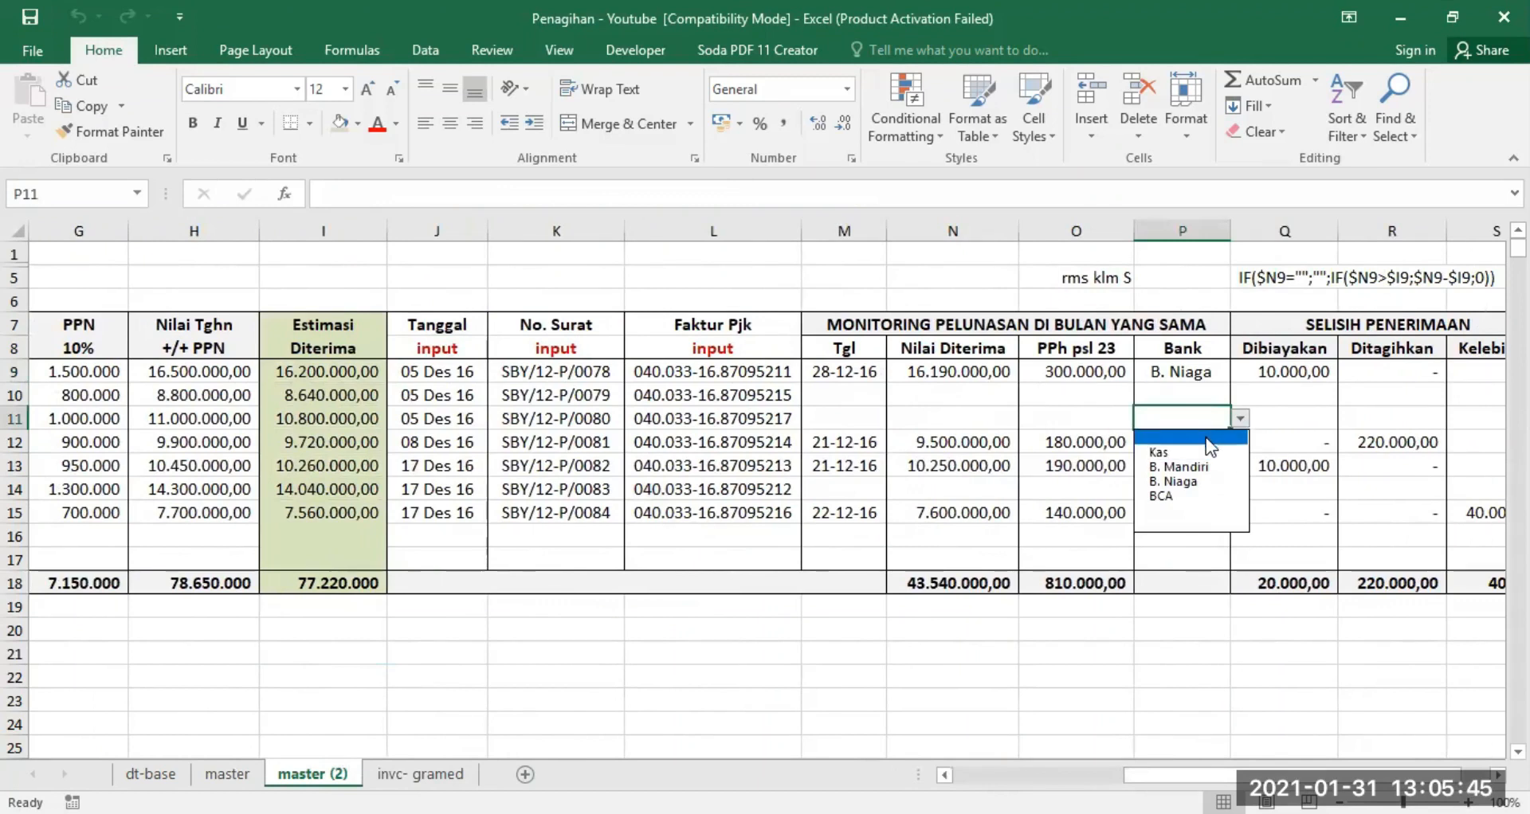
{"action": "left_click", "coordinate": [1206, 437]}
{"action": "left_click", "coordinate": [1215, 440]}
{"action": "left_click", "coordinate": [1240, 442]}
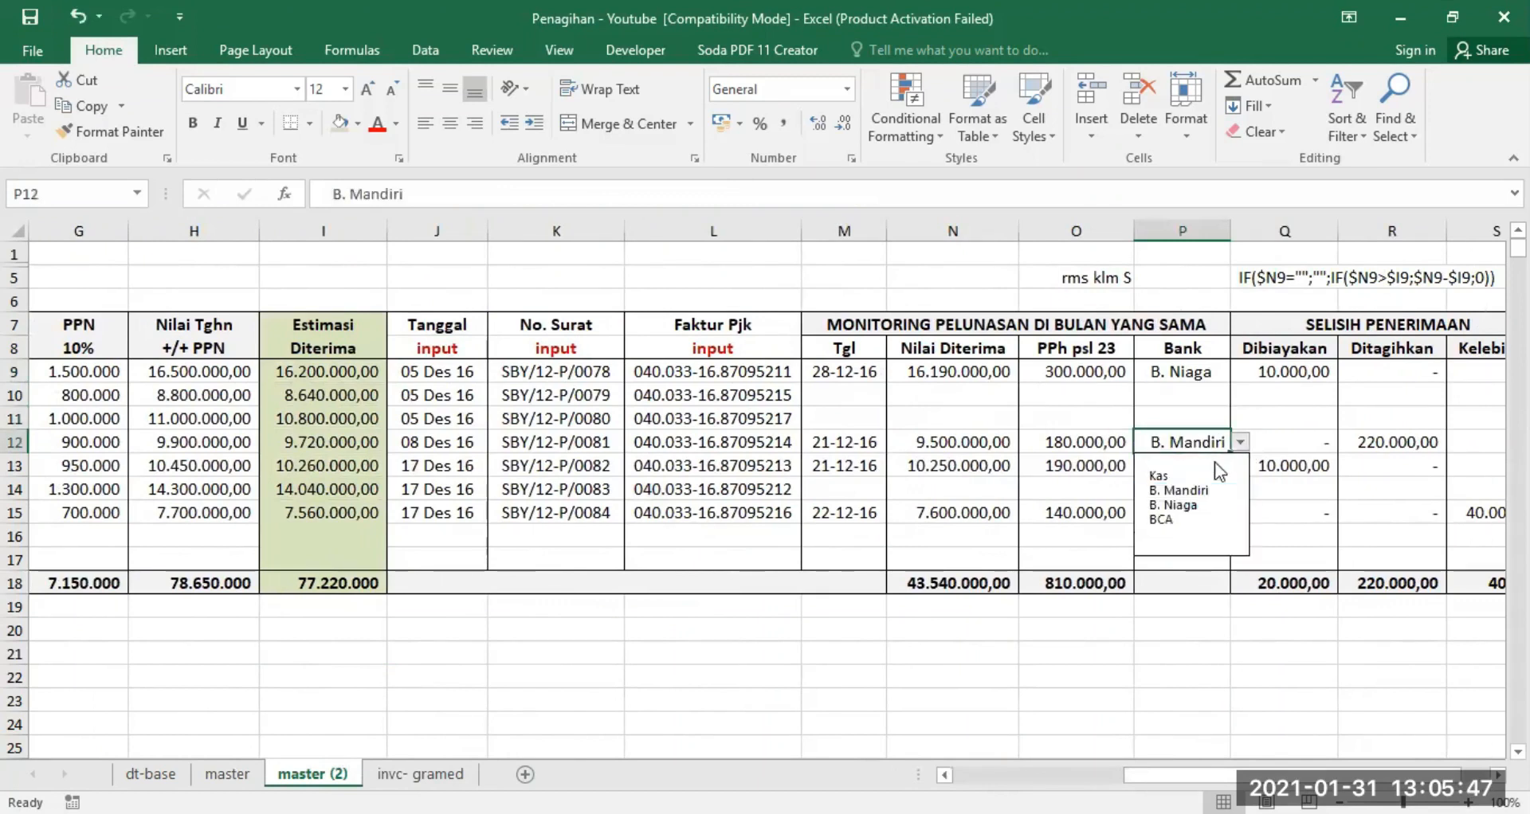
{"action": "left_click", "coordinate": [1205, 476]}
{"action": "left_click", "coordinate": [1240, 442]}
{"action": "left_click", "coordinate": [1184, 518]}
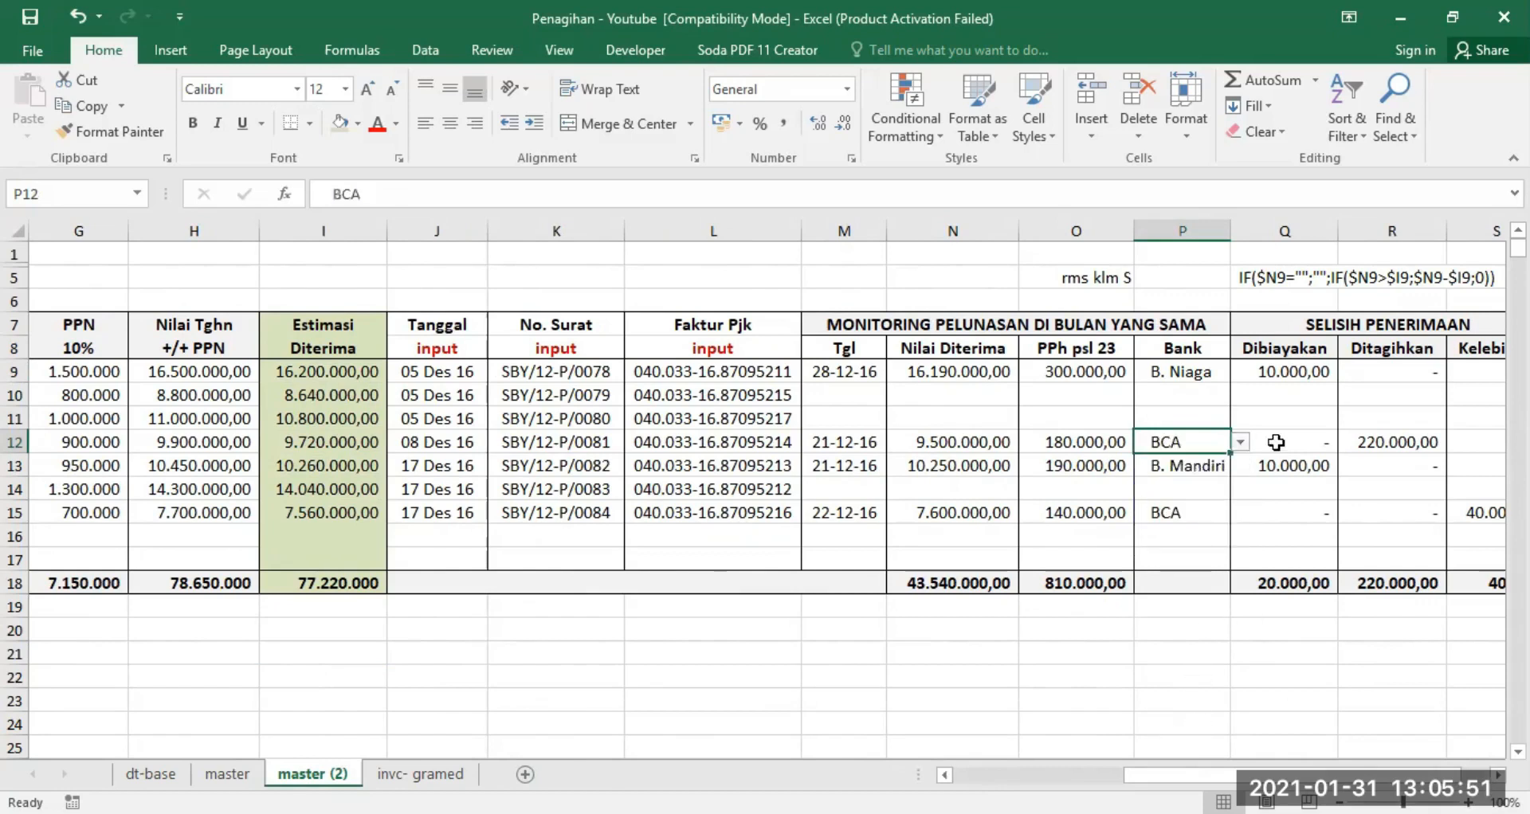
{"action": "left_click", "coordinate": [1274, 373]}
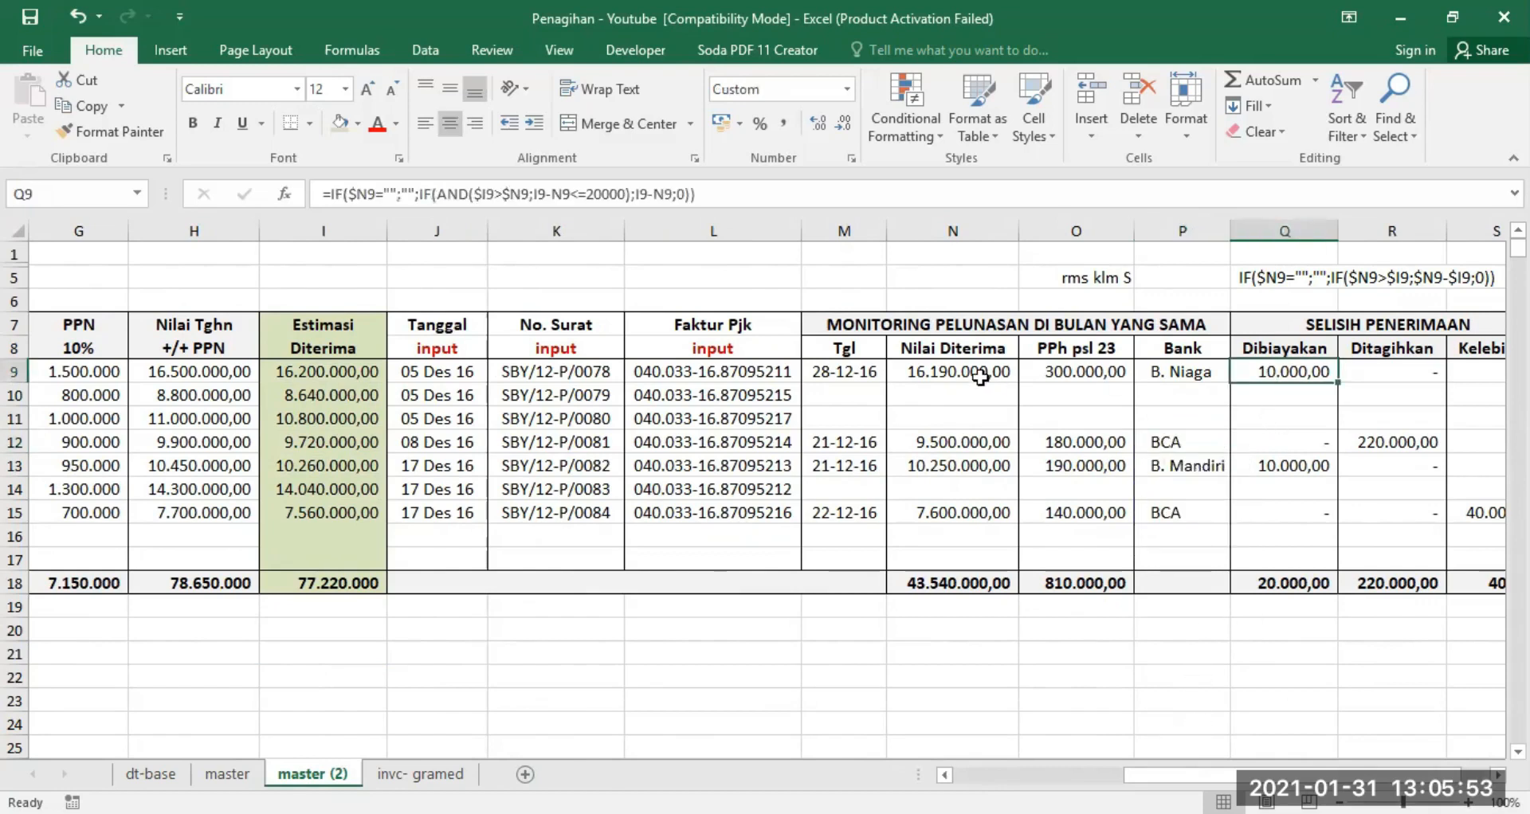
Copy the billing table C6:S18 from master (2) to cell C3 of a new worksheet and autofit all columns there
{"action": "left_click_drag", "start_coordinate": [1179, 776], "coordinate": [1008, 776]}
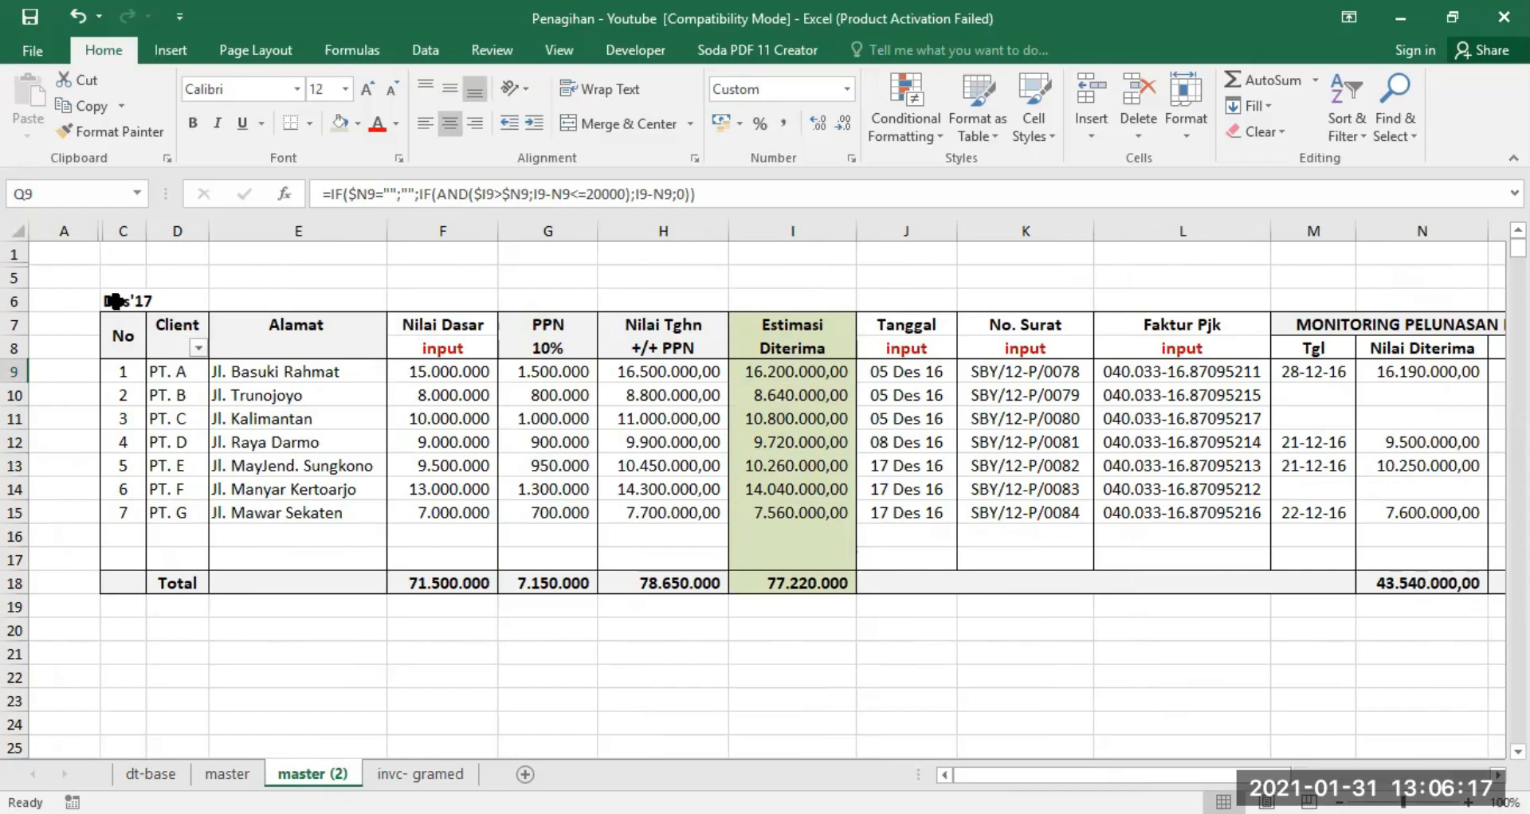
{"action": "left_click_drag", "start_coordinate": [112, 300], "coordinate": [1188, 580]}
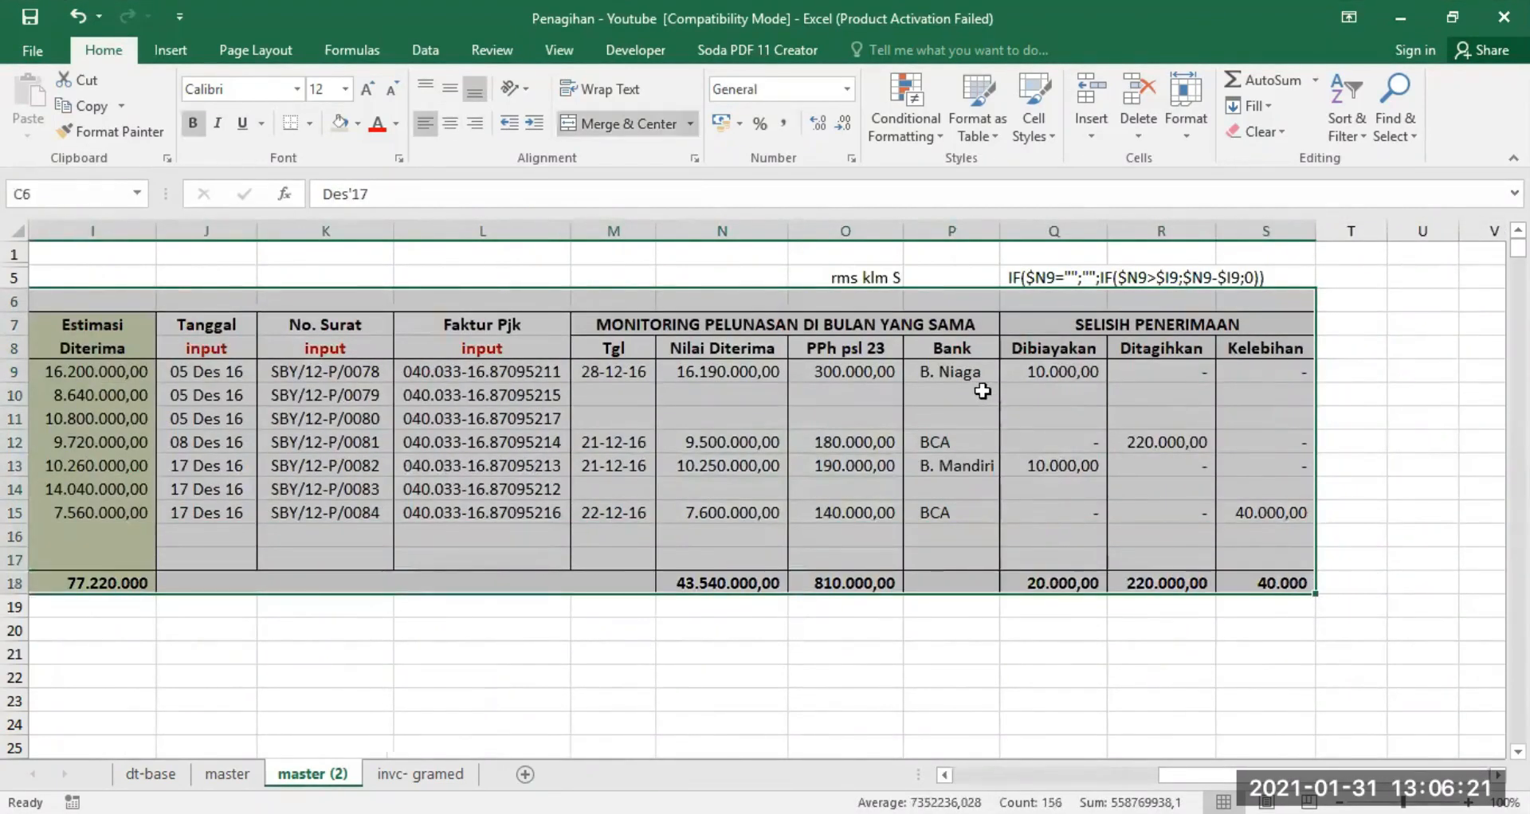
{"action": "right_click", "coordinate": [1009, 386]}
{"action": "left_click", "coordinate": [1036, 374]}
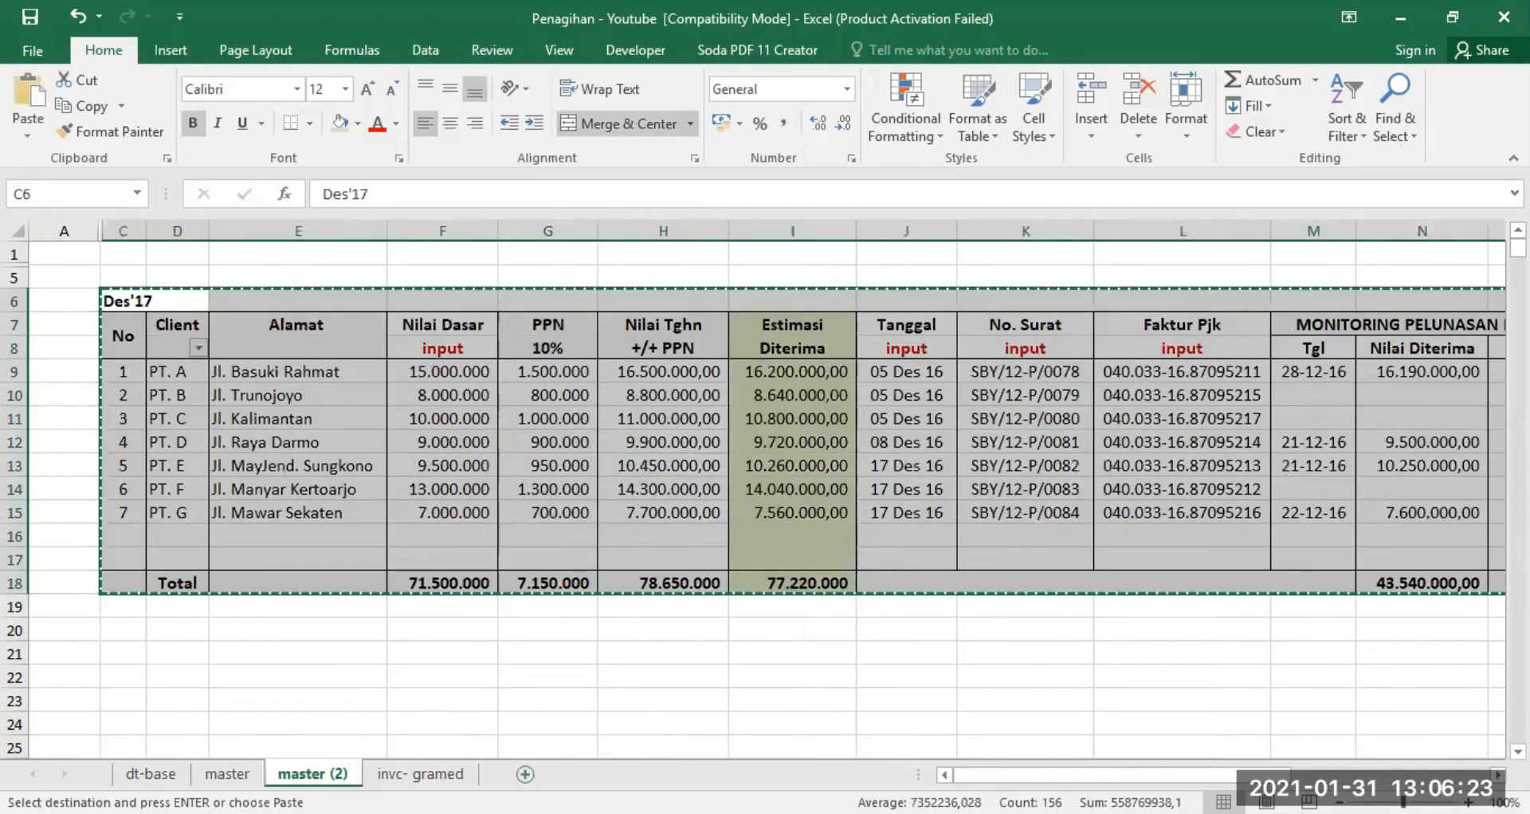
{"action": "left_click", "coordinate": [525, 775]}
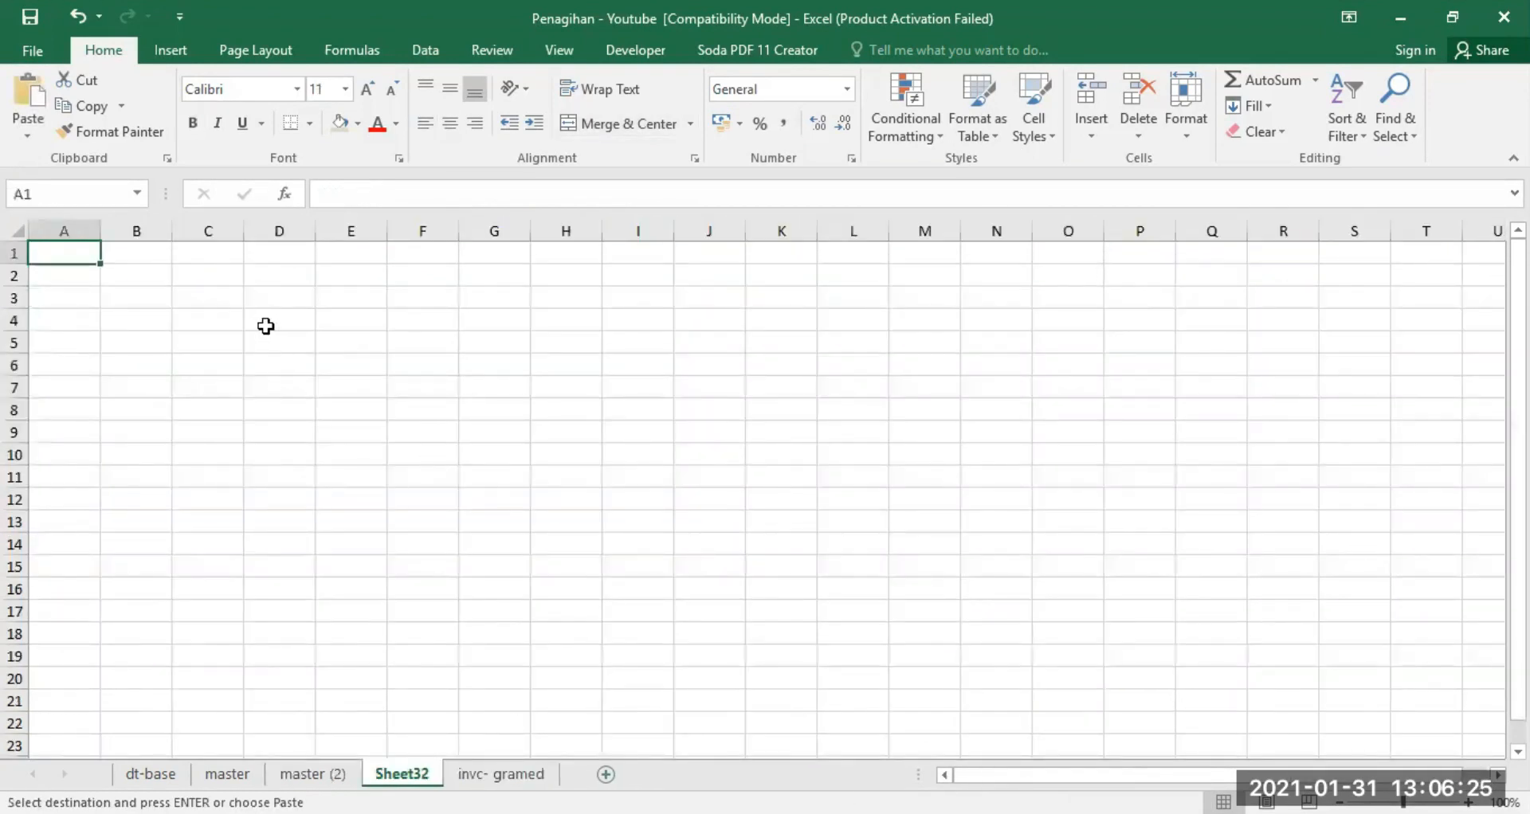
{"action": "left_click", "coordinate": [211, 293]}
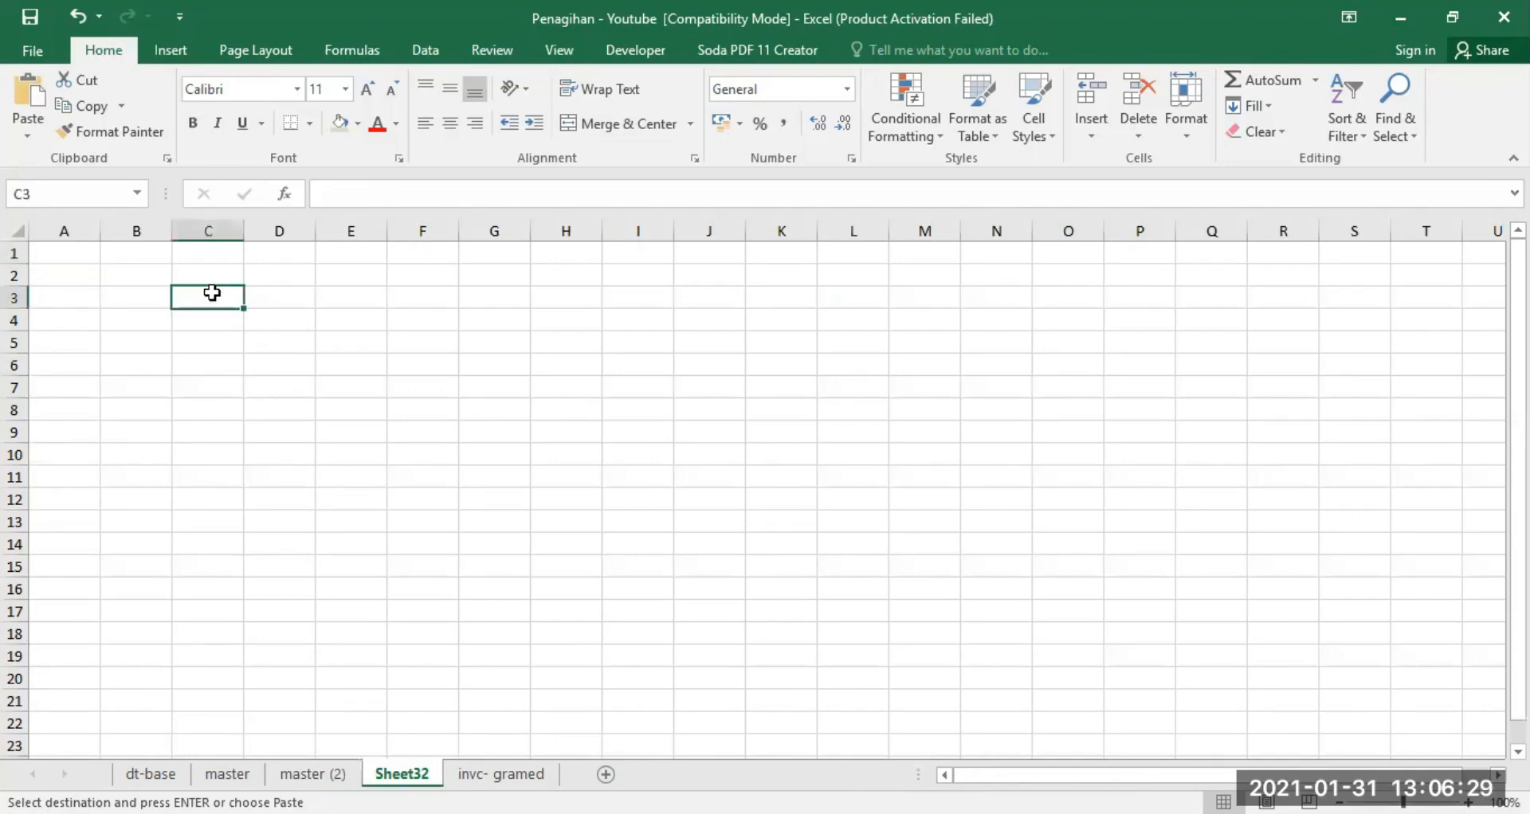
{"action": "key", "text": "ctrl+v"}
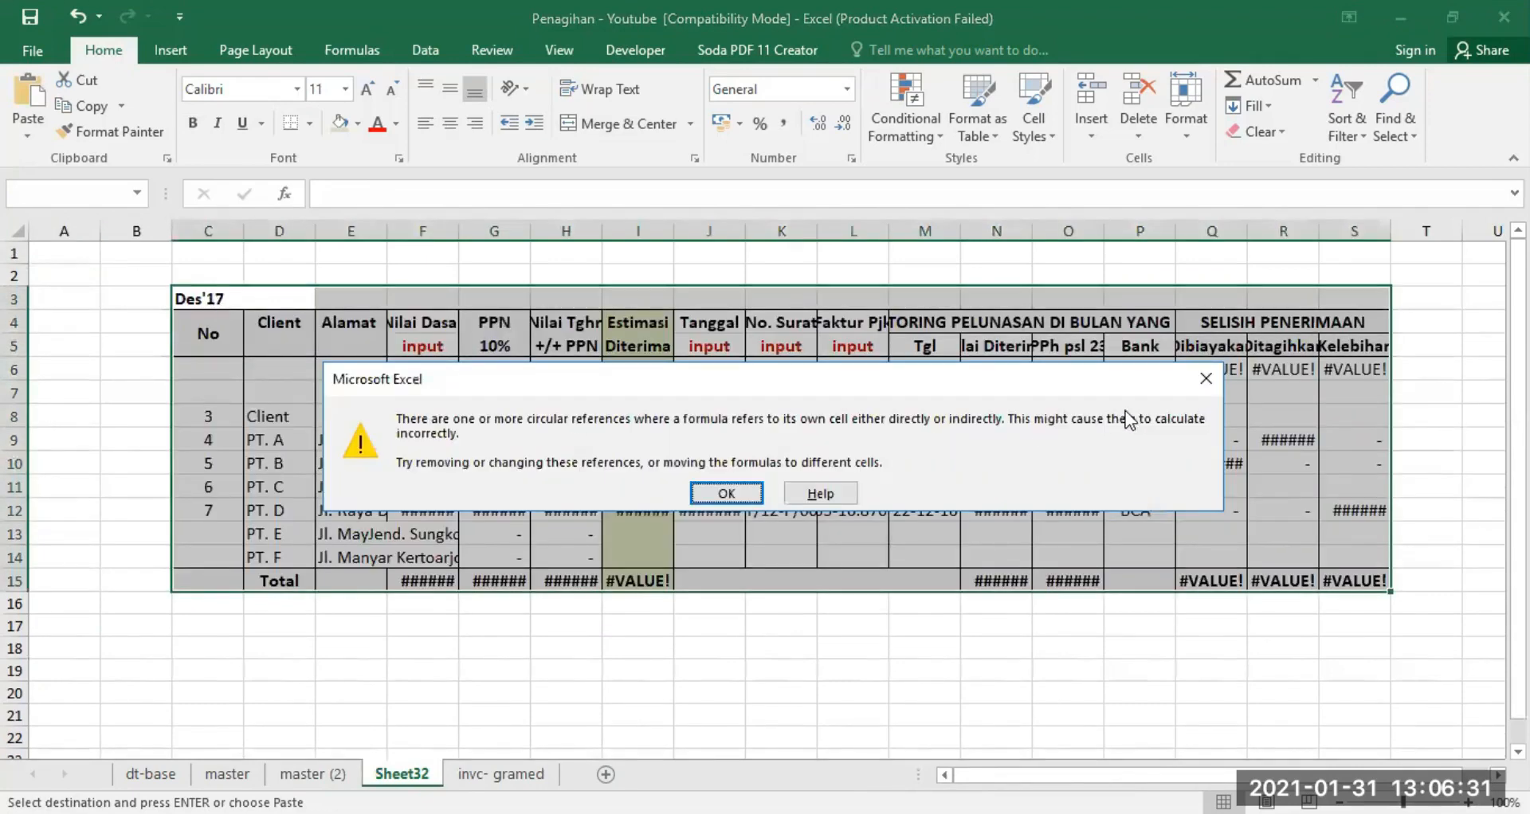
{"action": "left_click", "coordinate": [1207, 377]}
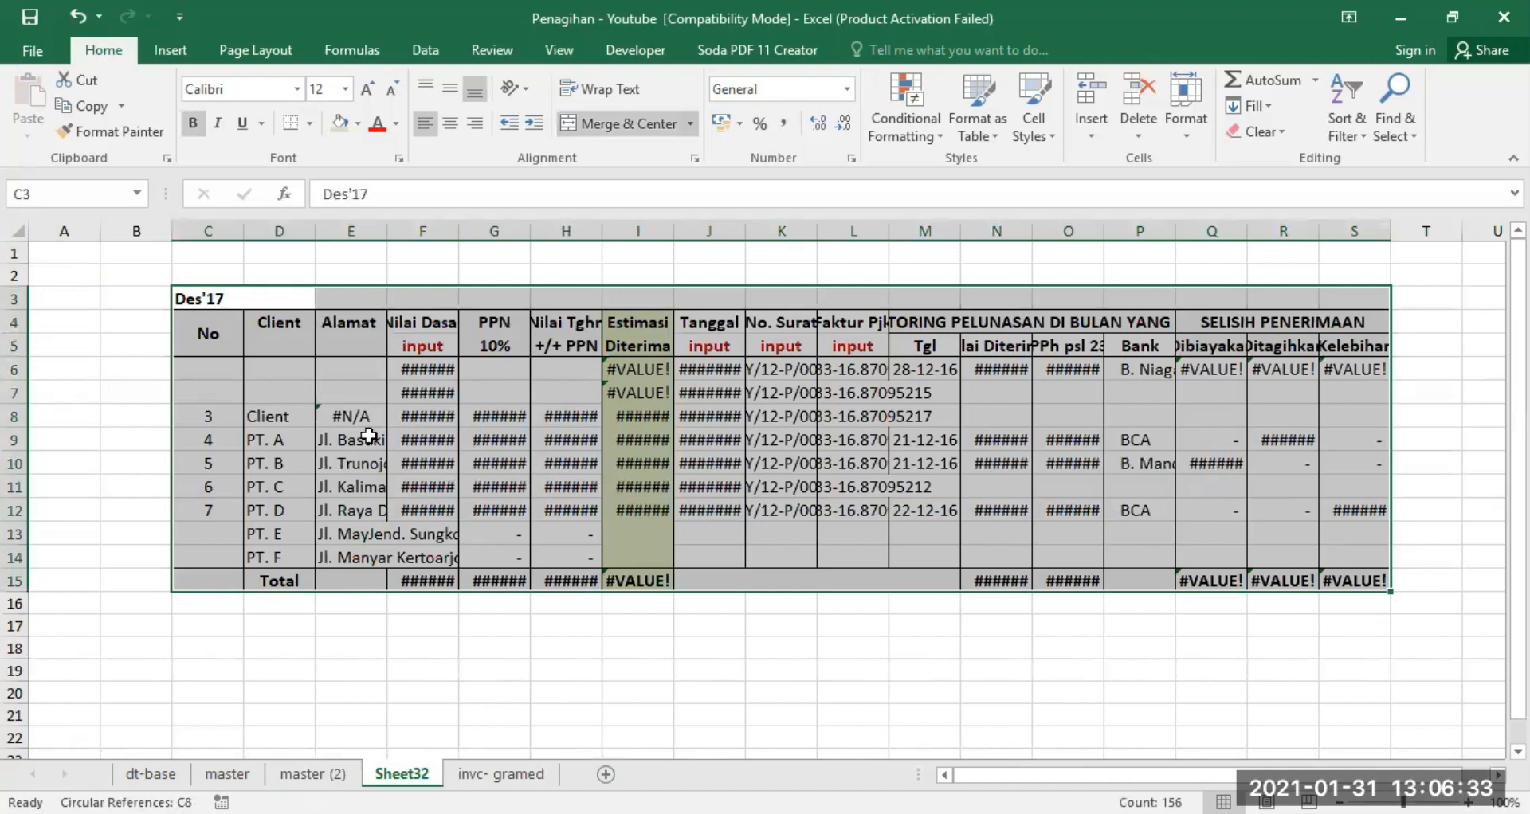
{"action": "left_click", "coordinate": [16, 231]}
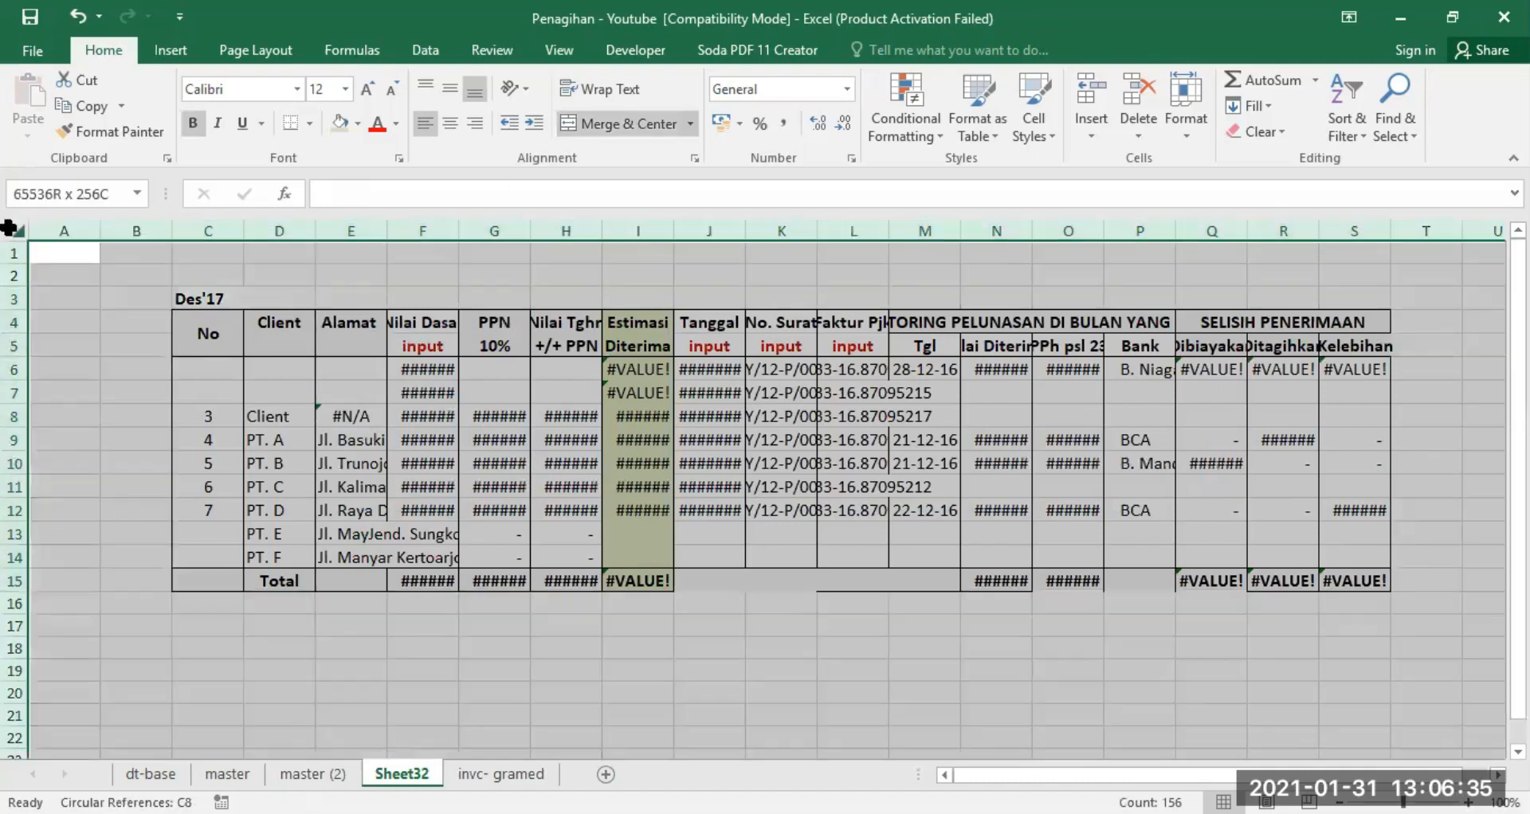
{"action": "double_click", "coordinate": [458, 228]}
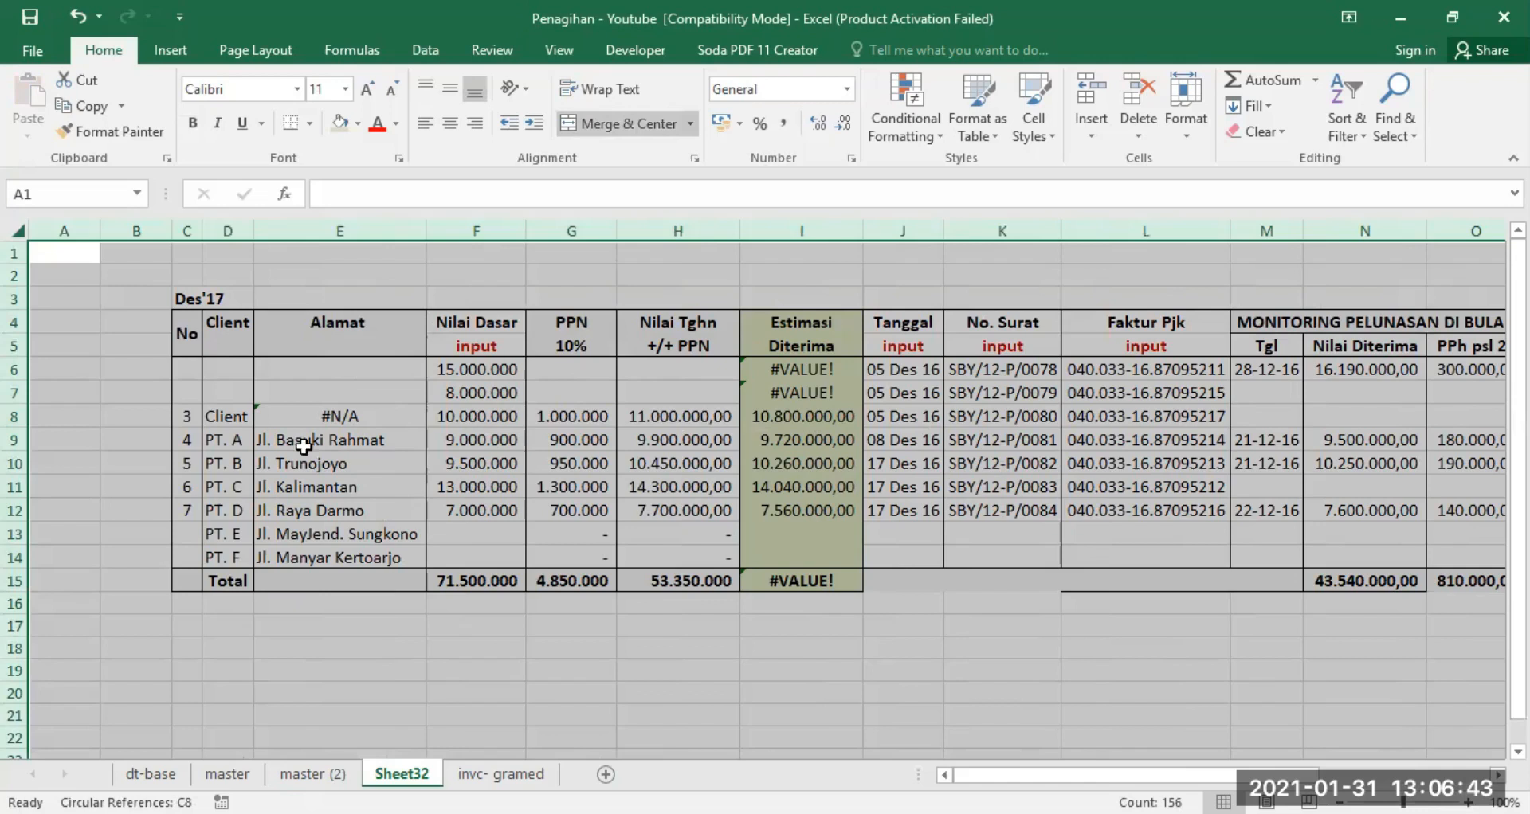
{"action": "left_click", "coordinate": [229, 775]}
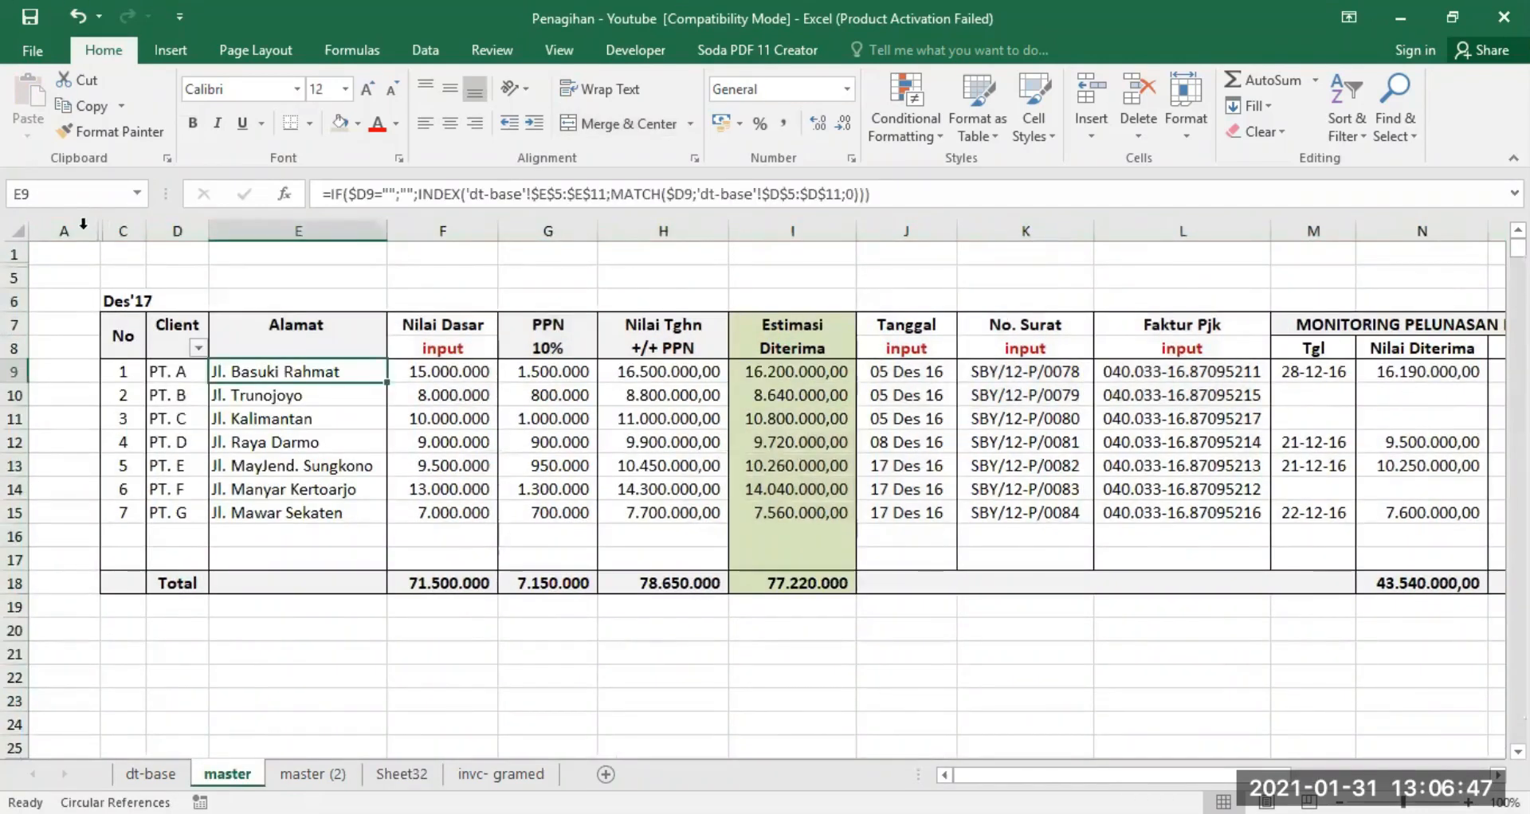
{"action": "left_click_drag", "start_coordinate": [88, 229], "coordinate": [127, 227]}
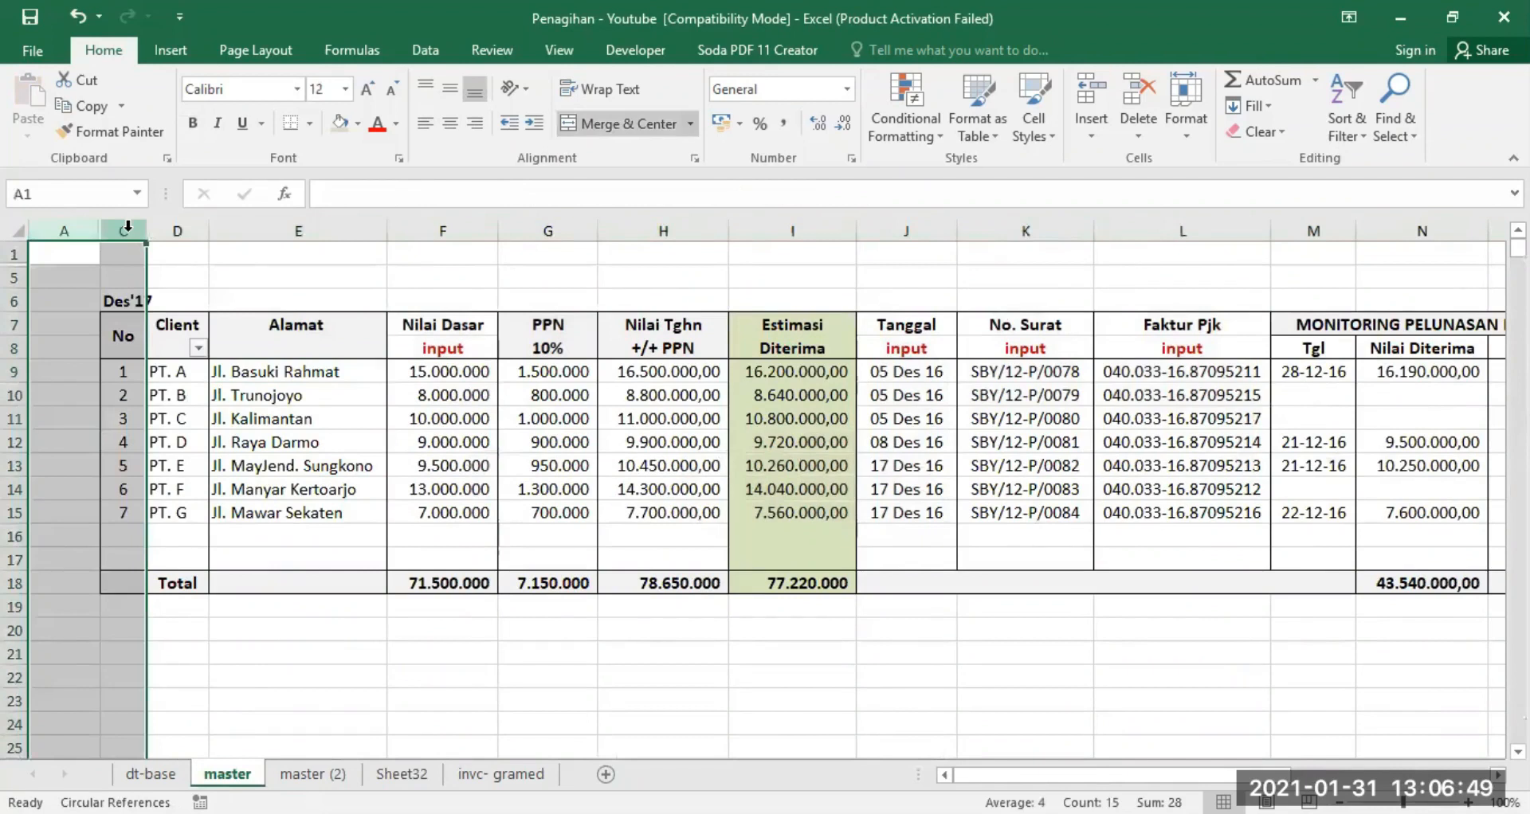
{"action": "right_click", "coordinate": [127, 228]}
{"action": "left_click", "coordinate": [176, 523]}
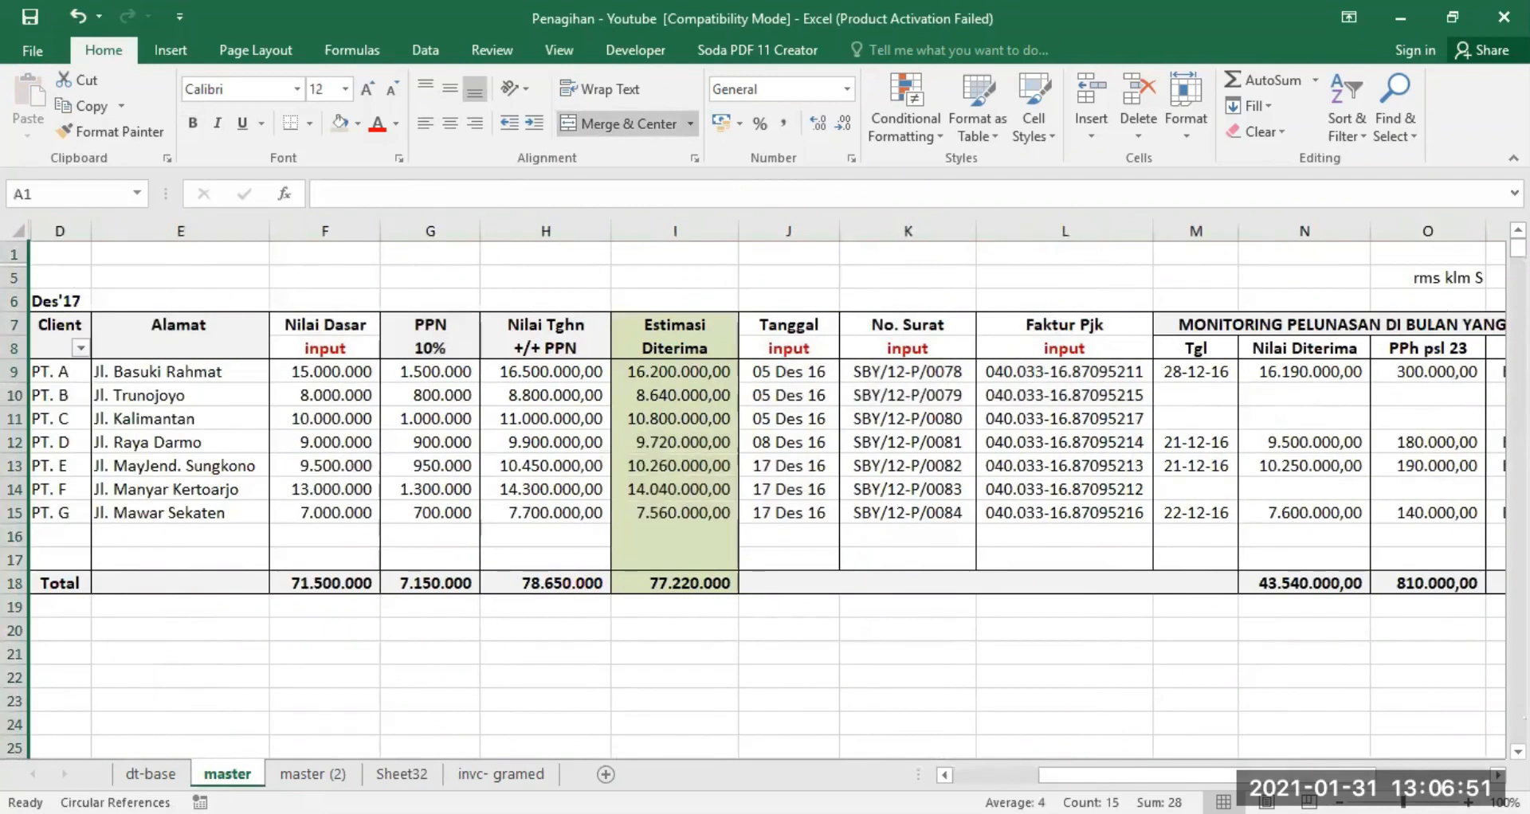
{"action": "left_click", "coordinate": [507, 655]}
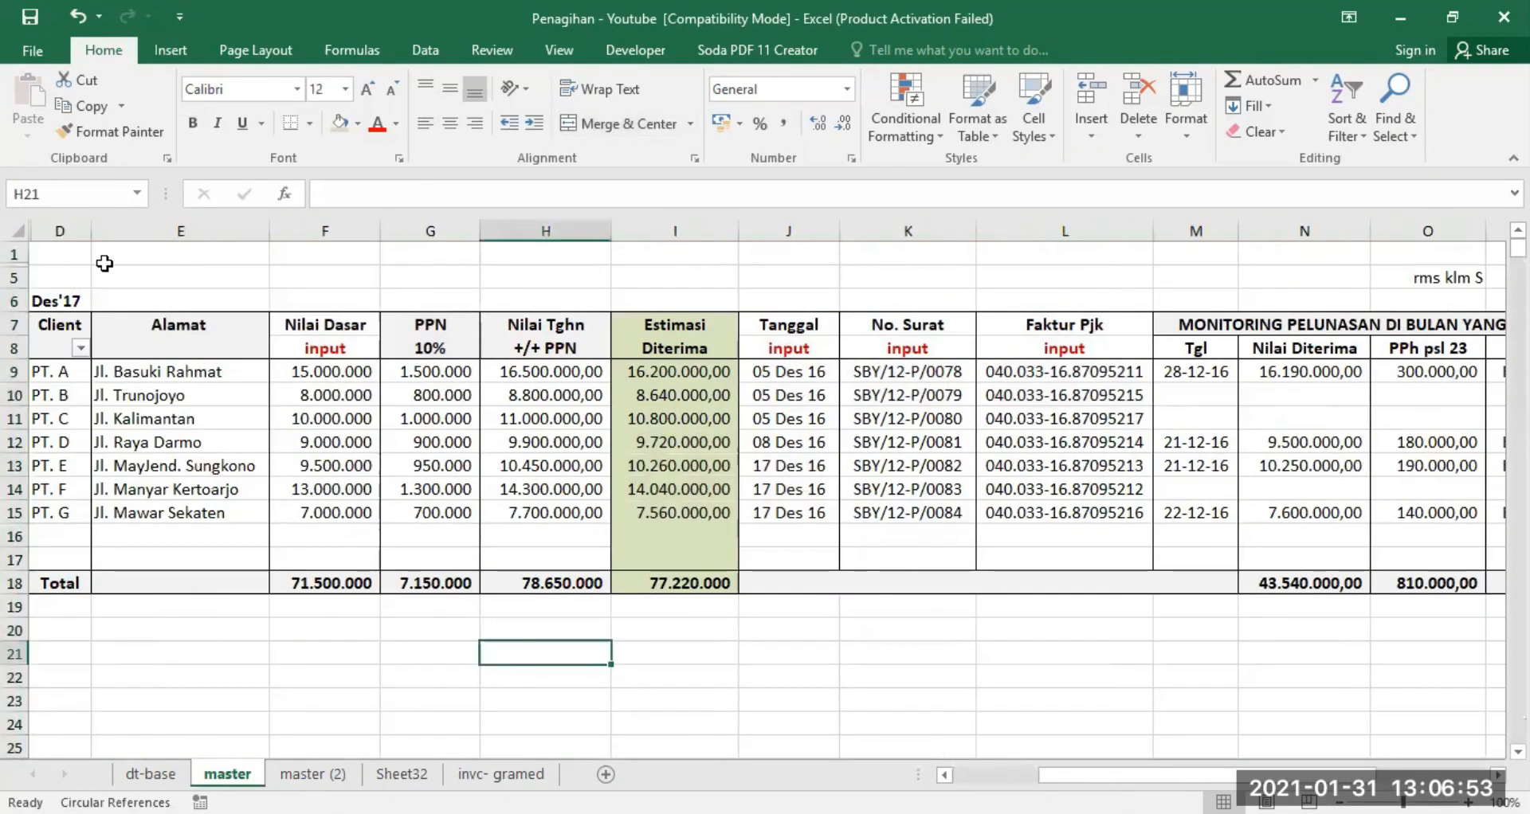
{"action": "left_click", "coordinate": [79, 20]}
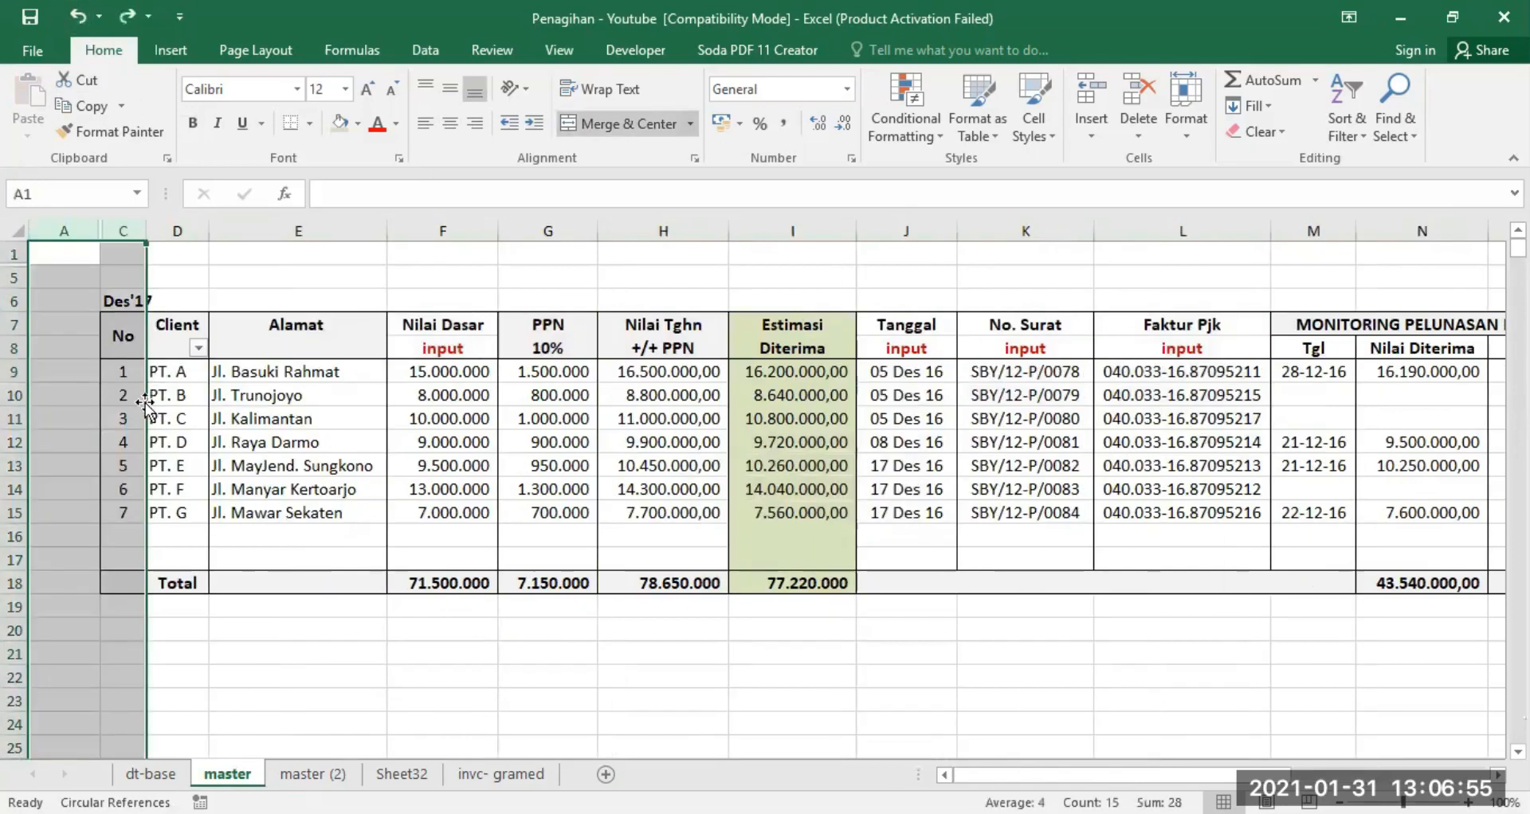
{"action": "left_click_drag", "start_coordinate": [272, 411], "coordinate": [259, 400]}
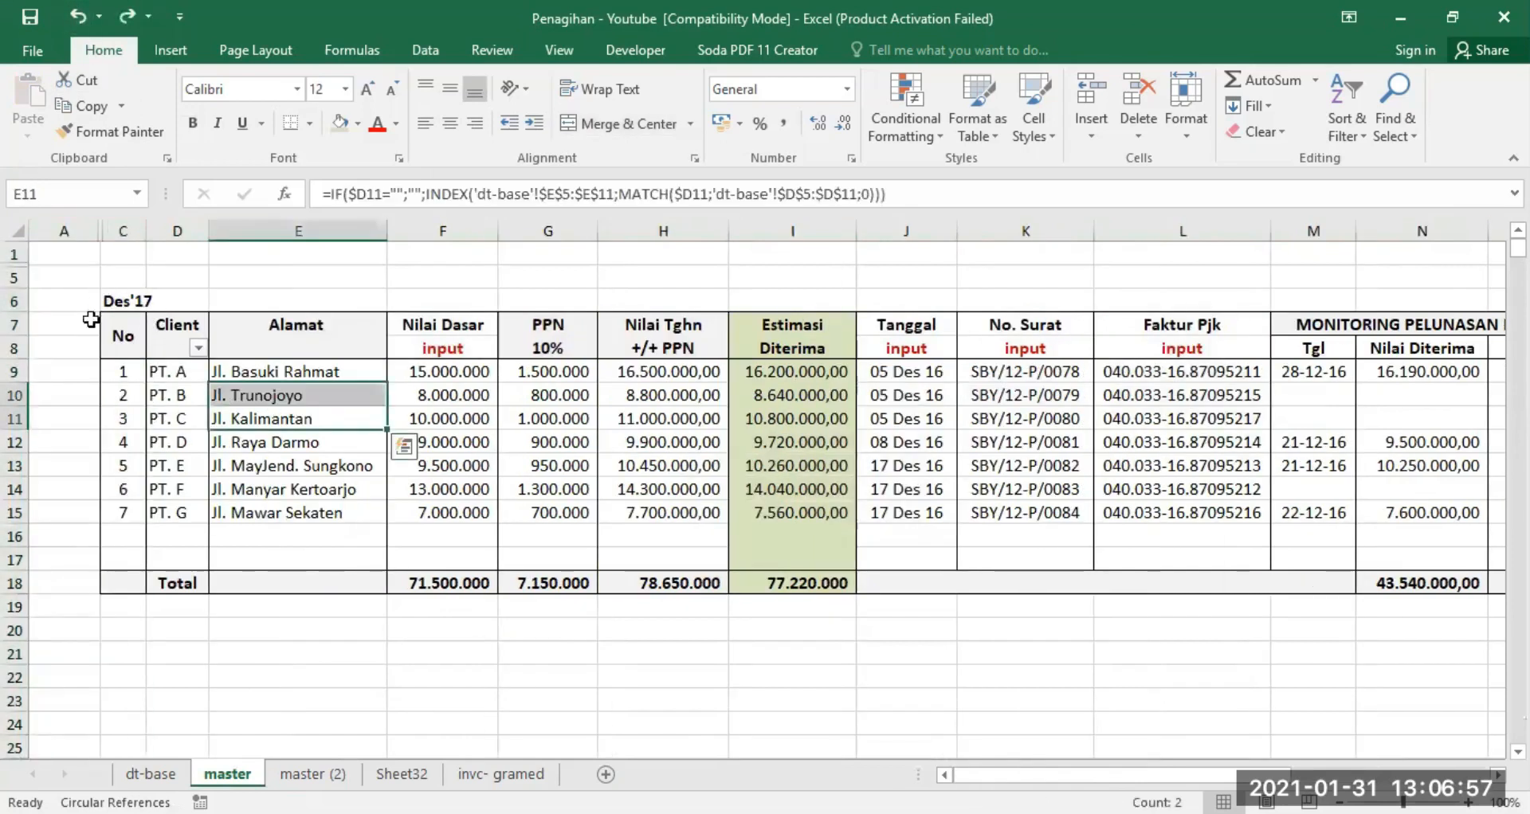
Unhide column B with the bank names on the master sheet
{"action": "left_click_drag", "start_coordinate": [76, 224], "coordinate": [123, 231]}
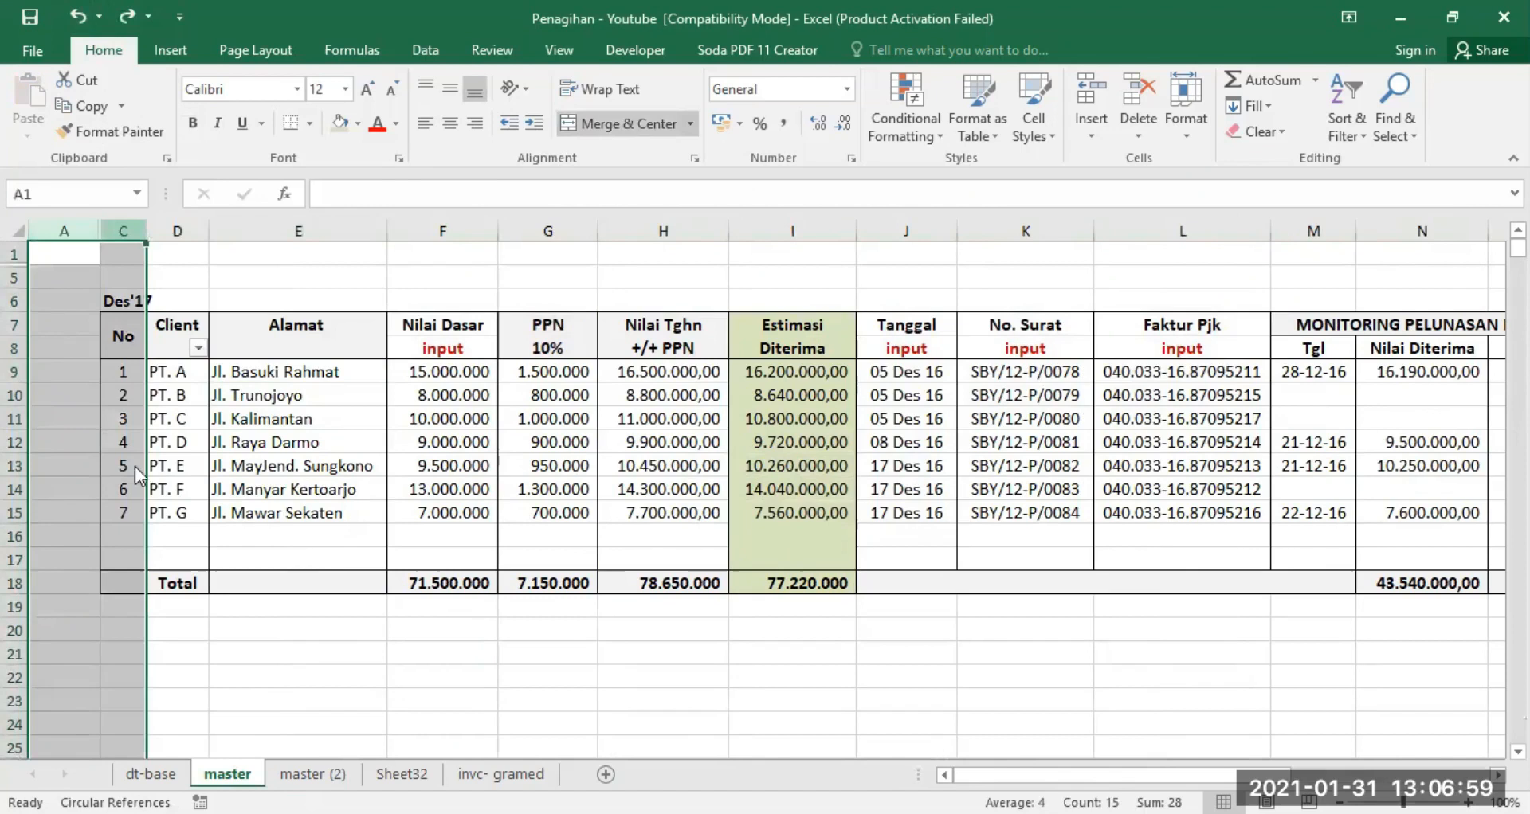
{"action": "right_click", "coordinate": [122, 231]}
{"action": "left_click", "coordinate": [156, 550]}
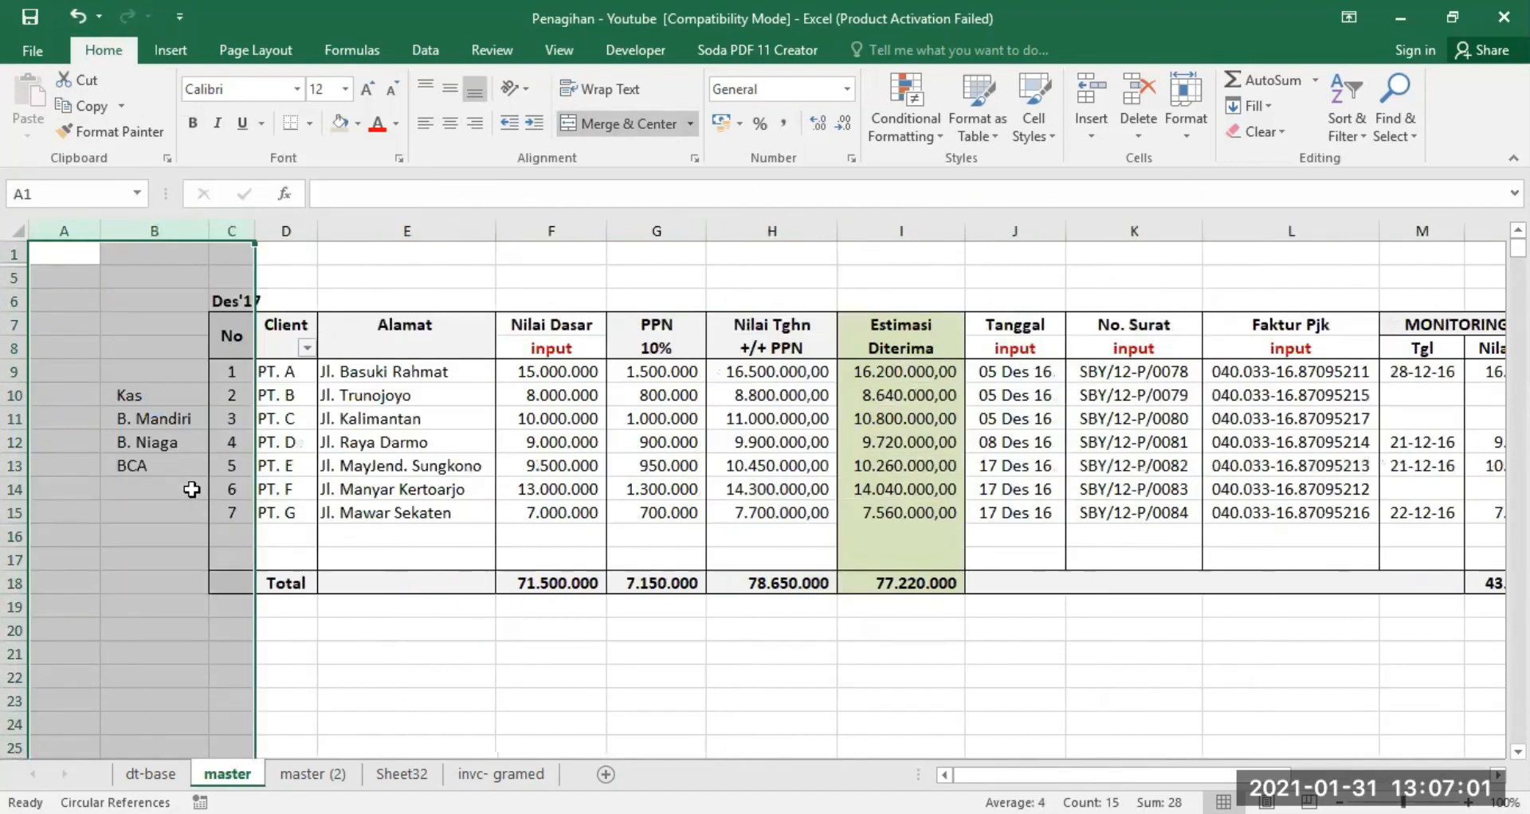
{"action": "left_click_drag", "start_coordinate": [349, 652], "coordinate": [355, 632]}
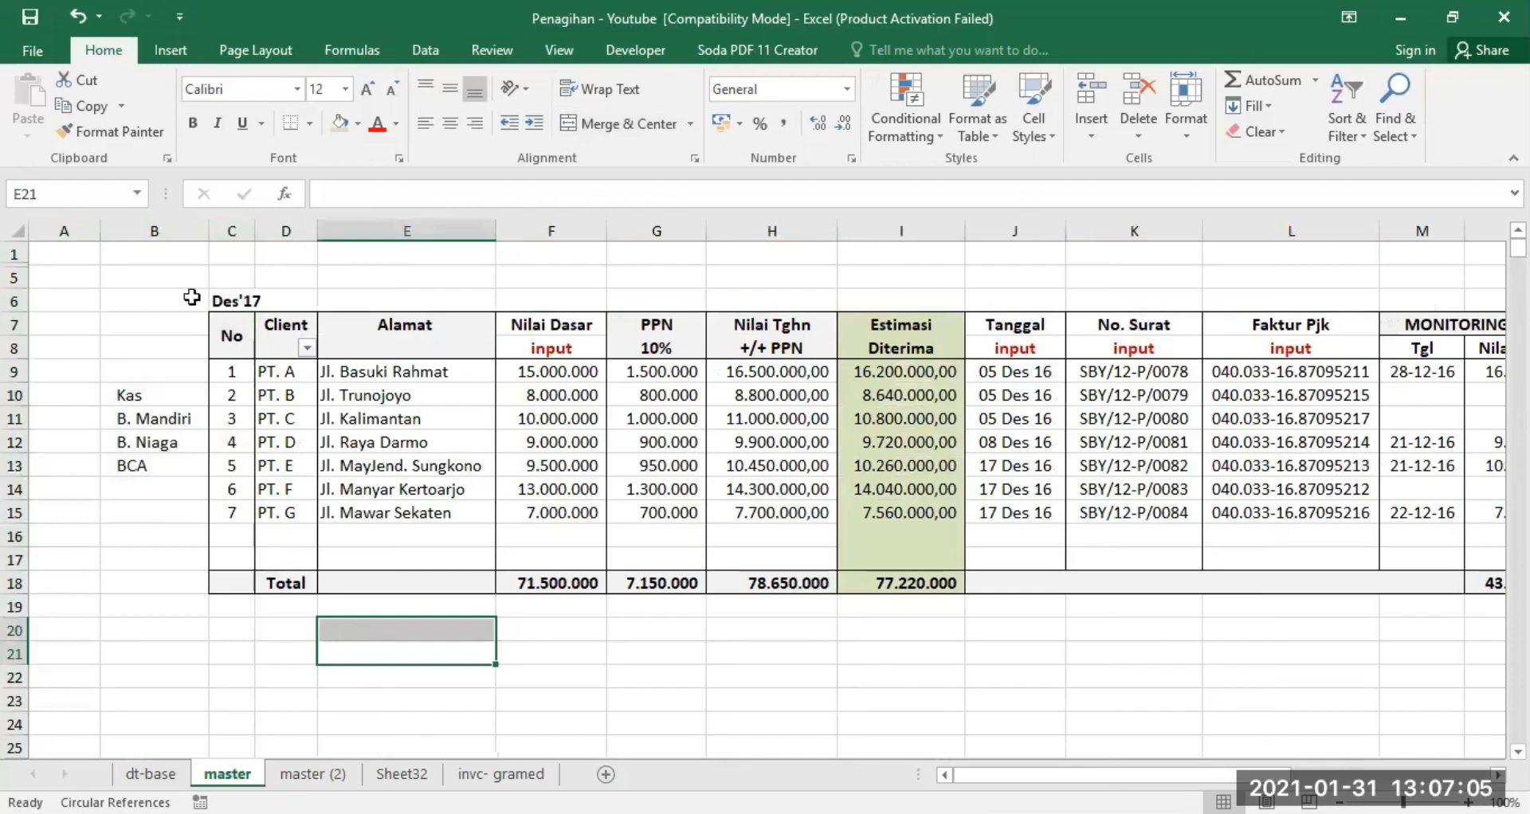
{"action": "left_click", "coordinate": [129, 322]}
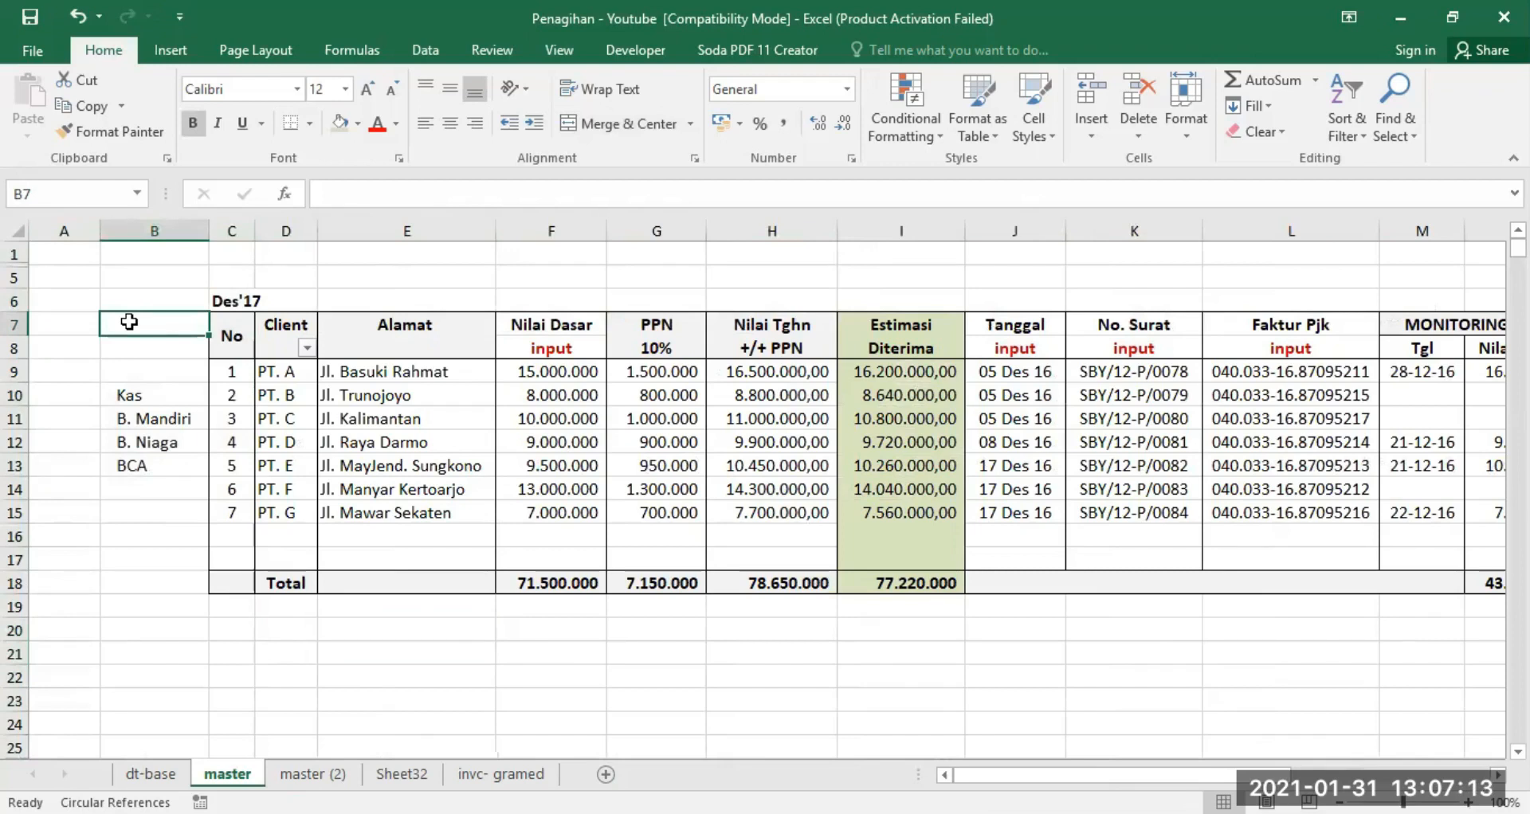
{"action": "left_click", "coordinate": [12, 220]}
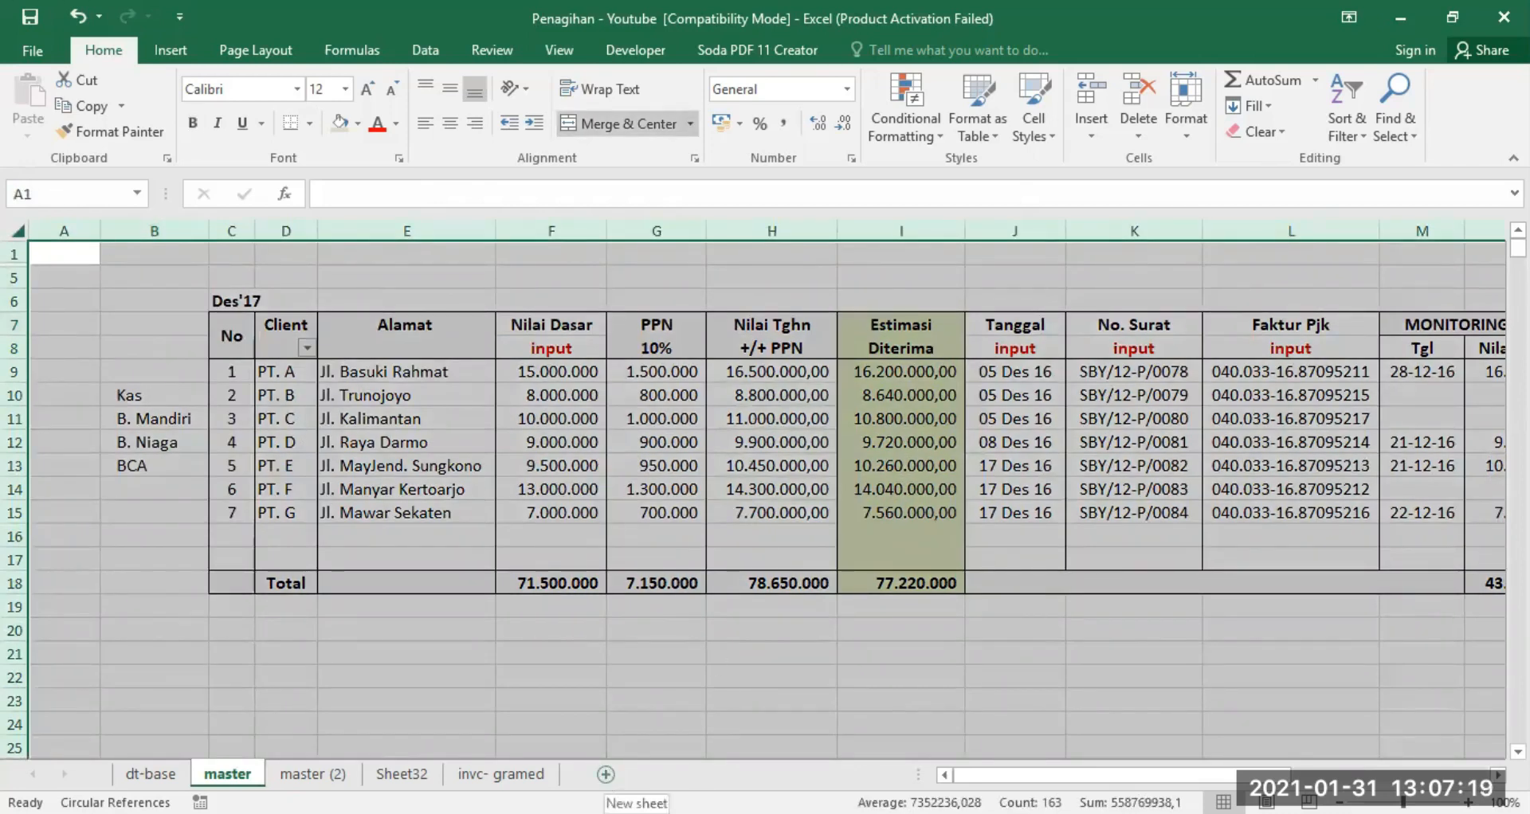
{"action": "left_click", "coordinate": [514, 701]}
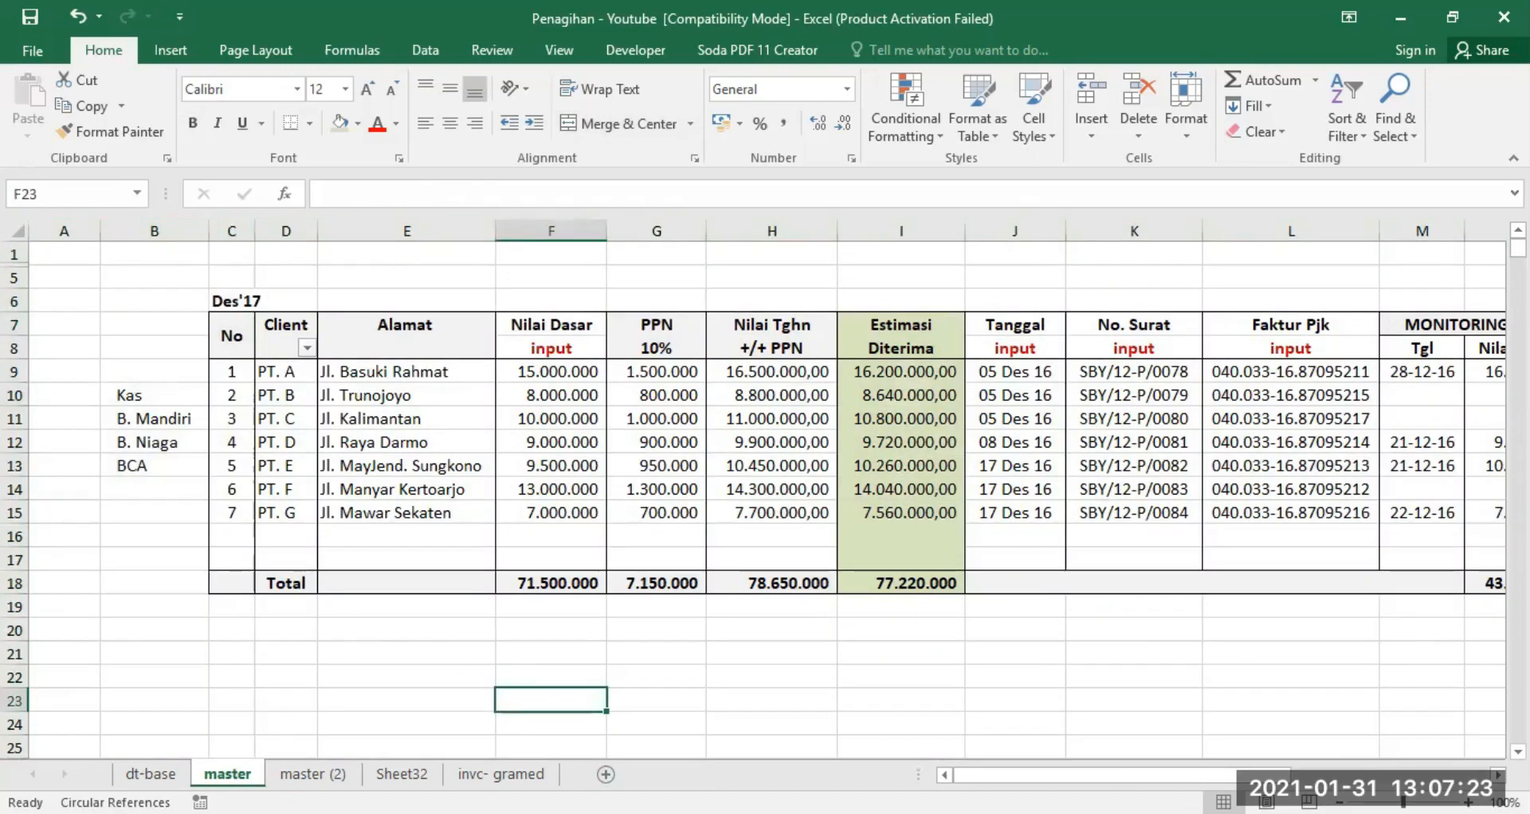
Create a copy of the master sheet within the same workbook, placed before the master (2) sheet
{"action": "right_click", "coordinate": [230, 771]}
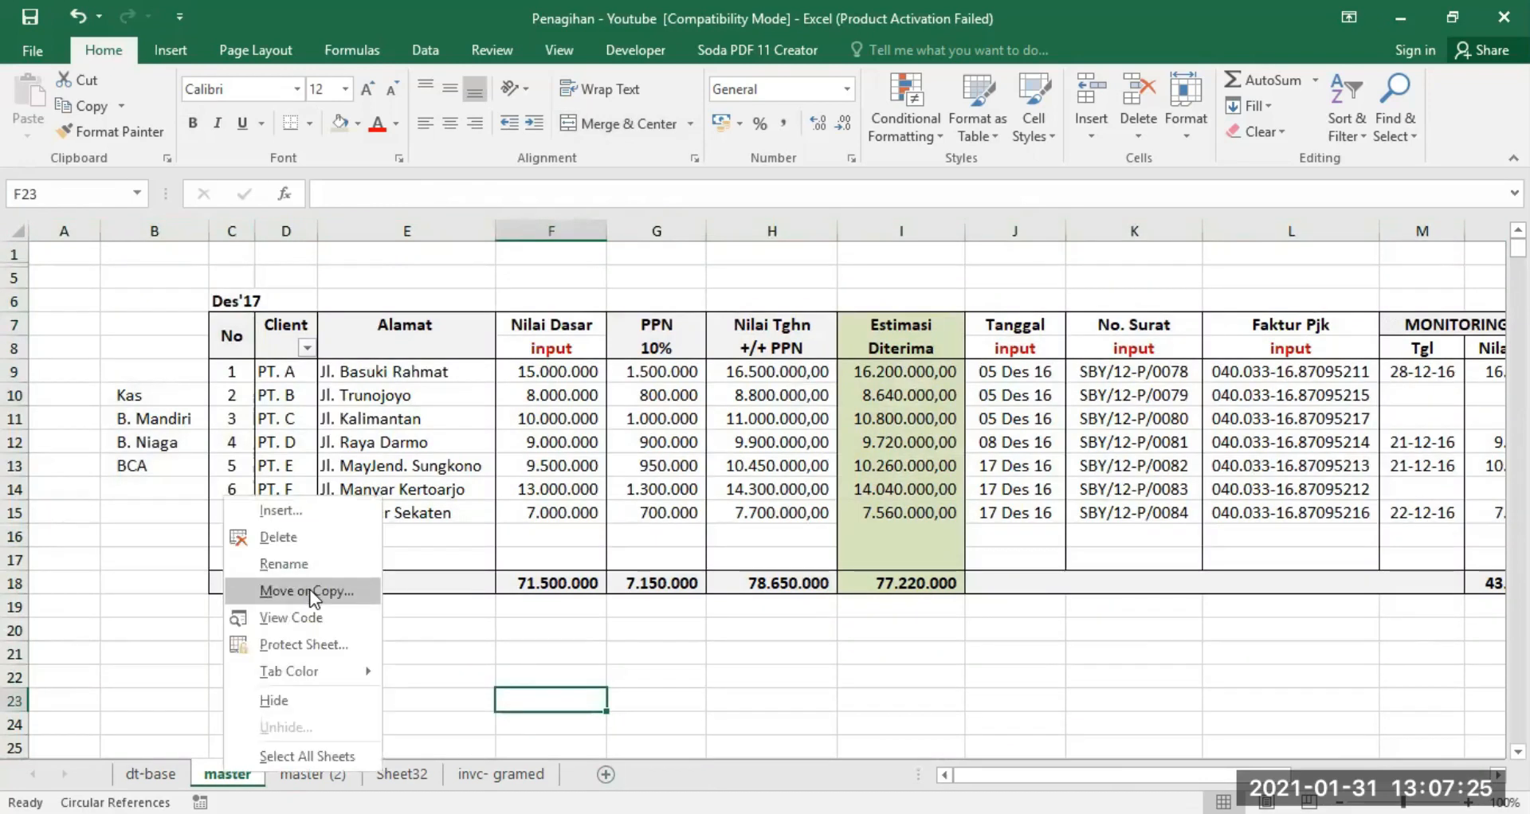
{"action": "left_click", "coordinate": [312, 592]}
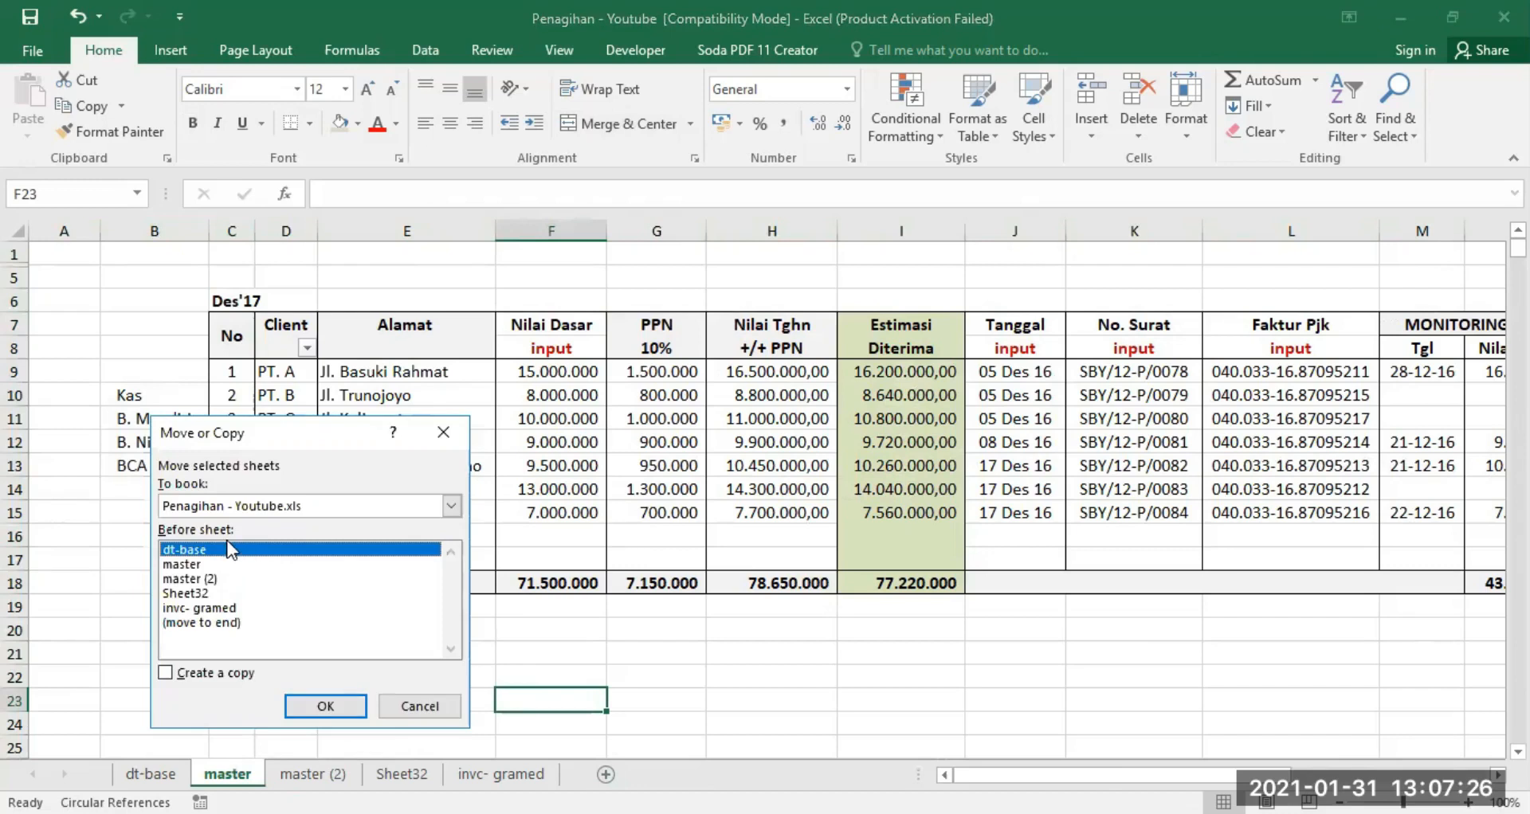
{"action": "left_click", "coordinate": [201, 579]}
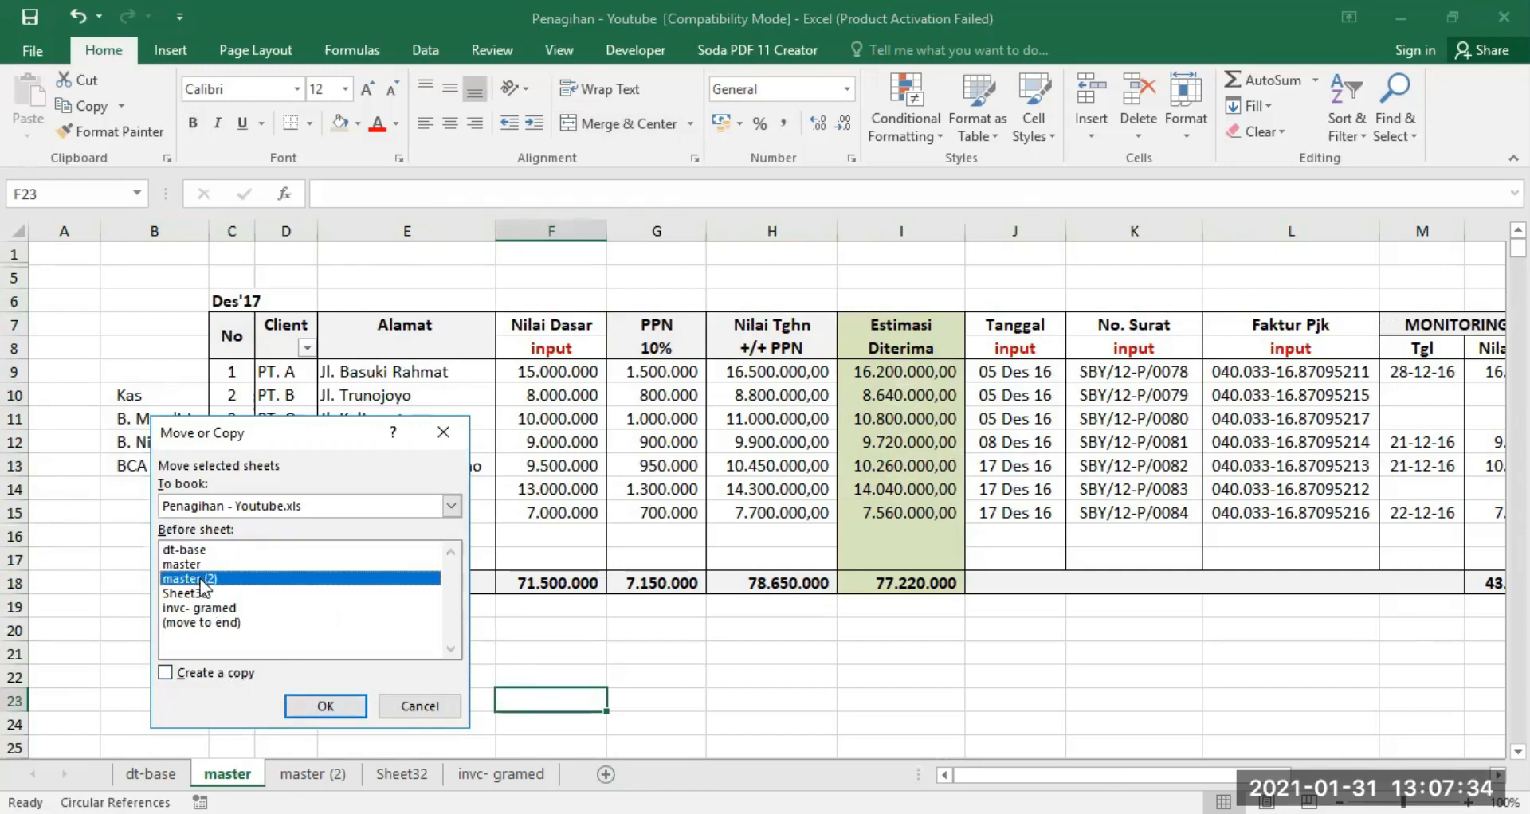
{"action": "left_click", "coordinate": [167, 675]}
{"action": "left_click", "coordinate": [322, 706]}
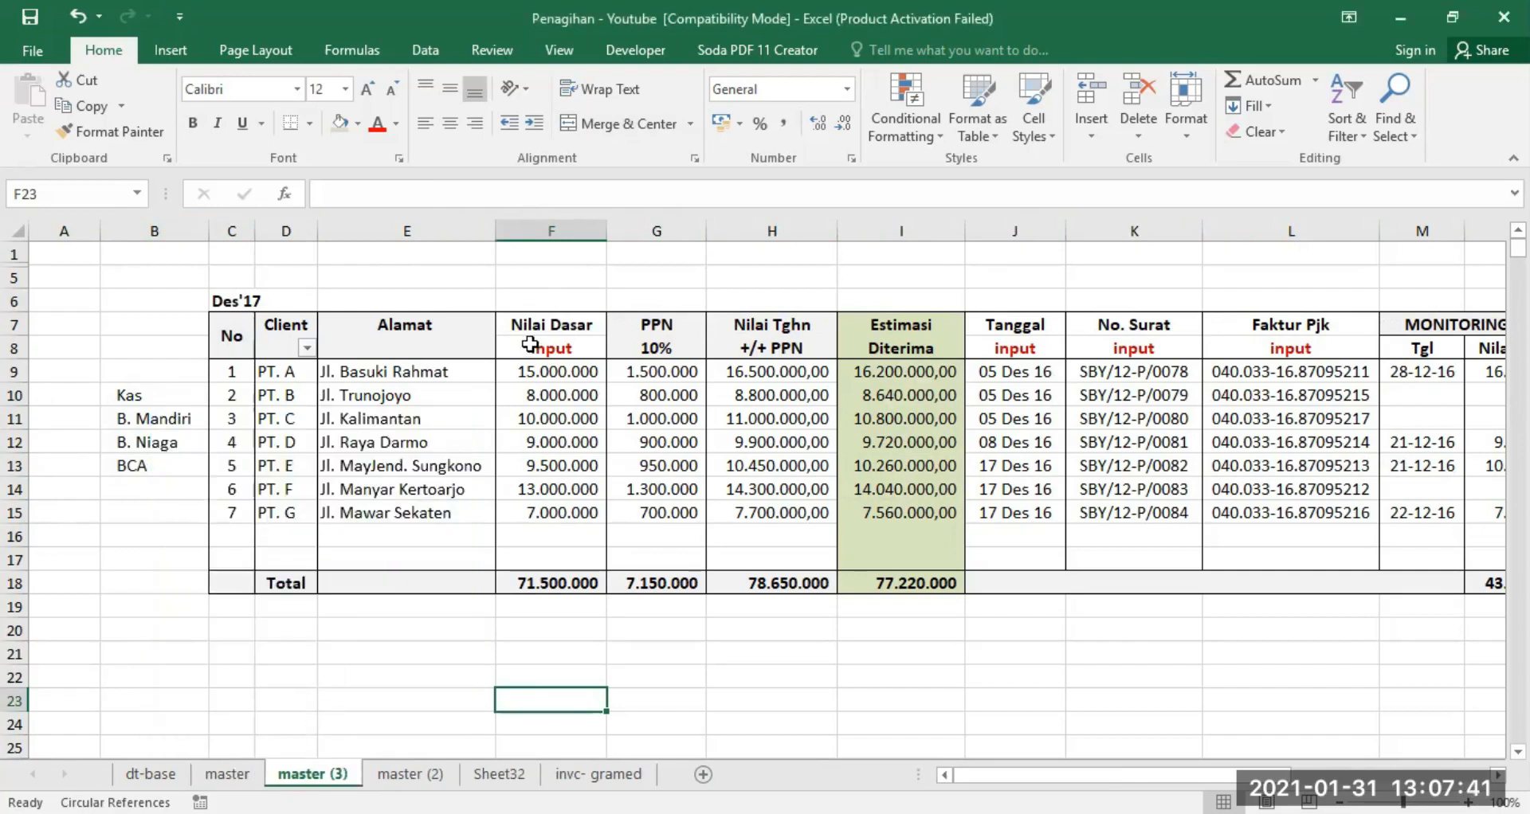
Check the bank cell P9 and the bank names in column B on the master (3) sheet
{"action": "left_click_drag", "start_coordinate": [991, 777], "coordinate": [1187, 777]}
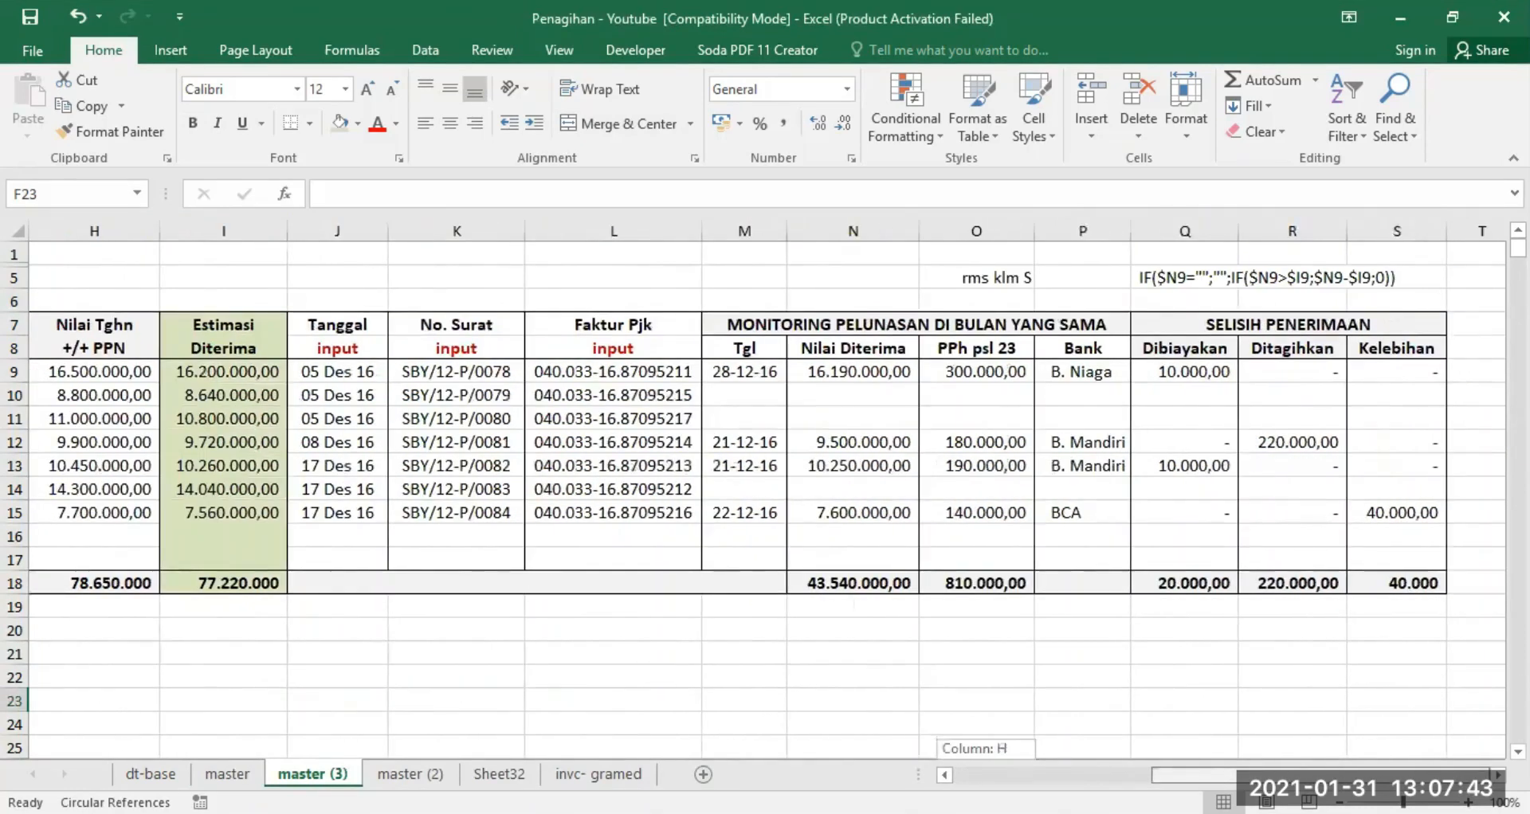
{"action": "left_click", "coordinate": [1066, 375]}
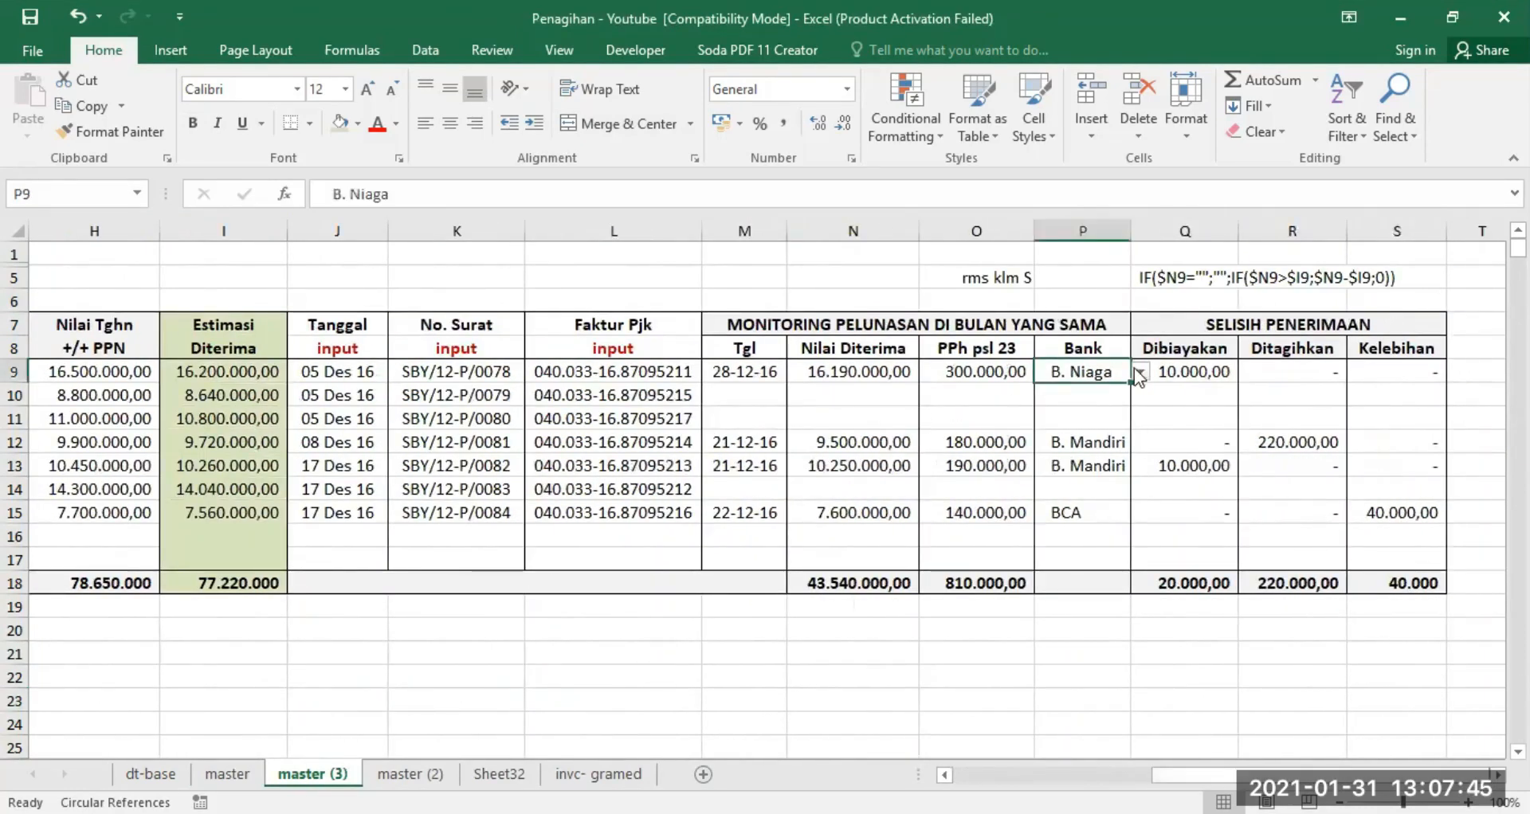
{"action": "mouse_move", "coordinate": [1210, 777]}
{"action": "left_mouse_down"}
{"action": "mouse_move", "coordinate": [1060, 777]}
{"action": "mouse_move", "coordinate": [1207, 777]}
{"action": "left_mouse_up"}
{"action": "left_click_drag", "start_coordinate": [1076, 777], "coordinate": [1068, 777]}
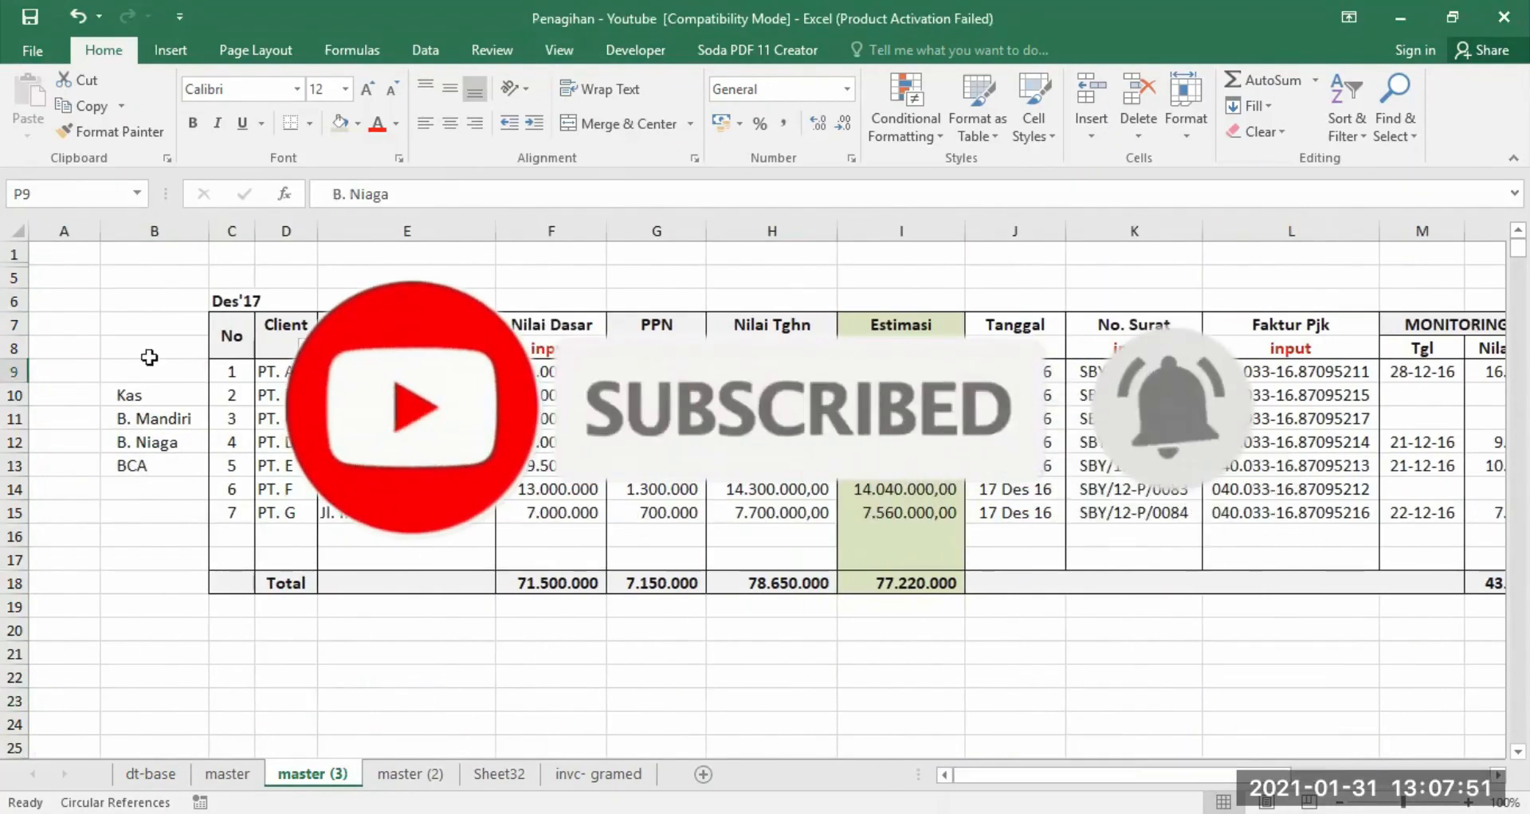